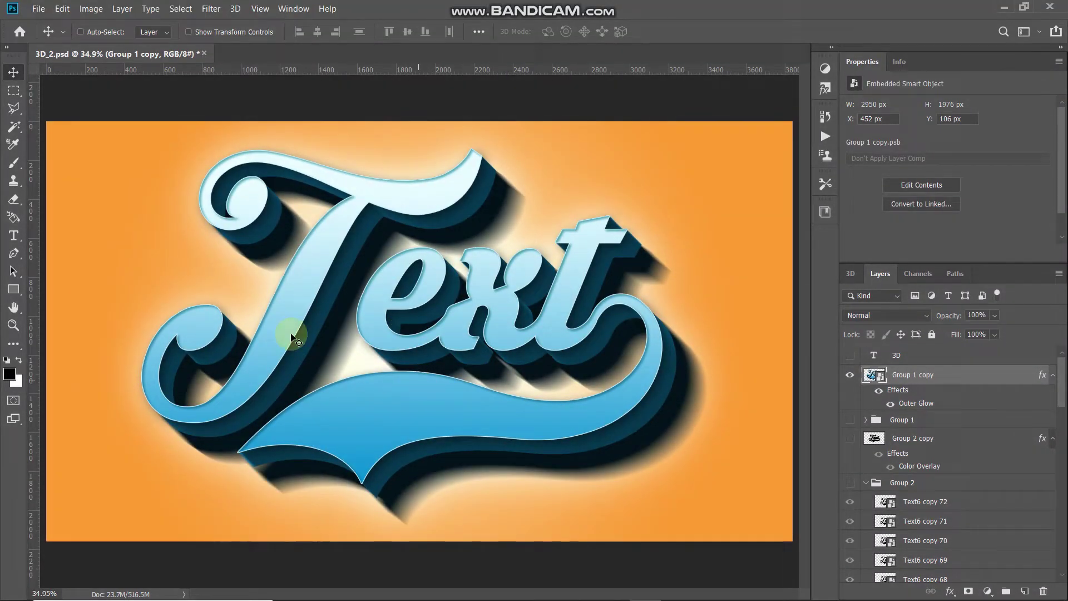
Step: Create a new document of 3840 x 2160 pixels at 300 pixels/inch in RGB Color with a white background
{"action": "left_click", "coordinate": [37, 8]}
{"action": "left_click", "coordinate": [50, 22]}
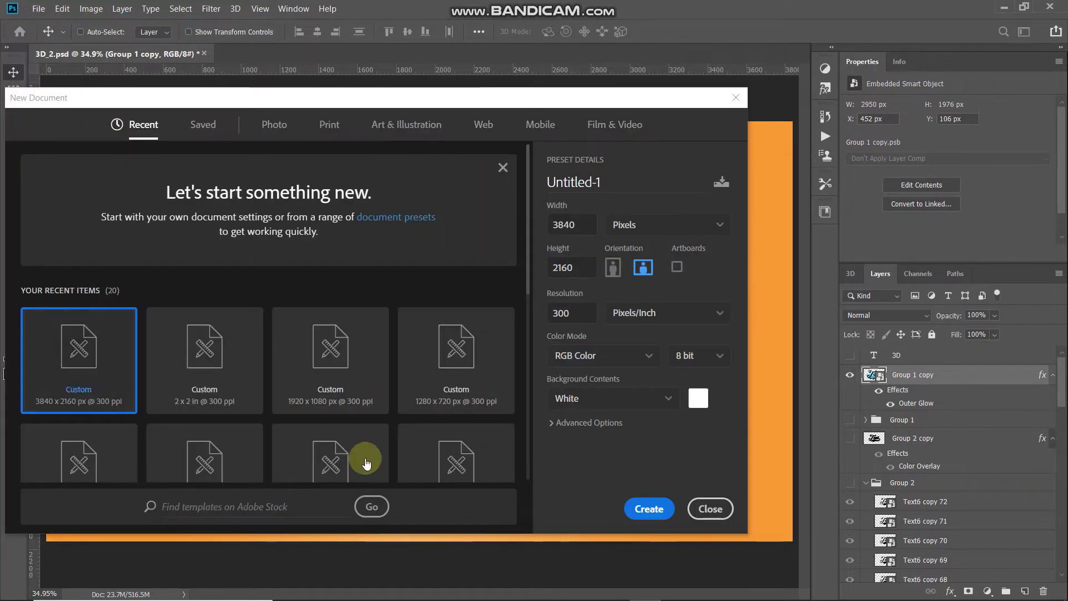
{"action": "double_click", "coordinate": [595, 227]}
{"action": "double_click", "coordinate": [582, 268]}
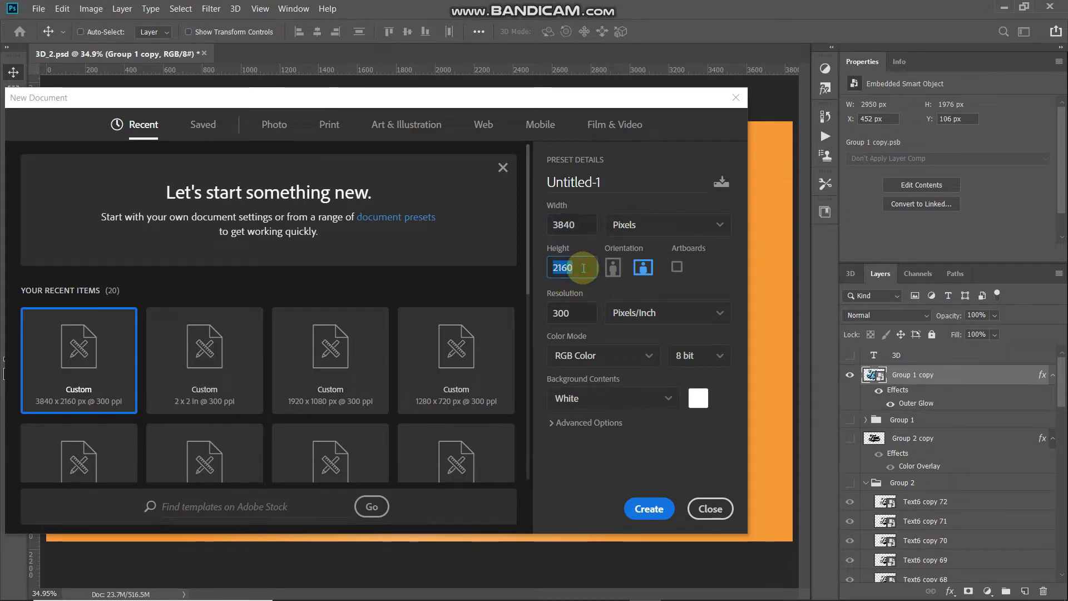
{"action": "left_click", "coordinate": [571, 315]}
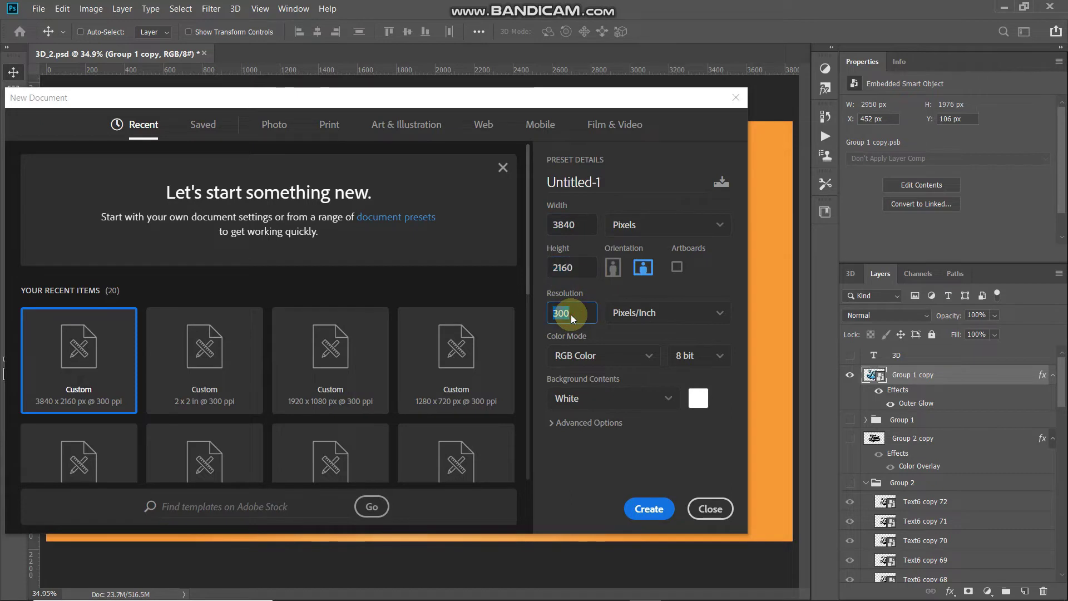
{"action": "left_click", "coordinate": [647, 507]}
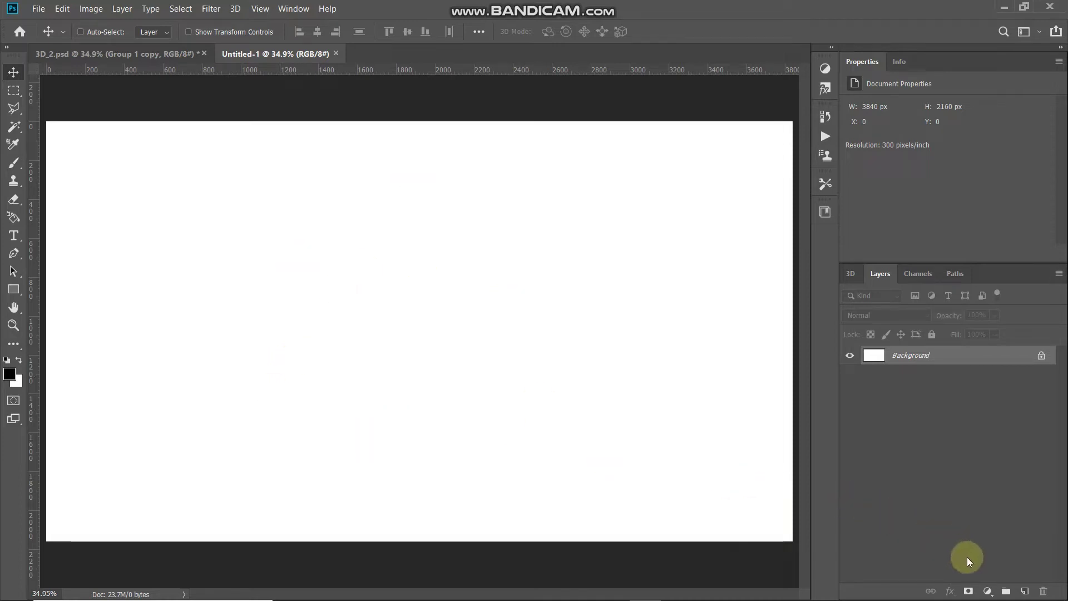
Step: Add a gradient fill layer above the background, starting from the Black, White preset
{"action": "left_click", "coordinate": [986, 590]}
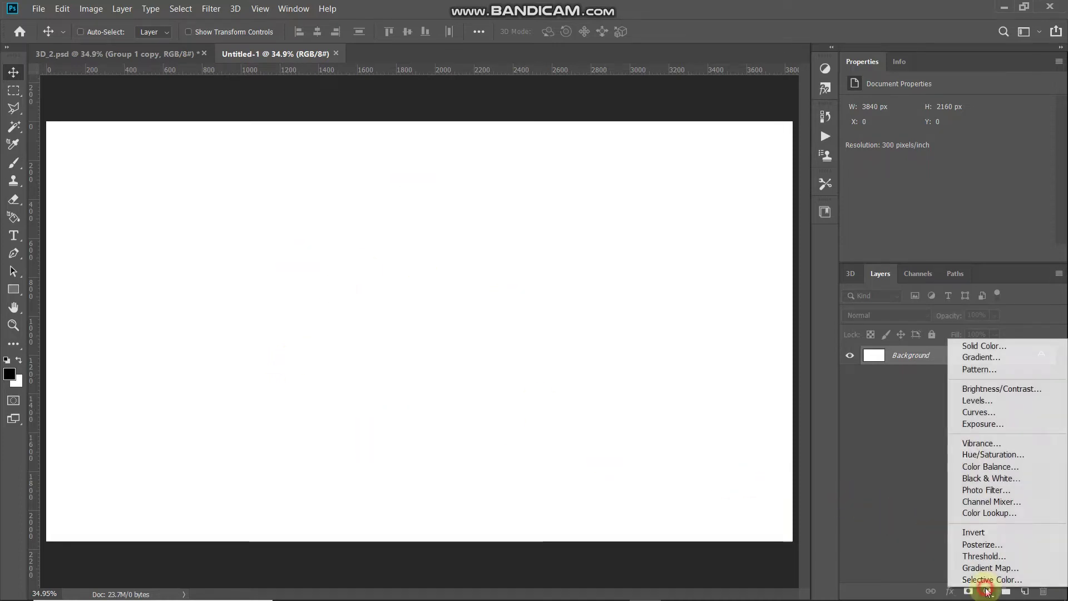
{"action": "left_click", "coordinate": [965, 363]}
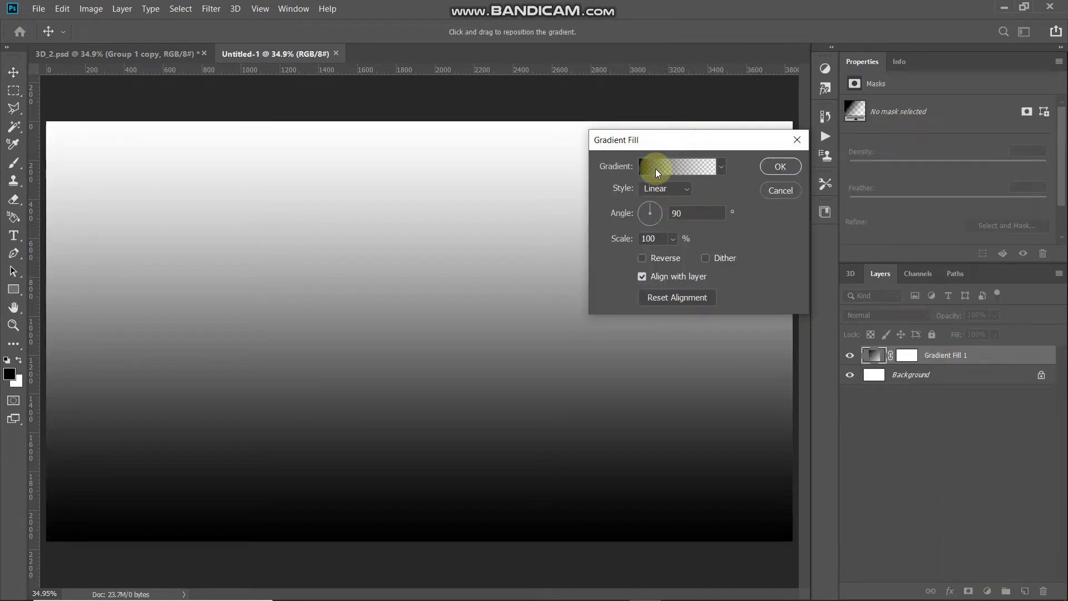
{"action": "left_click", "coordinate": [655, 168]}
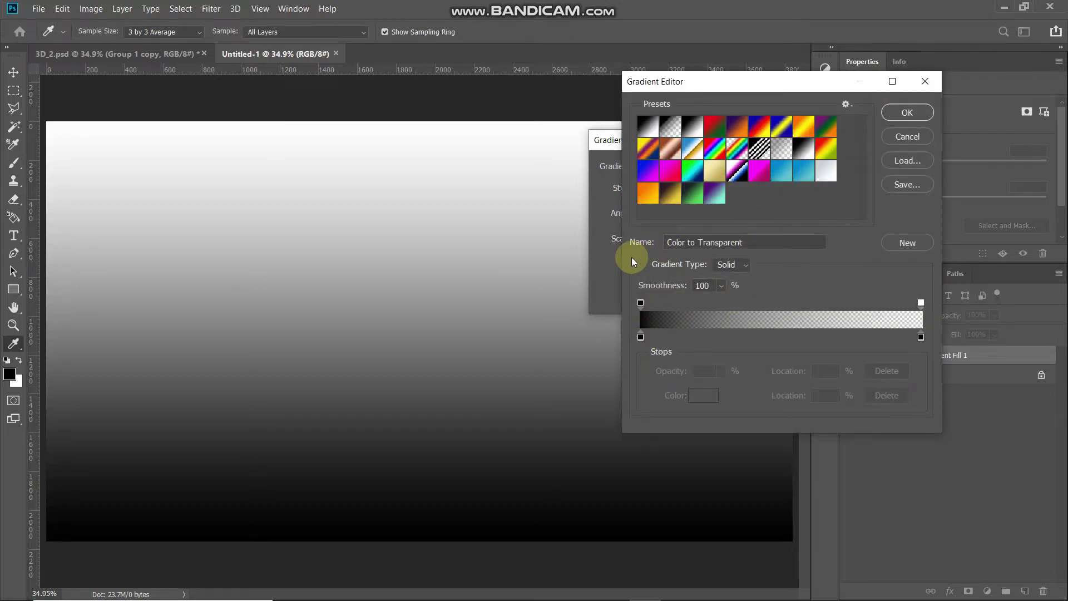
{"action": "left_click", "coordinate": [691, 128]}
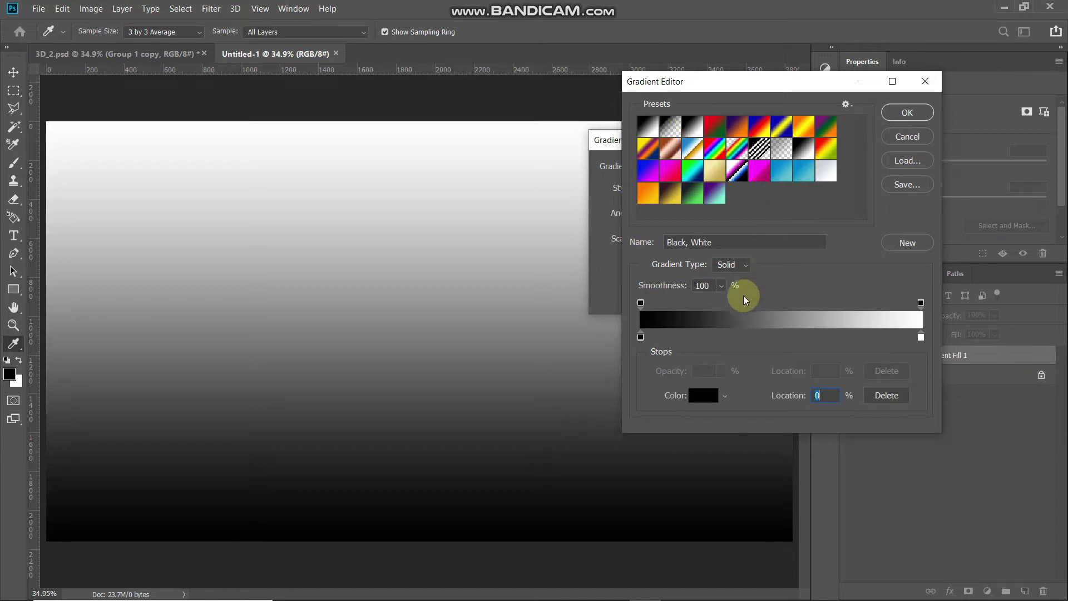
Step: Recolour the gradient's start stop to f99a30 and its end stop to ffe4b4, and accept the gradient
{"action": "double_click", "coordinate": [640, 337]}
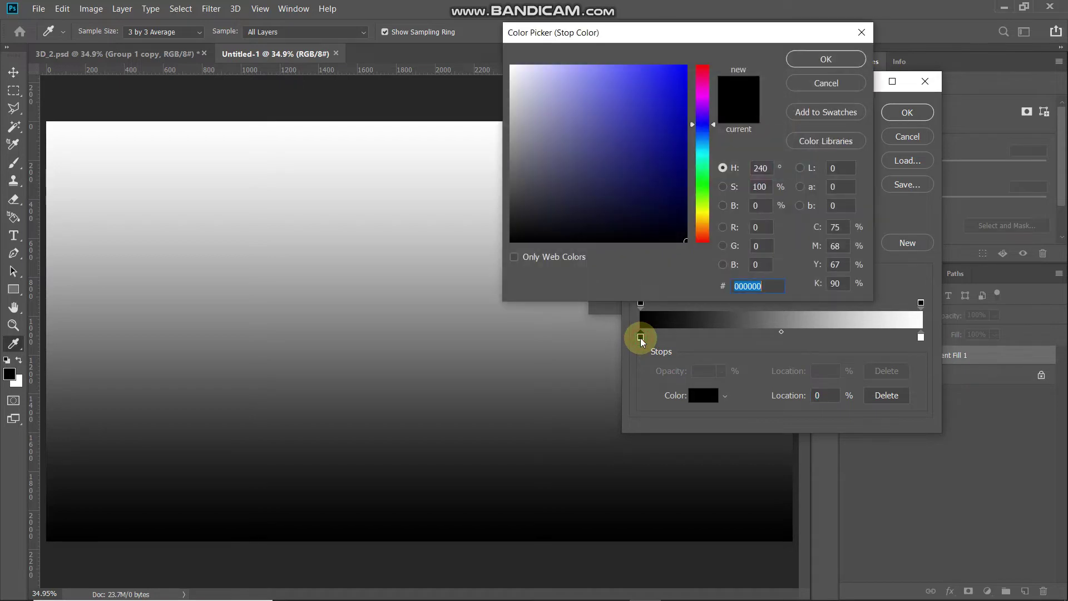
{"action": "type", "text": "f99a30"}
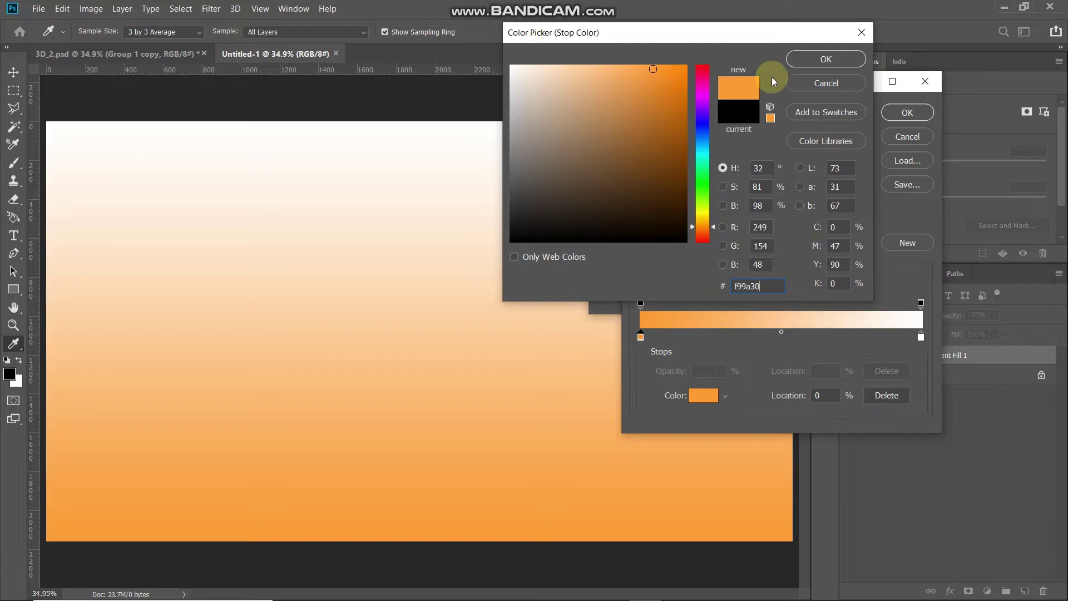
{"action": "left_click", "coordinate": [795, 63]}
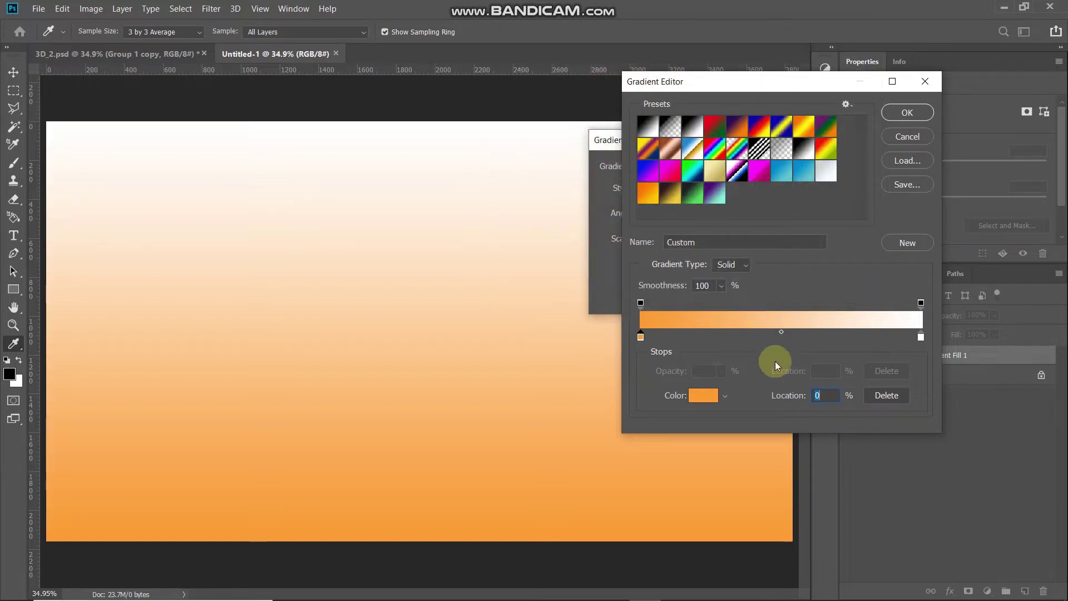
{"action": "double_click", "coordinate": [920, 337]}
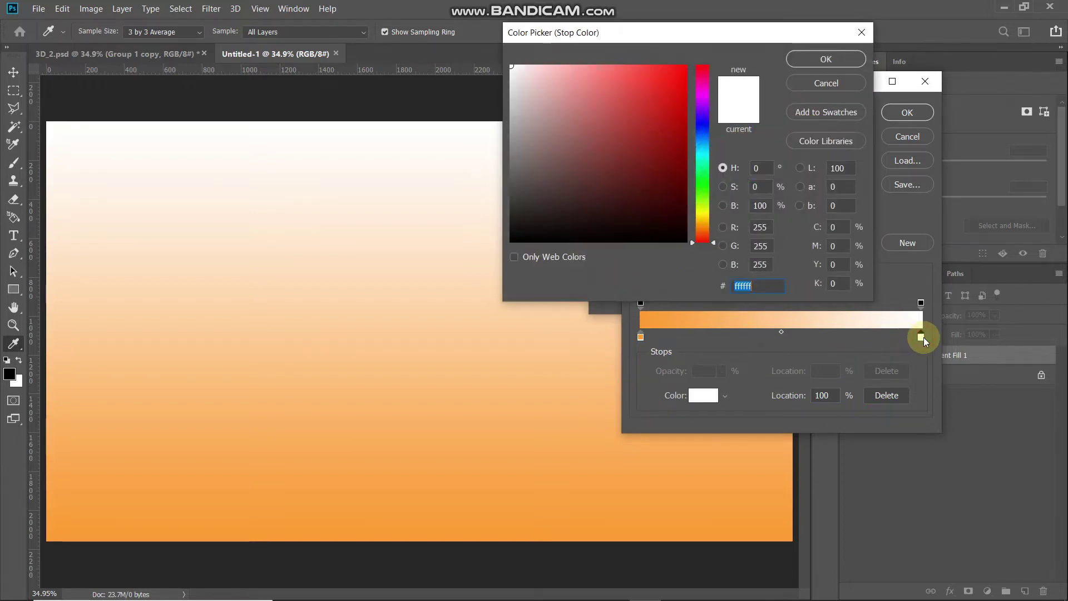
{"action": "type", "text": "ffe"}
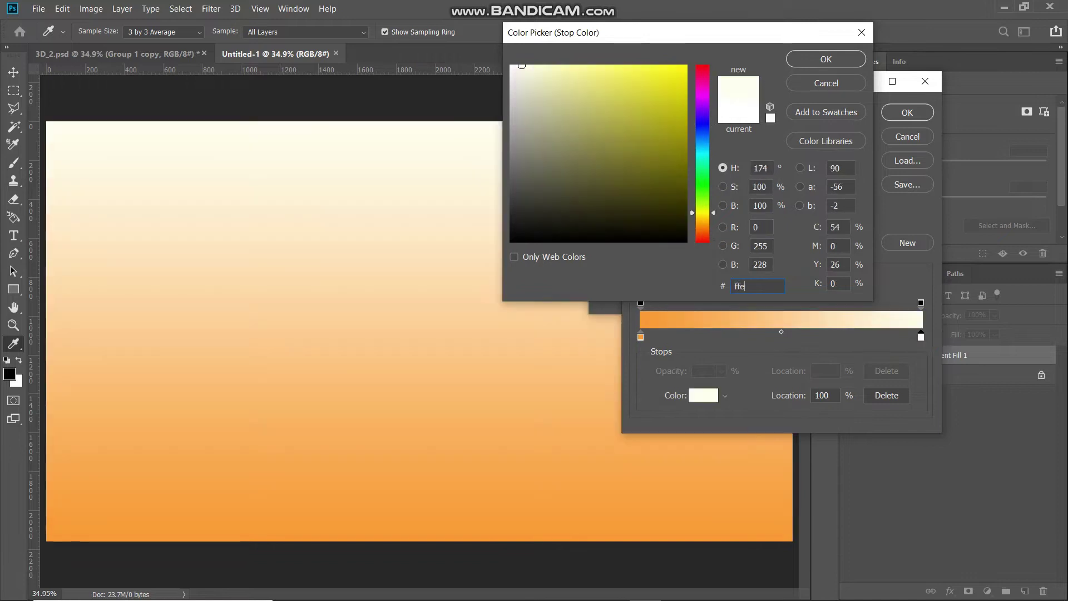
{"action": "type", "text": "4b4"}
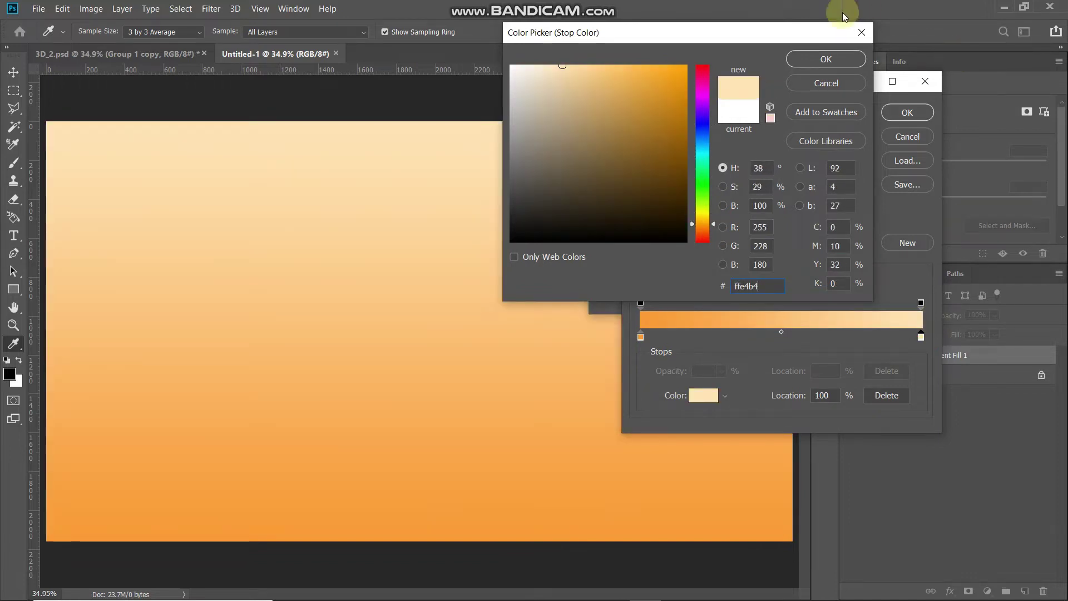
{"action": "left_click", "coordinate": [823, 62]}
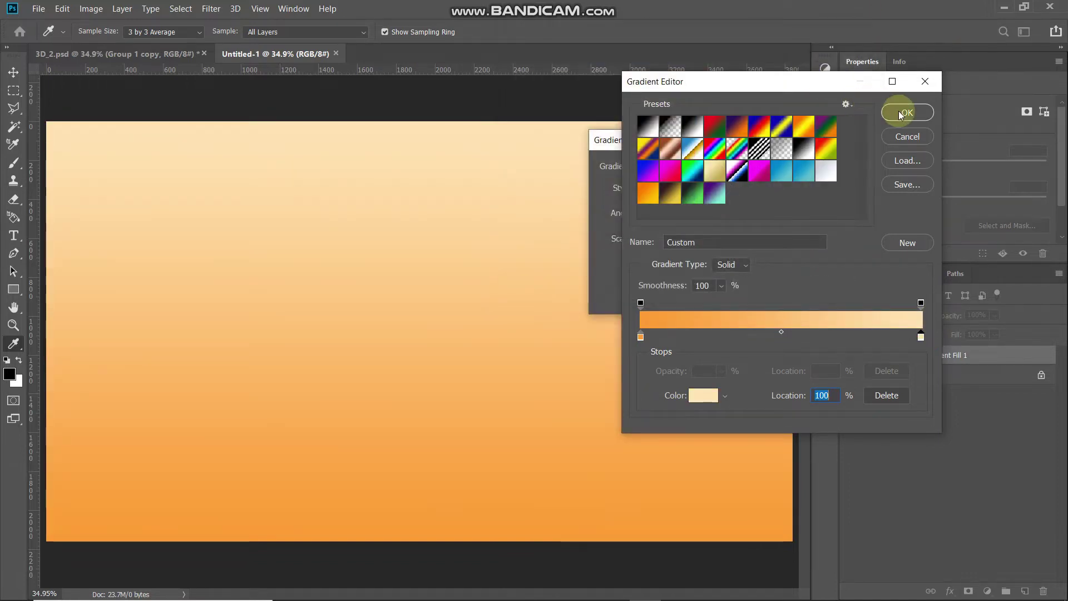
{"action": "left_click", "coordinate": [899, 111]}
Step: Make the gradient fill Radial with a scale of 150%, reversed and dithered, and apply it
{"action": "left_click", "coordinate": [651, 188]}
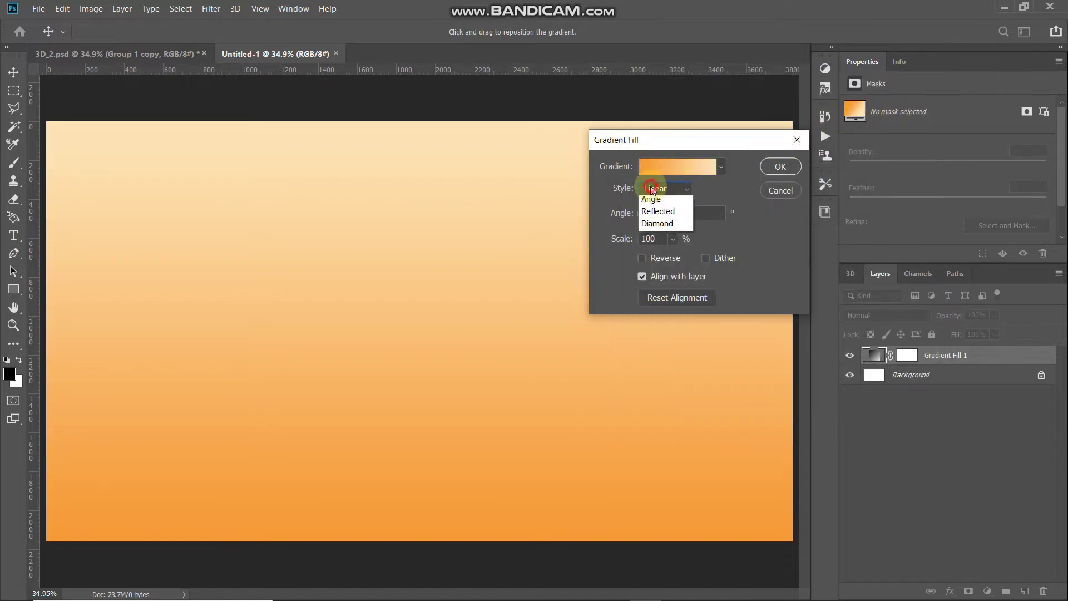
{"action": "left_click", "coordinate": [649, 215]}
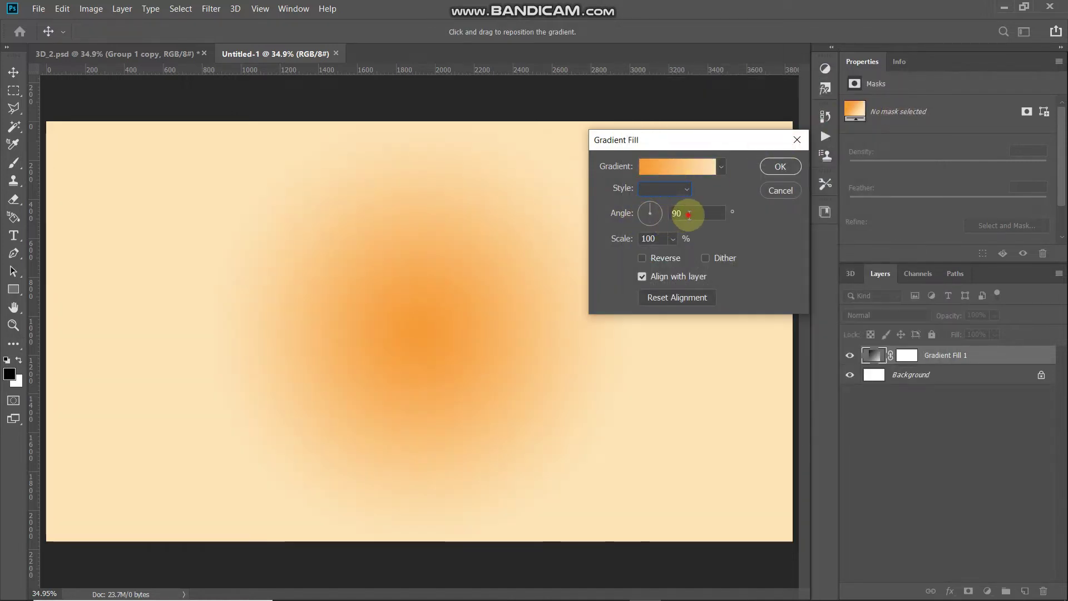
{"action": "left_click", "coordinate": [656, 239]}
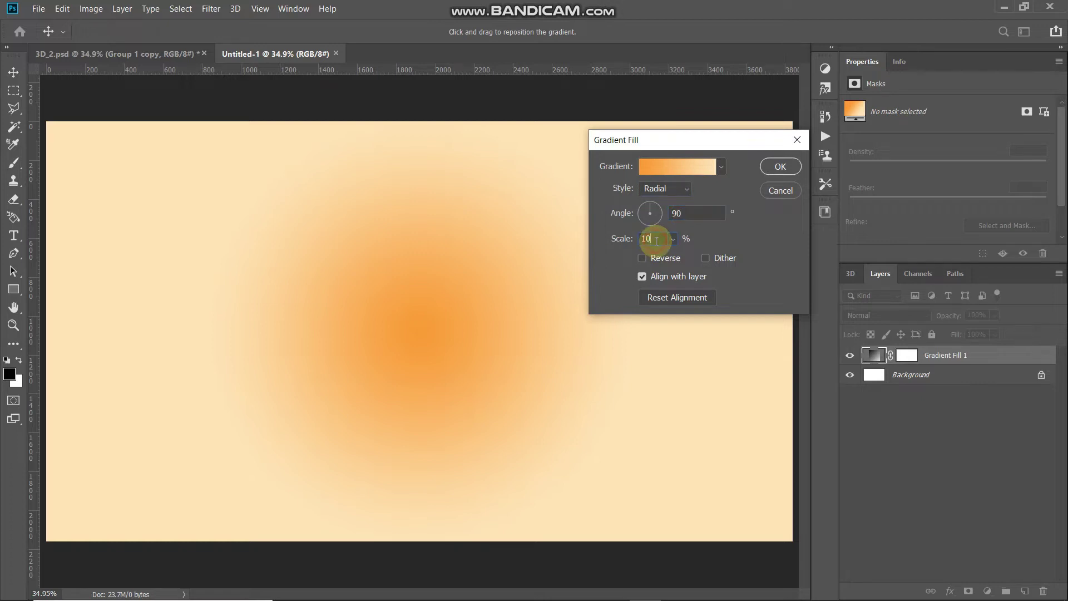
{"action": "key", "text": "BackSpace"}
{"action": "type", "text": "50"}
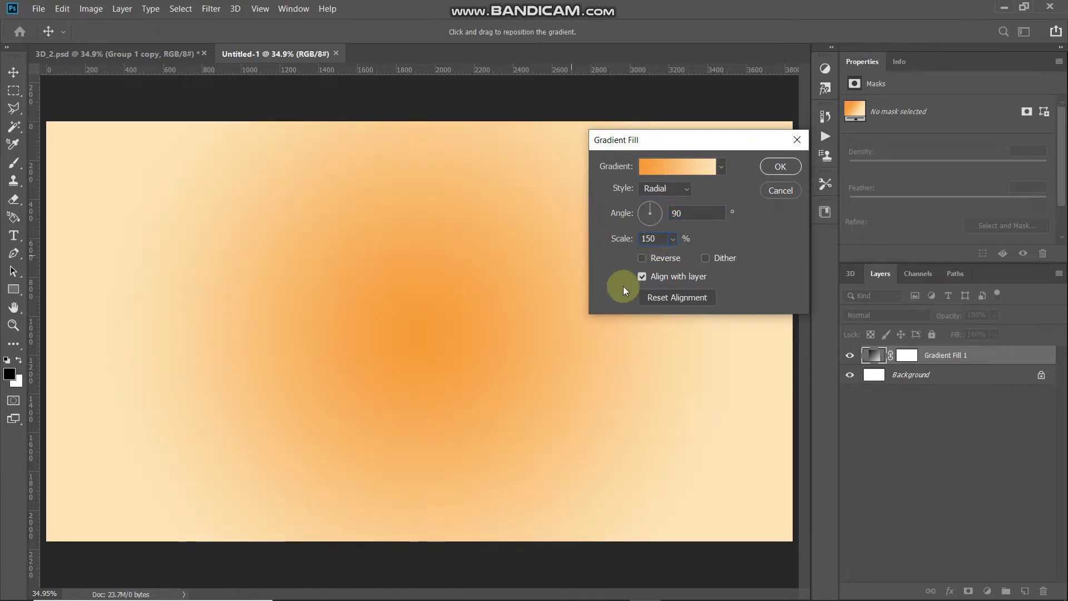
{"action": "left_click", "coordinate": [641, 259]}
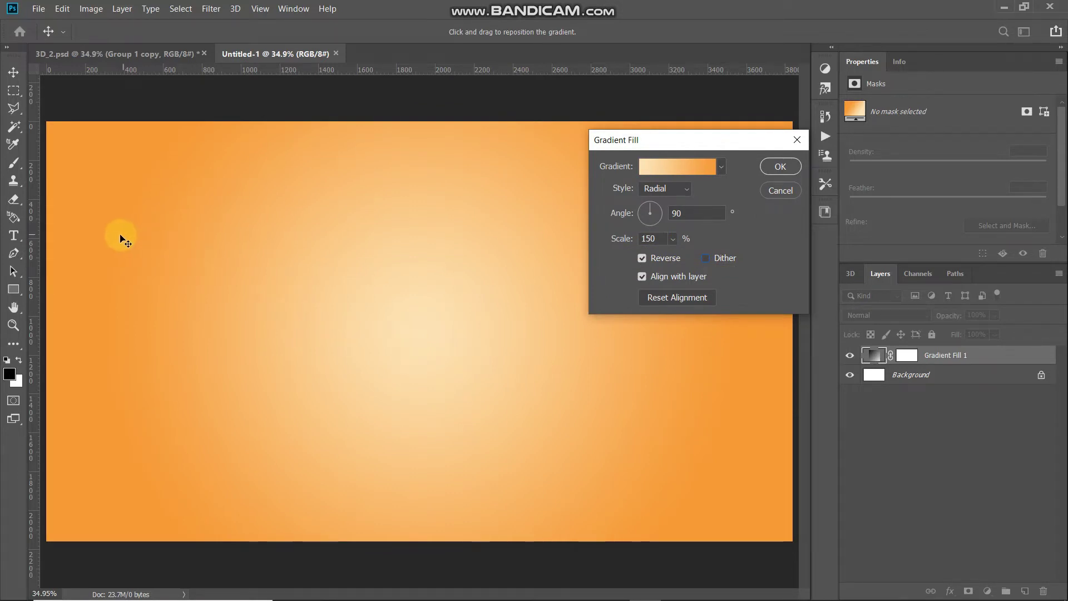
{"action": "left_click_drag", "start_coordinate": [117, 239], "coordinate": [237, 258]}
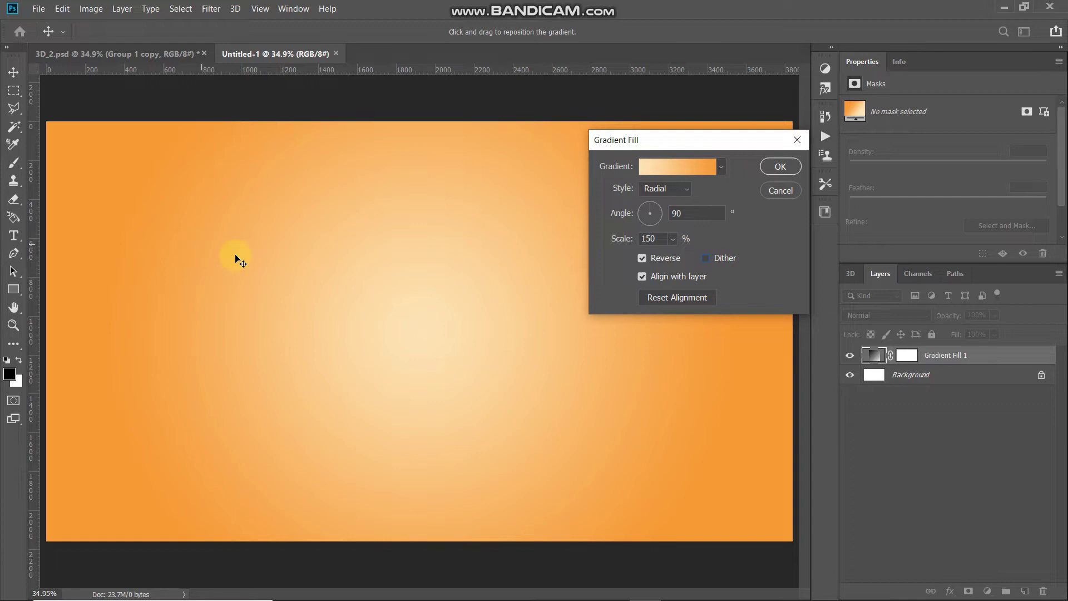
{"action": "left_click", "coordinate": [705, 258]}
{"action": "left_click", "coordinate": [779, 167]}
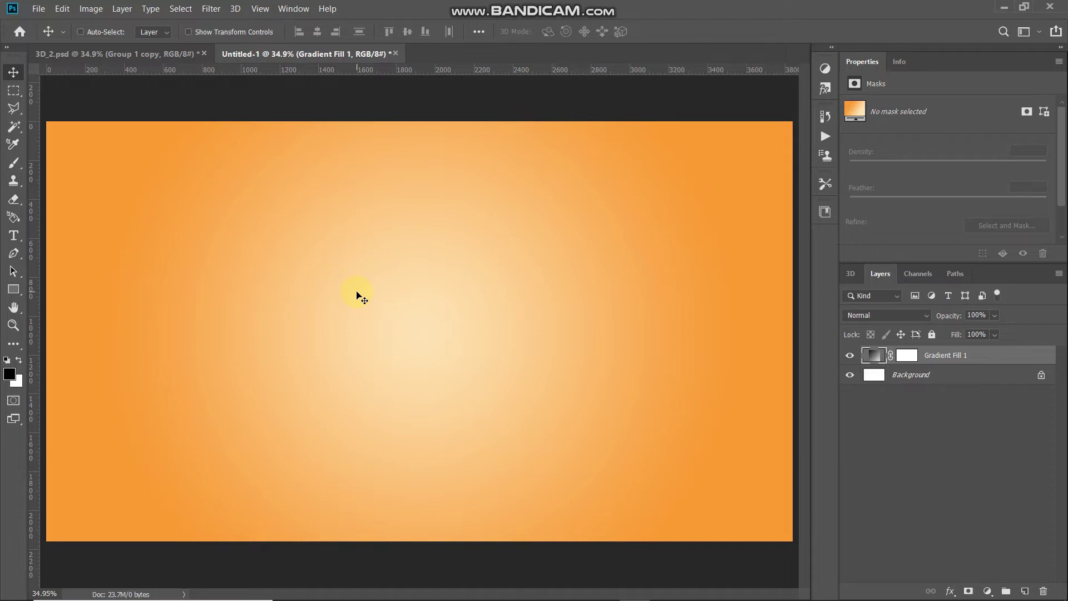
Step: Set up the Horizontal Type tool with the Krinkes Decor PERSONAL USE font at 250 pt and the foreground colour 000000
{"action": "left_click", "coordinate": [13, 235]}
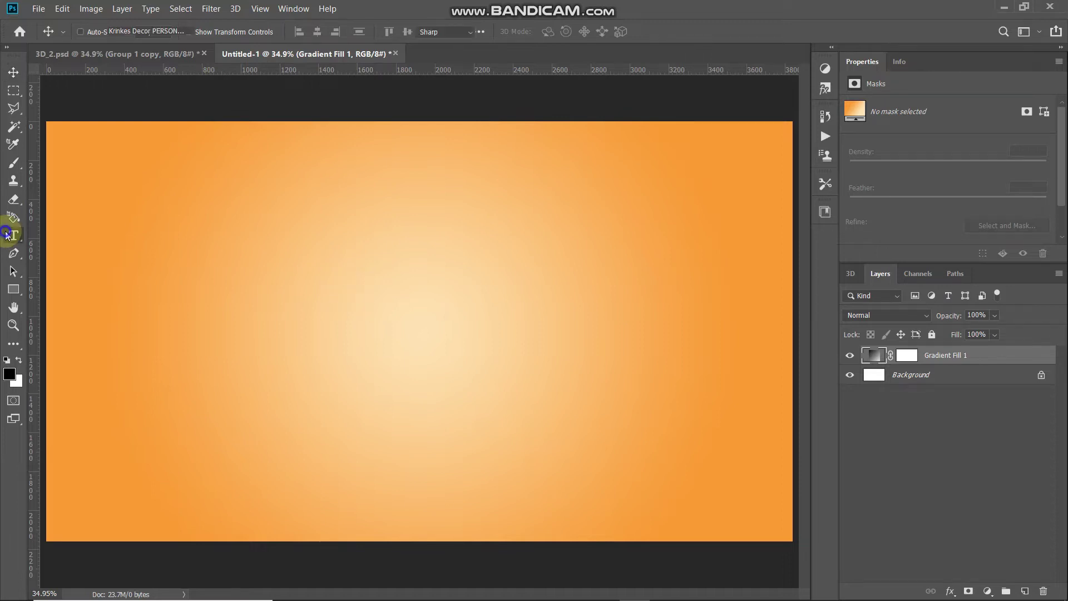
{"action": "right_click", "coordinate": [14, 234]}
{"action": "left_click", "coordinate": [34, 235]}
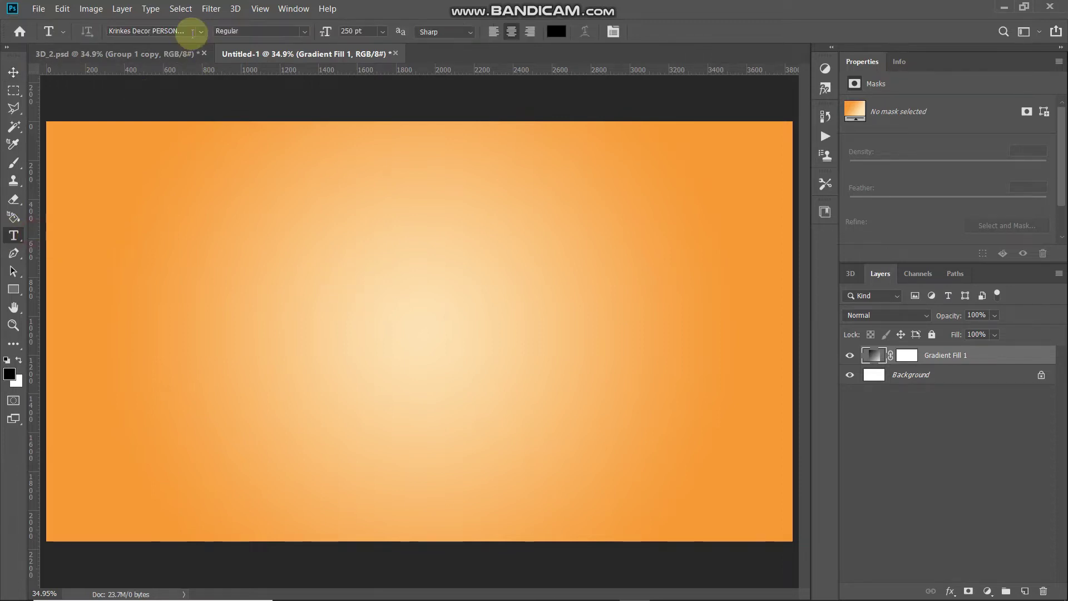
{"action": "left_click", "coordinate": [199, 31]}
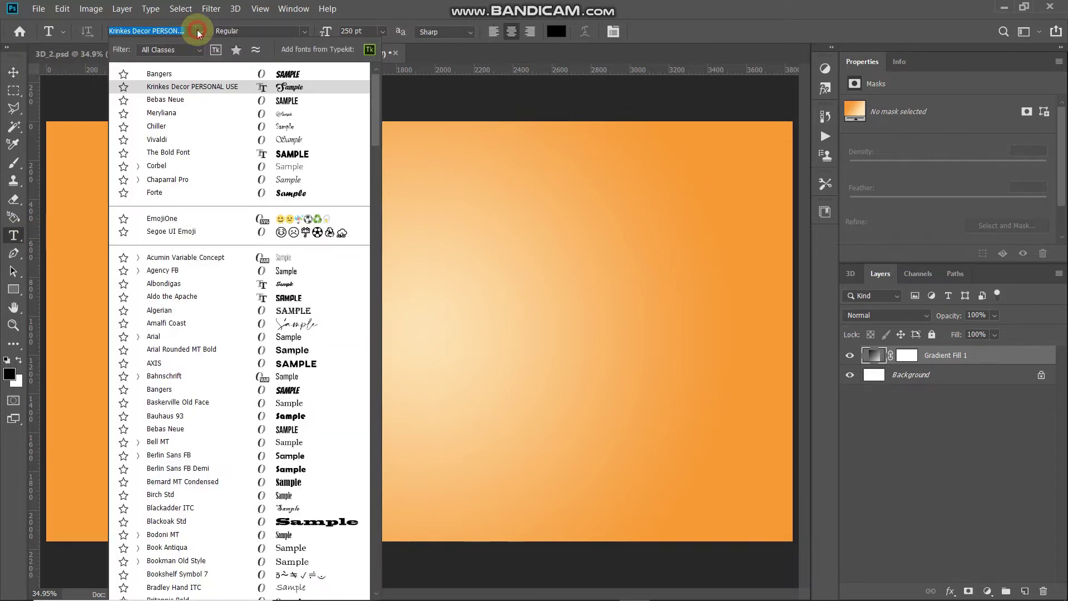
{"action": "left_click", "coordinate": [169, 88]}
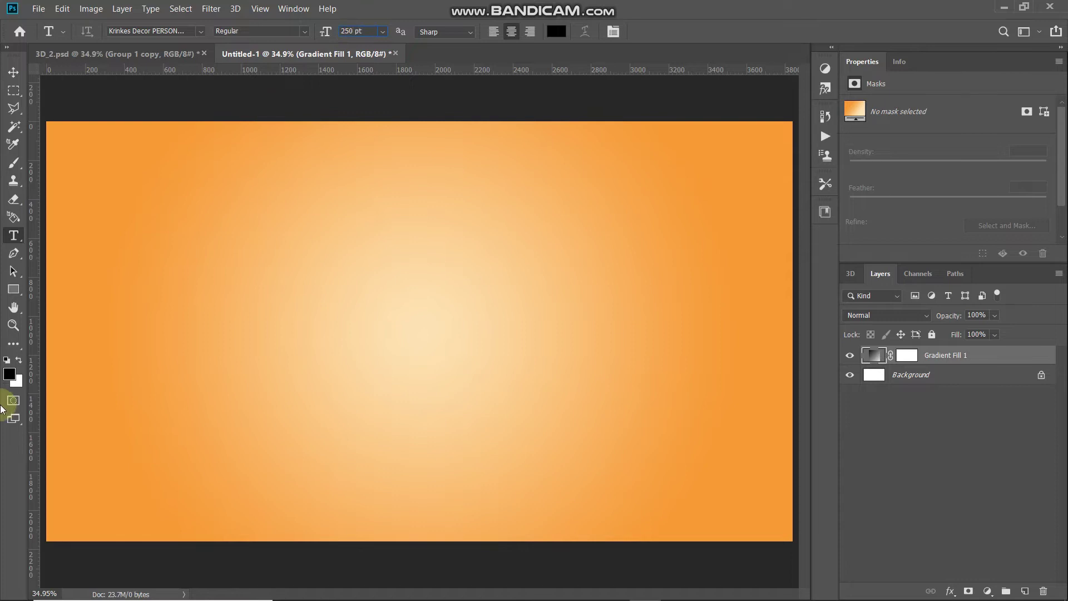
{"action": "left_click", "coordinate": [10, 375]}
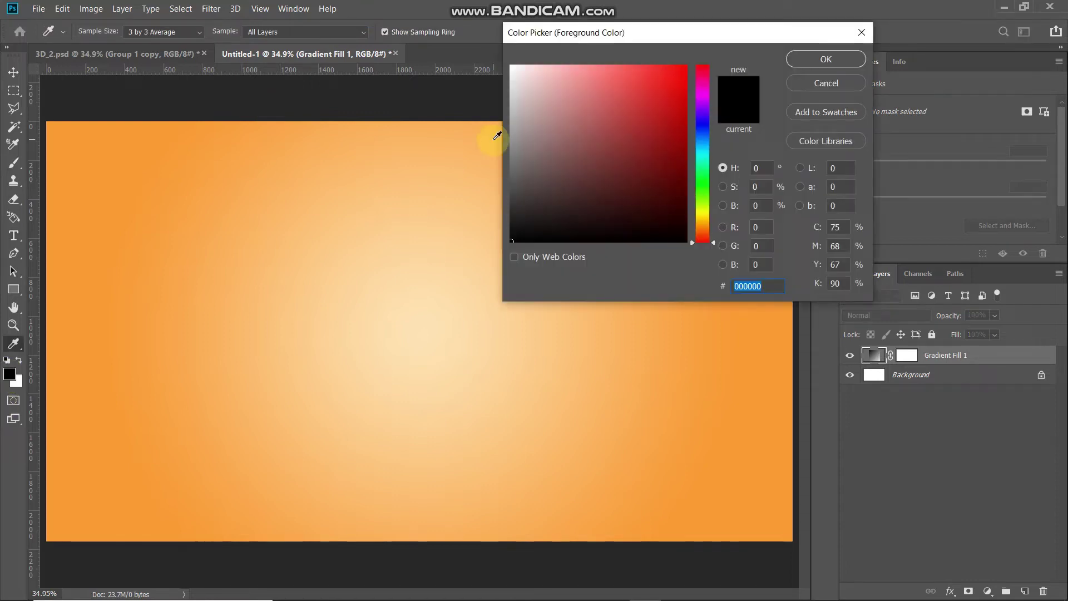
{"action": "left_click", "coordinate": [835, 58]}
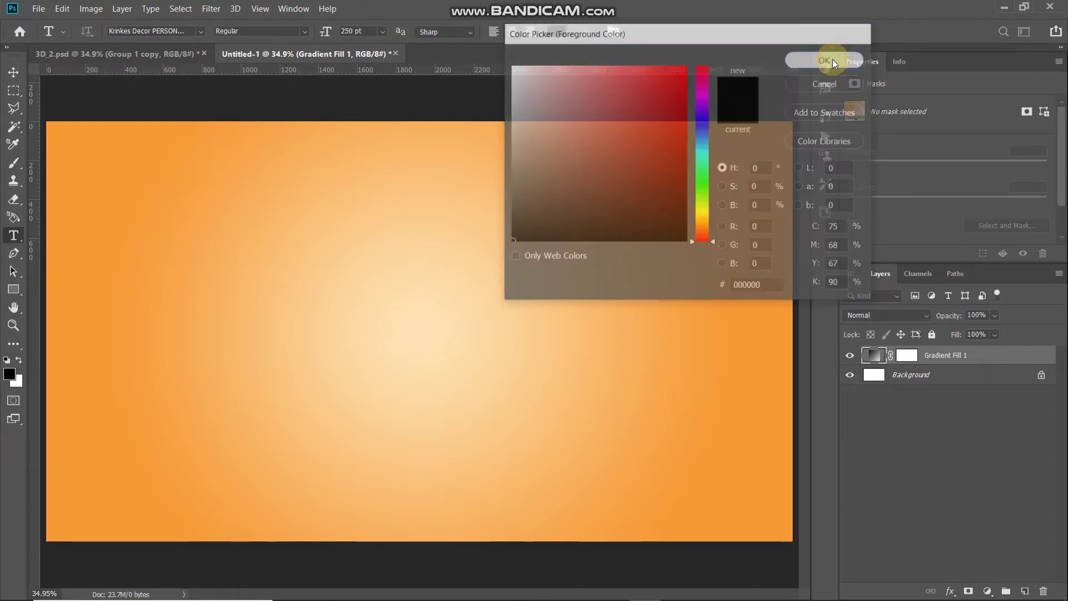
Step: Add the text "Text6" on the canvas as a new type layer, using the final character as the swash underline
{"action": "left_click", "coordinate": [275, 344]}
{"action": "key", "text": "BackSpace"}
{"action": "type", "text": "Text"}
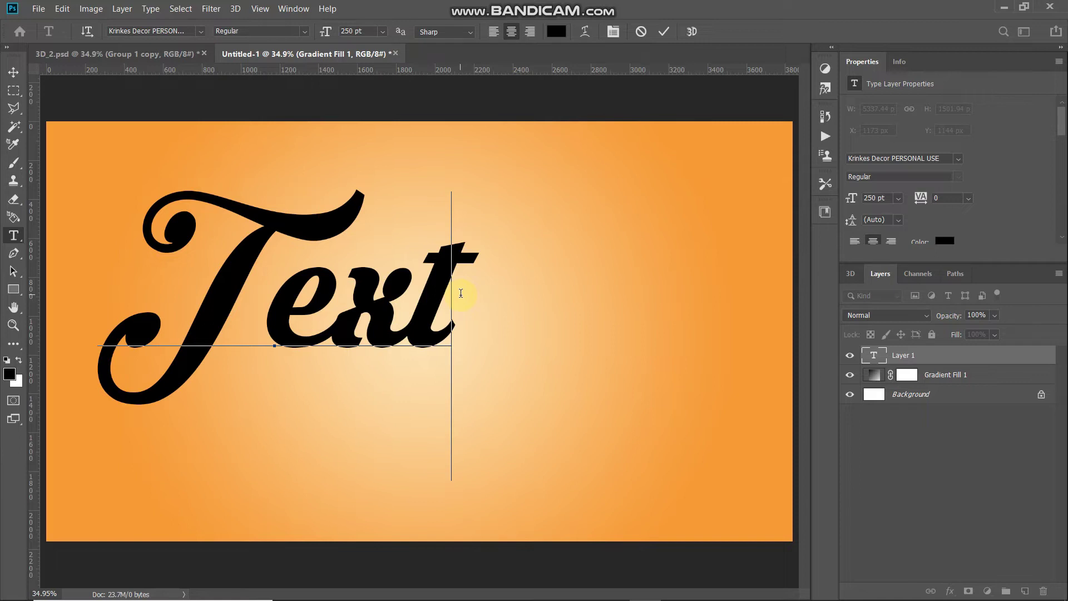
{"action": "type", "text": "_"}
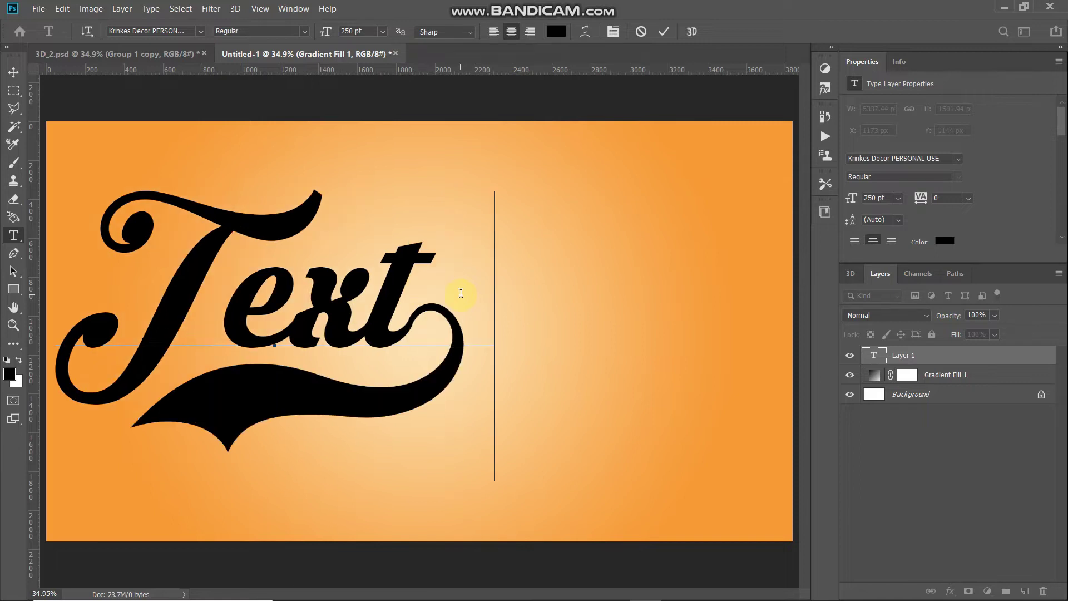
{"action": "left_click", "coordinate": [664, 31]}
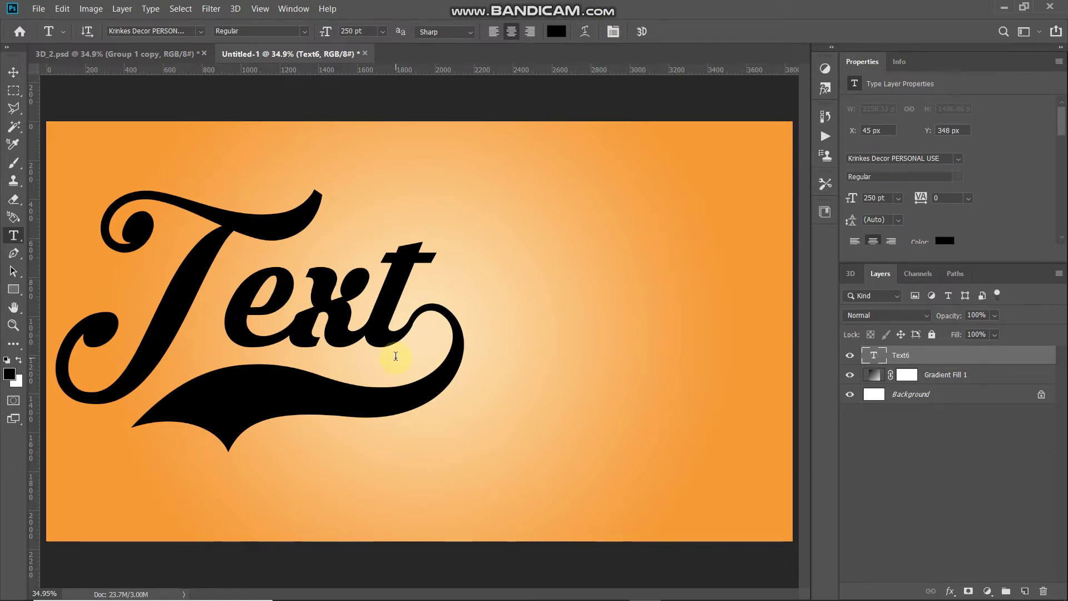
Step: Centre the Text6 layer on the Background horizontally and vertically
{"action": "left_click", "coordinate": [937, 396], "text": "ctrl"}
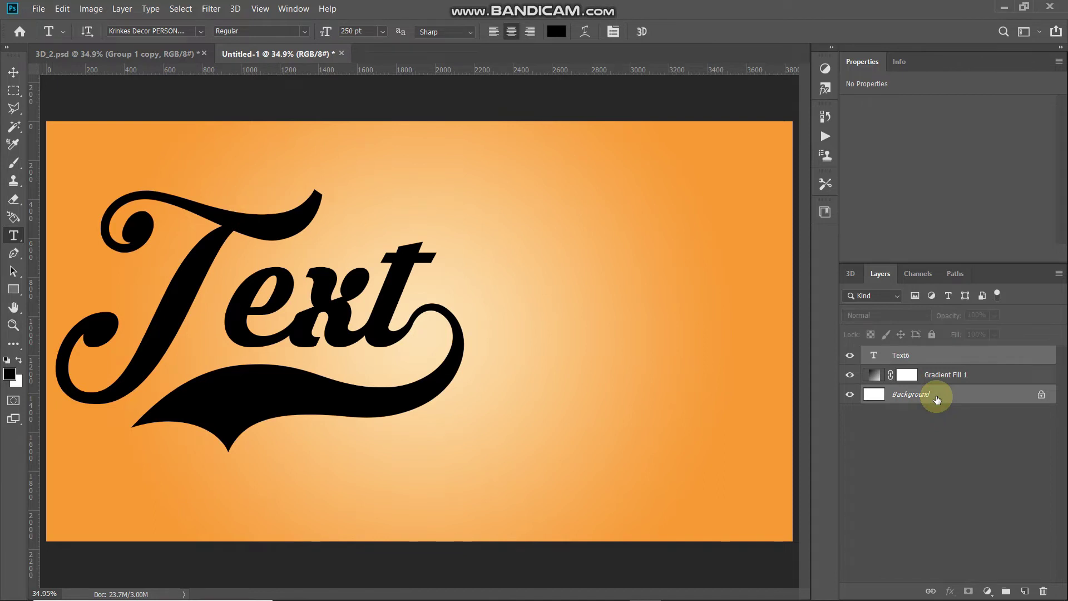
{"action": "left_click", "coordinate": [13, 71]}
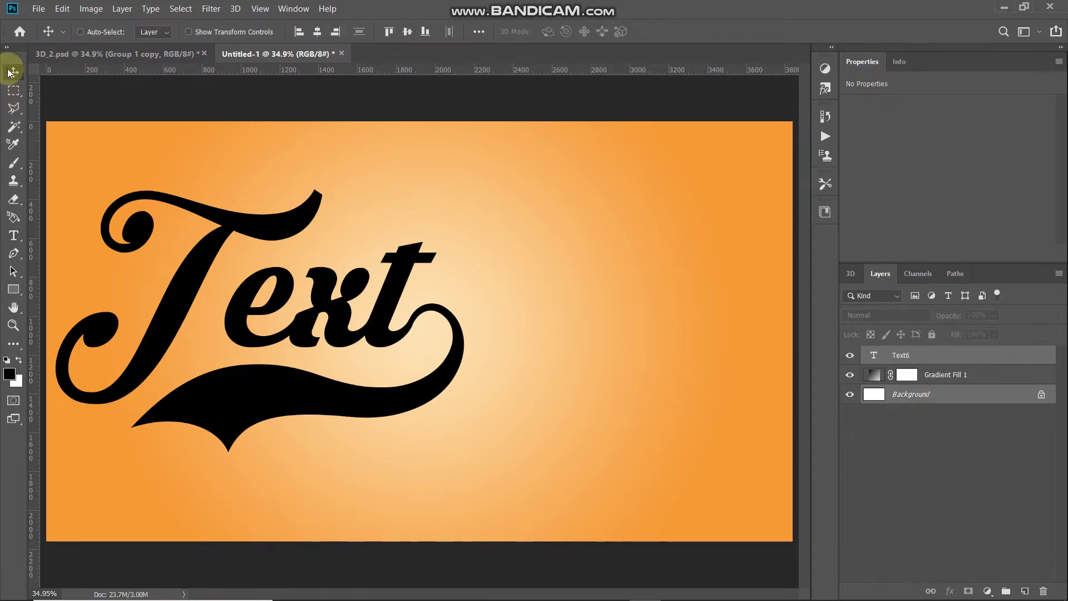
{"action": "left_click", "coordinate": [321, 31]}
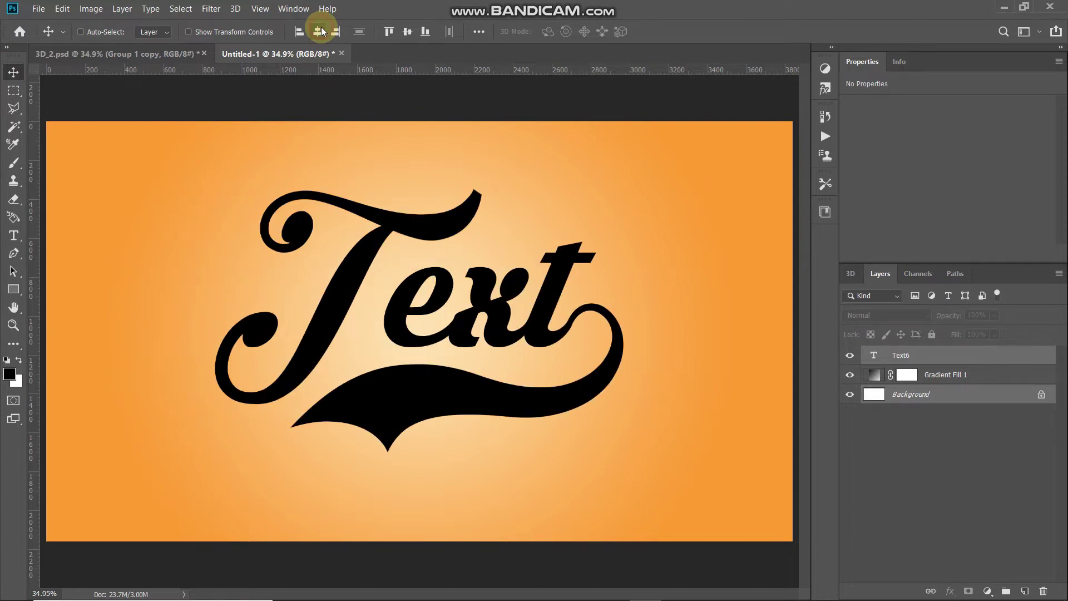
{"action": "left_click", "coordinate": [408, 32]}
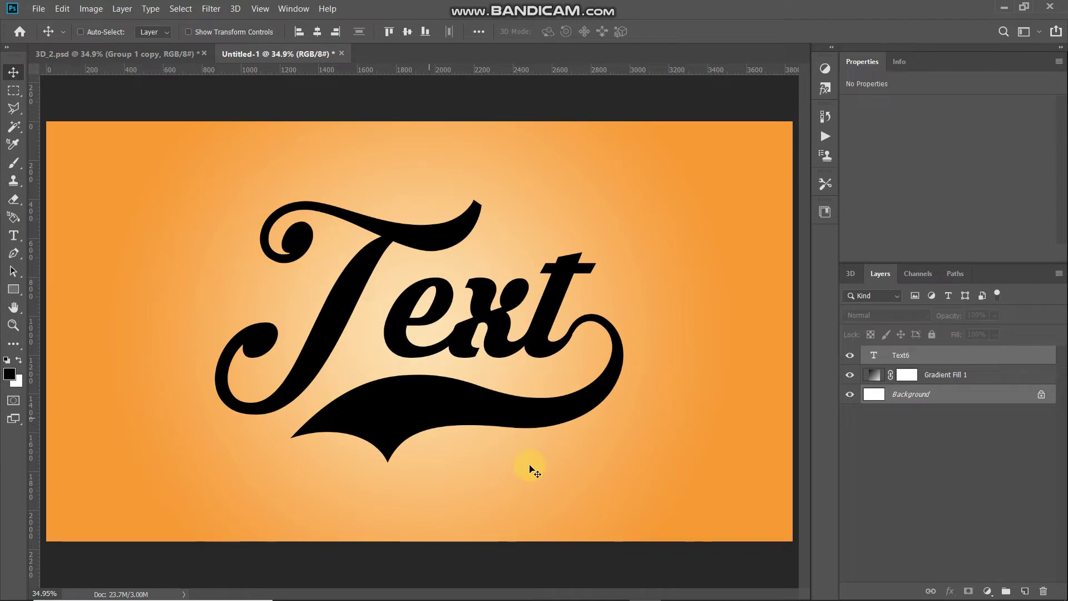
Step: Convert the Text6 type layer to a smart object
{"action": "left_click", "coordinate": [973, 359]}
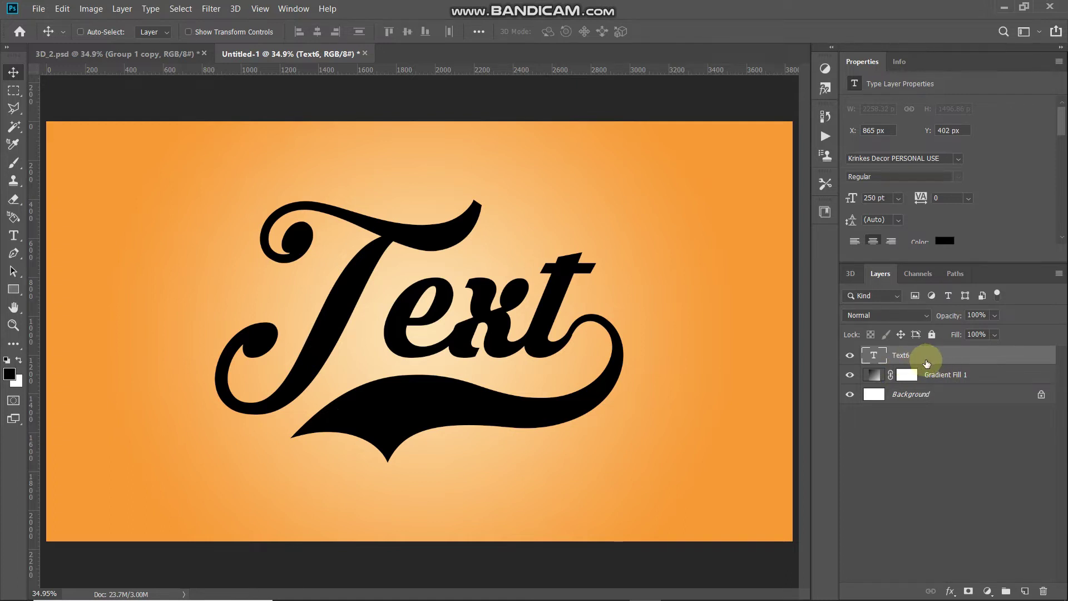
{"action": "right_click", "coordinate": [992, 356]}
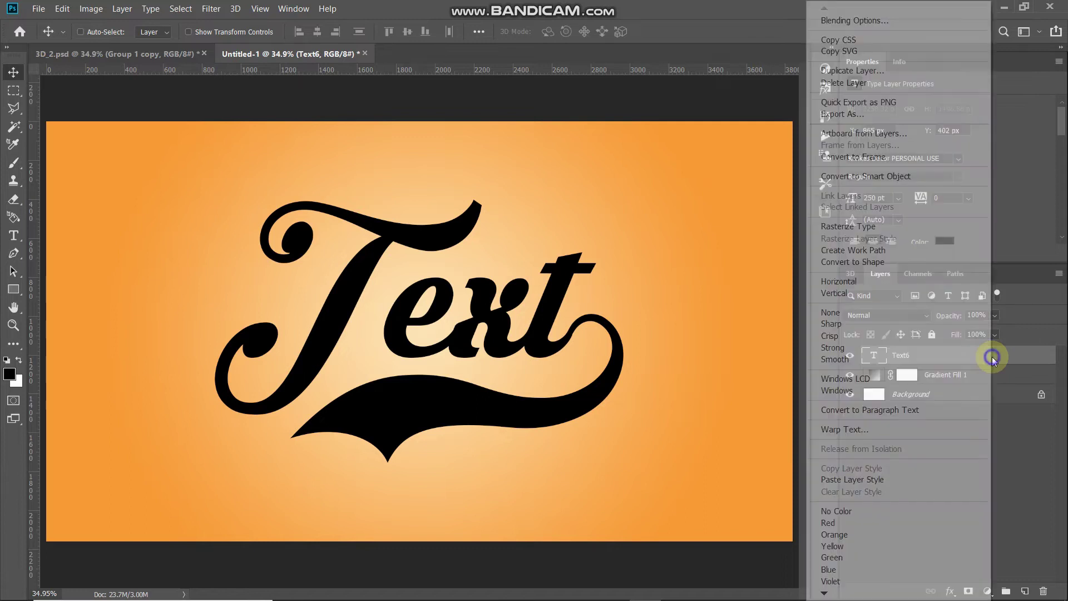
{"action": "left_click", "coordinate": [849, 177]}
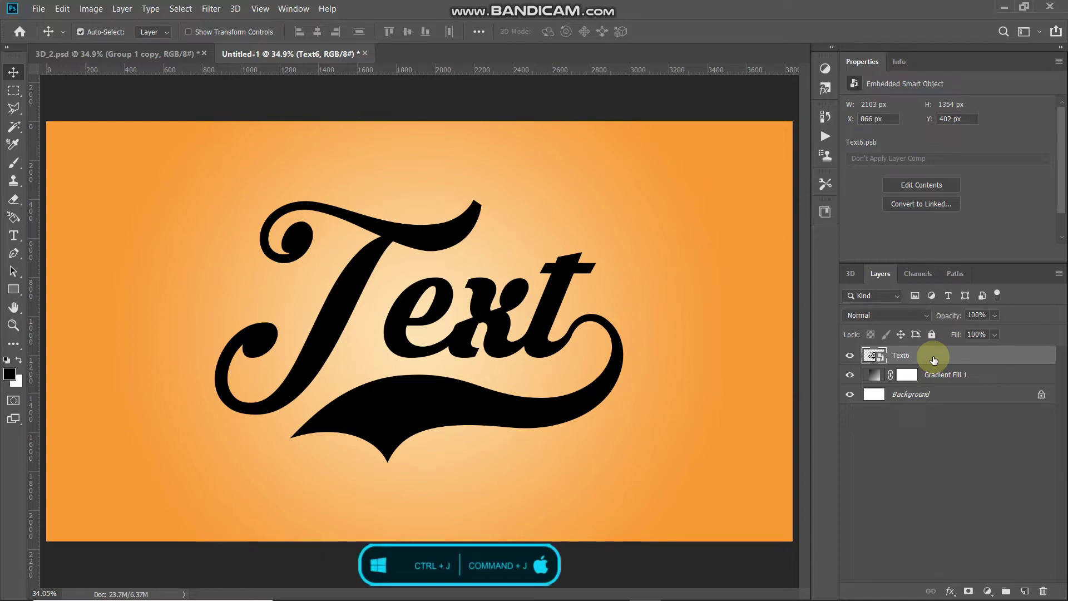
Step: Duplicate the Text6 smart object and transform the copy's position to X 1915.50 px, Y 1077.00 px
{"action": "key", "text": "ctrl+j"}
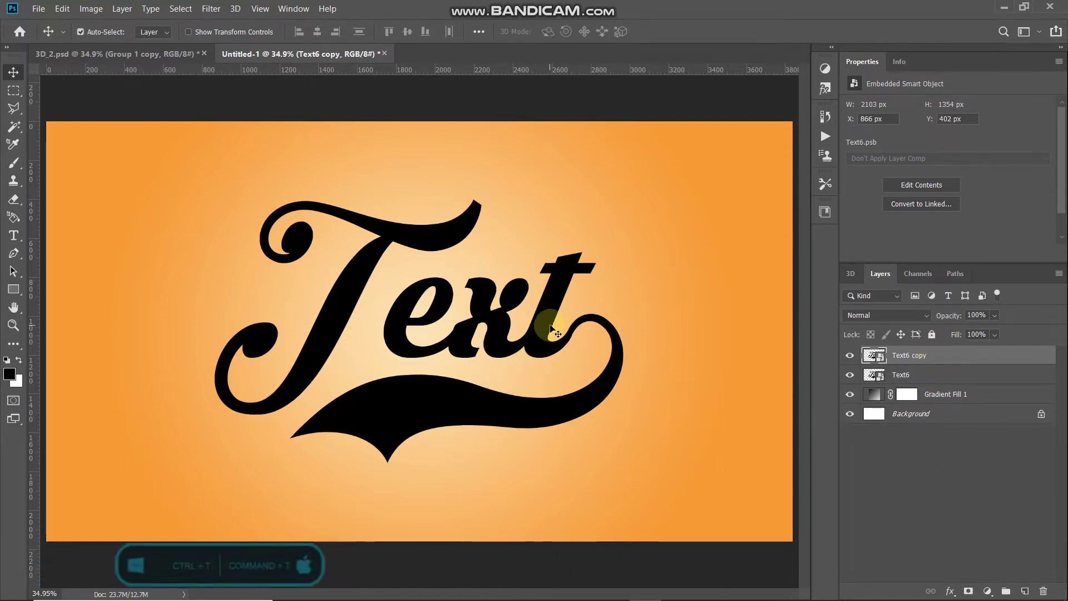
{"action": "key", "text": "ctrl"}
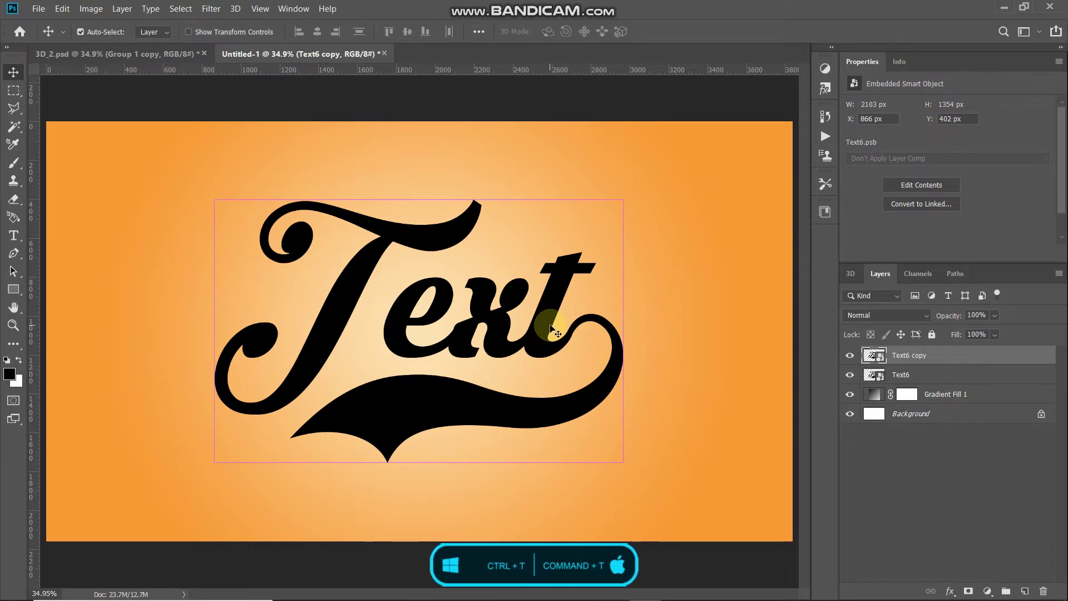
{"action": "key", "text": "ctrl+t"}
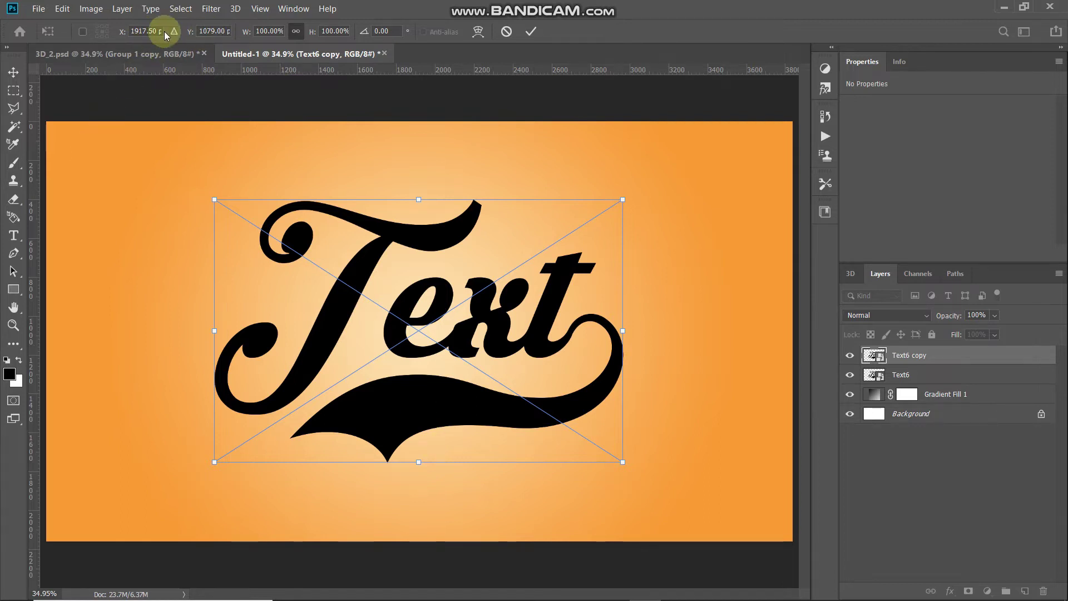
{"action": "key", "text": "Tab"}
{"action": "key", "text": "Down"}
{"action": "key", "text": "Down"}
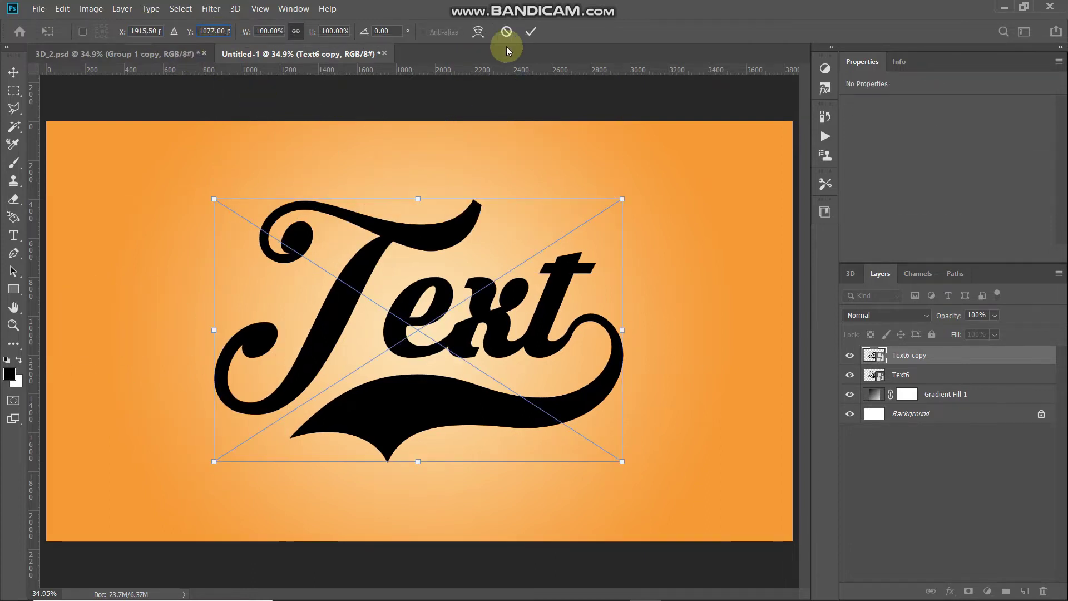
{"action": "left_click", "coordinate": [533, 29]}
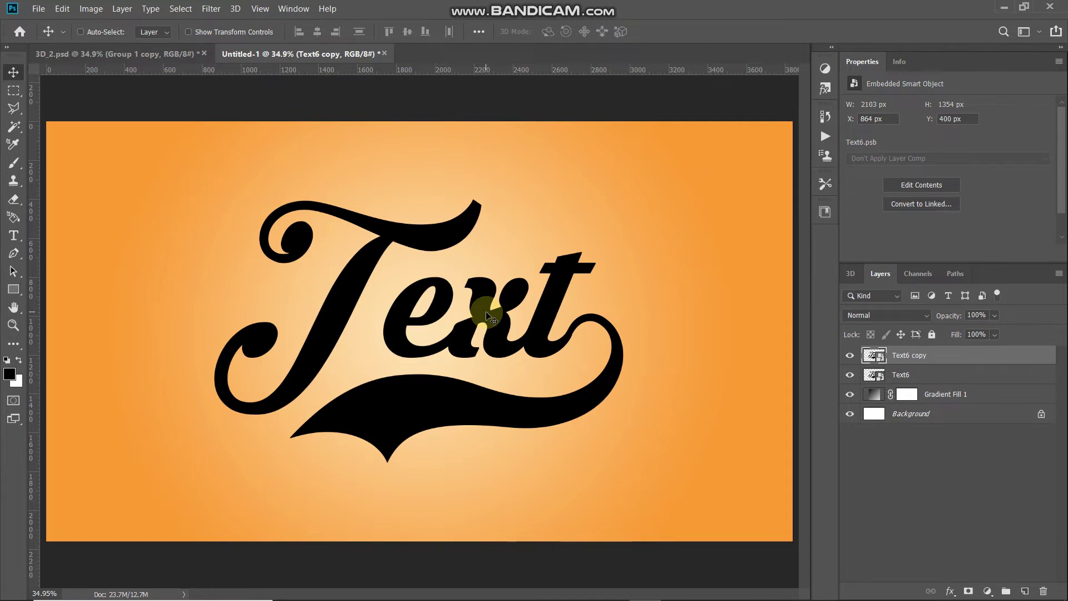
Step: Create a new action named "Text Extrusion" in the 3D set and start recording it
{"action": "left_click", "coordinate": [290, 9]}
{"action": "left_click", "coordinate": [300, 100]}
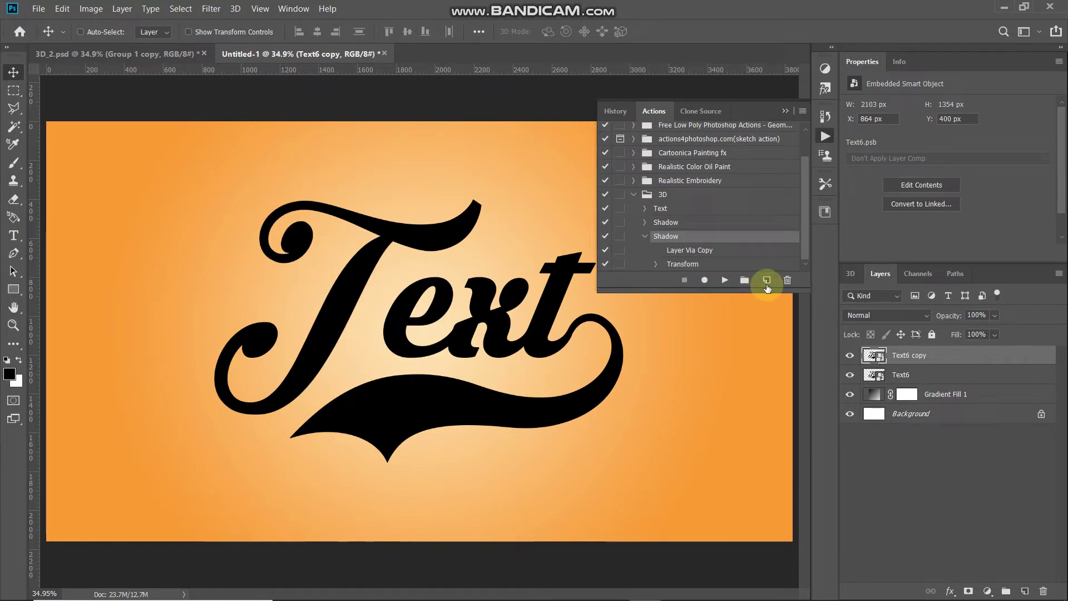
{"action": "left_click", "coordinate": [768, 281]}
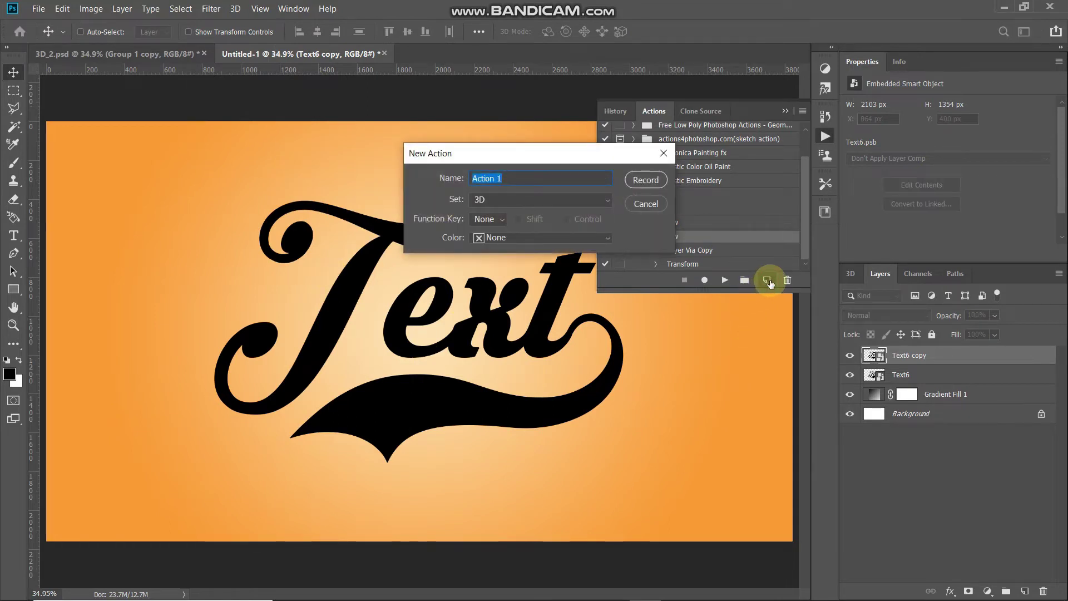
{"action": "type", "text": "Text Extrus"}
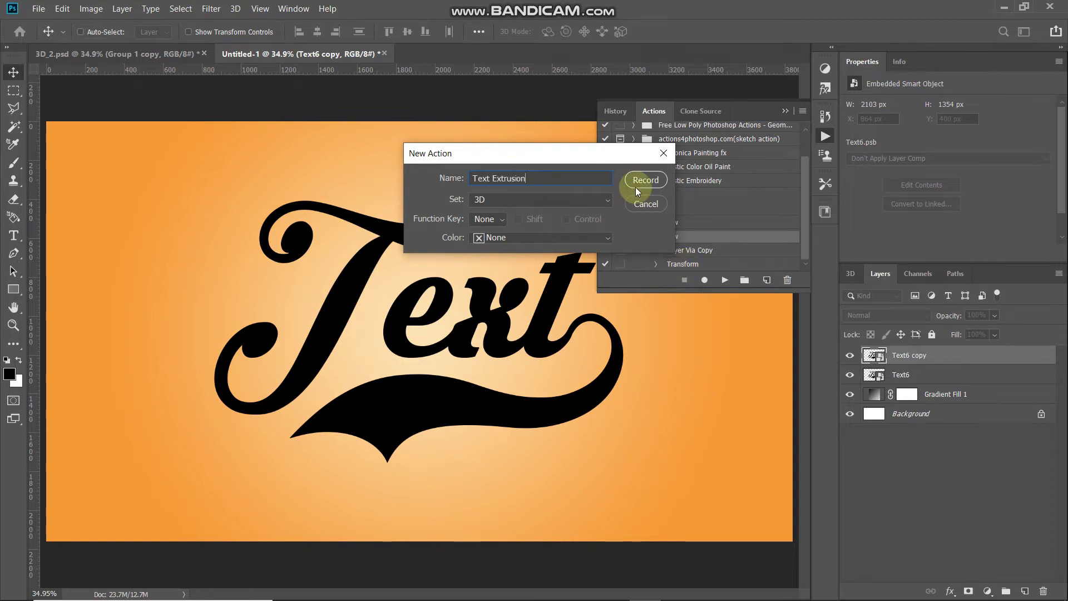
{"action": "left_click", "coordinate": [638, 186]}
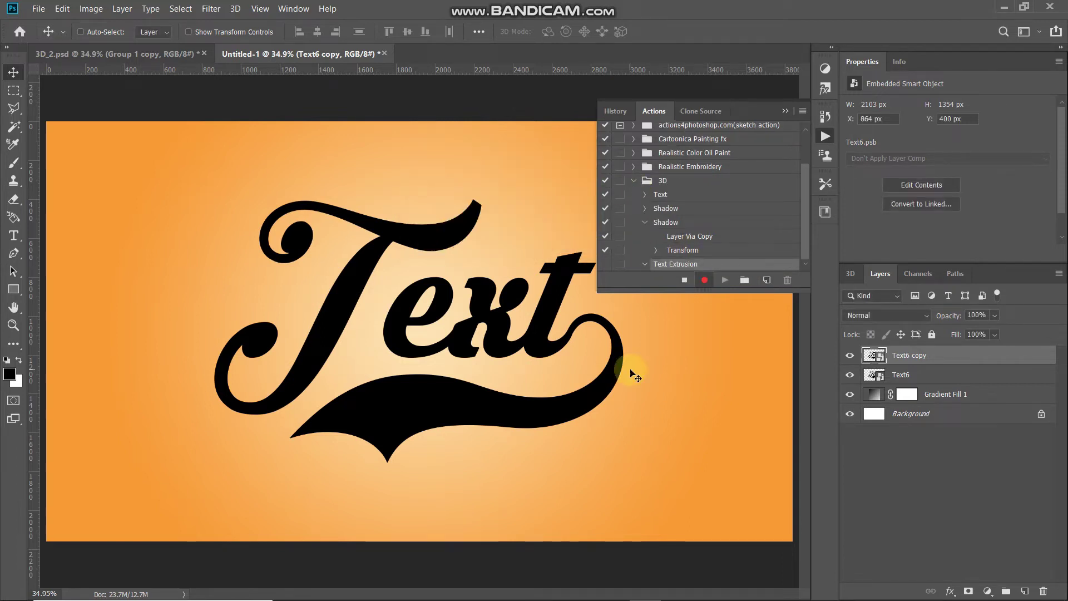
Step: Record duplicating the Text6 copy layer and moving the duplicate to X 1913.50 px, Y 1075.00 px, and stop the recording
{"action": "key", "text": "ctrl"}
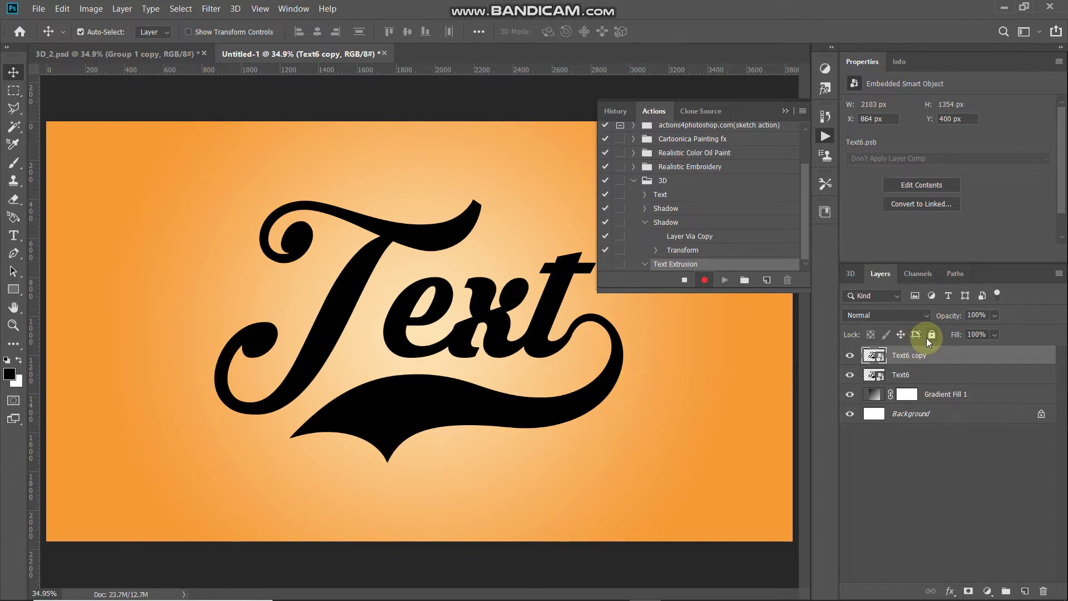
{"action": "key", "text": "ctrl+j"}
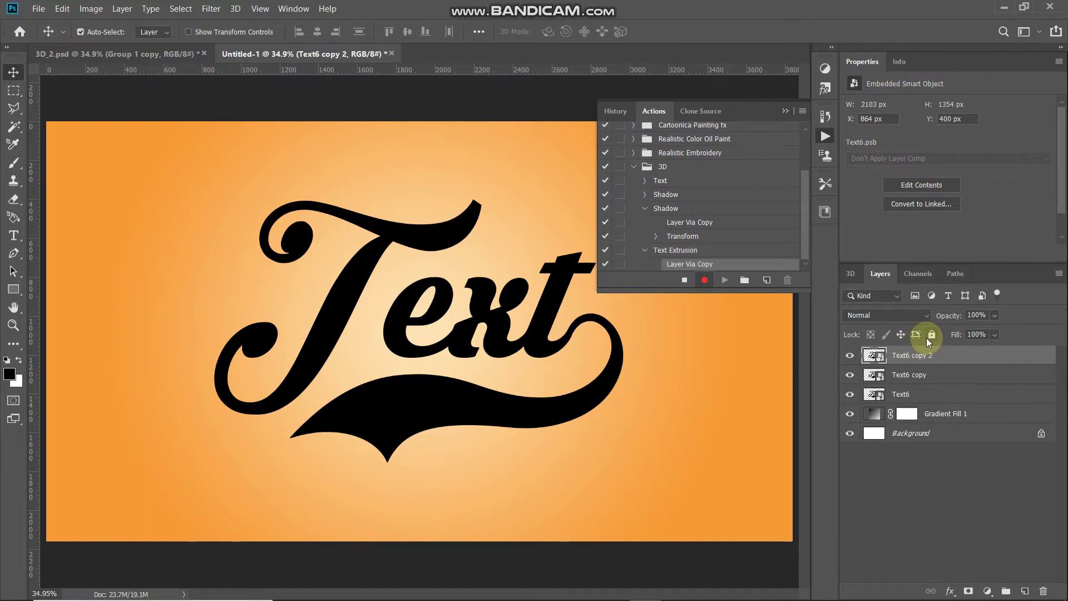
{"action": "key", "text": "ctrl+t"}
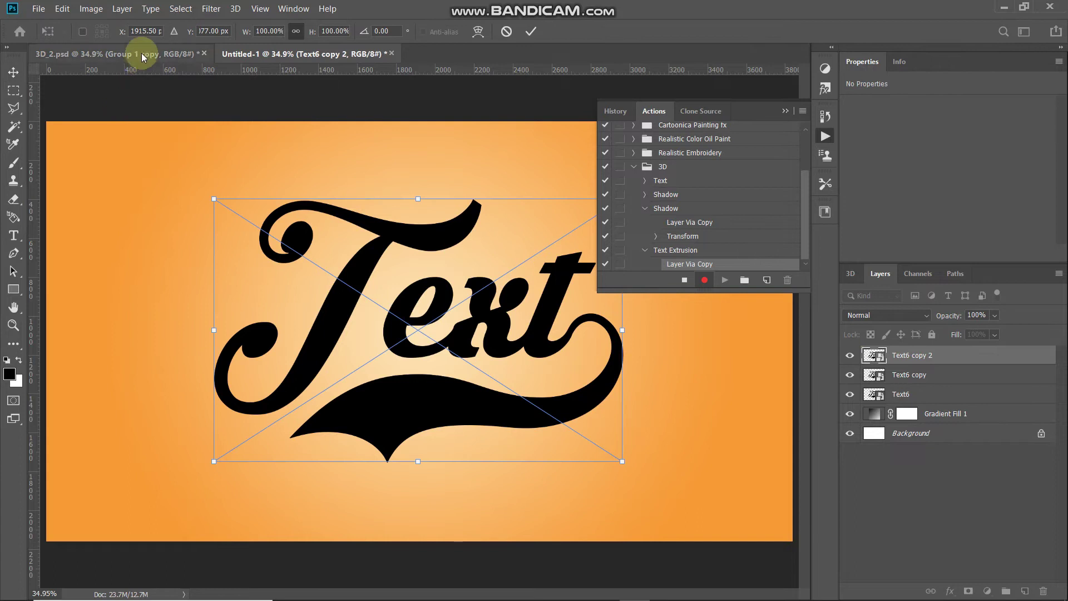
{"action": "key", "text": "BackSpace"}
{"action": "type", "text": "3"}
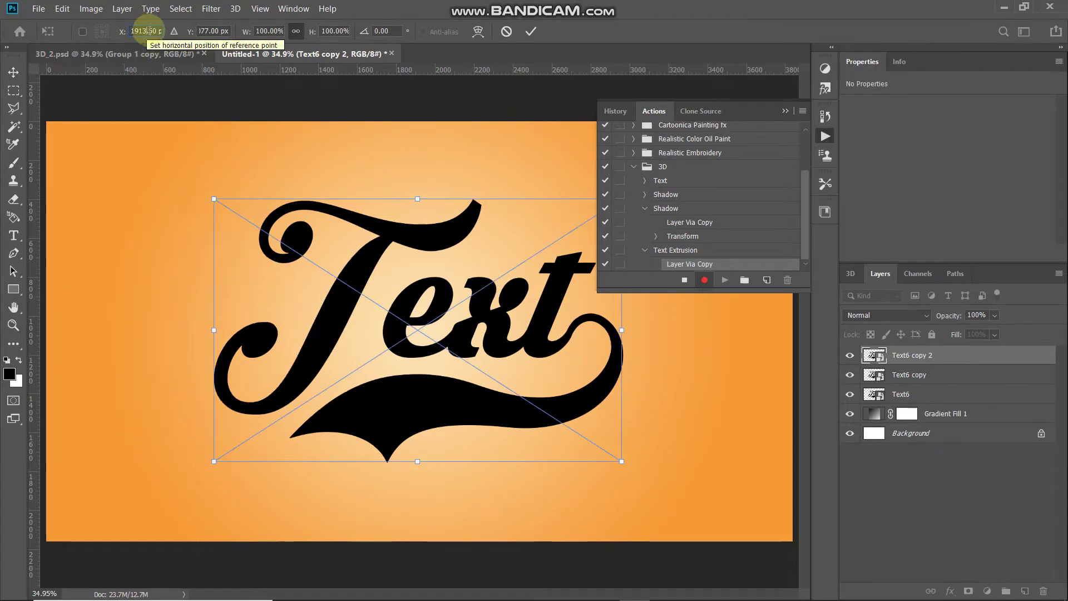
{"action": "left_click", "coordinate": [212, 31]}
{"action": "type", "text": "8075."}
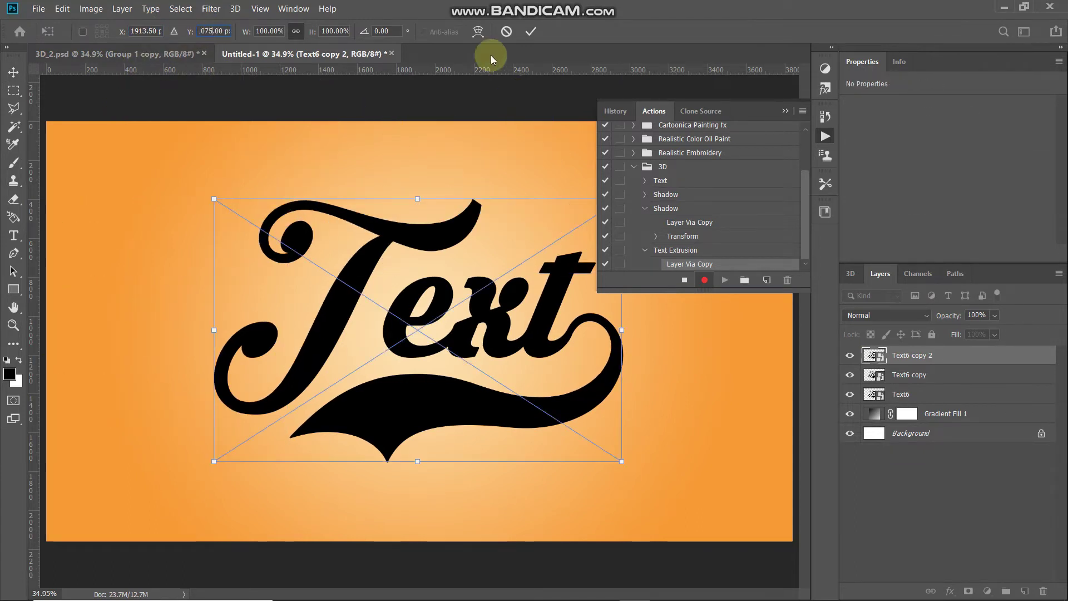
{"action": "left_click", "coordinate": [528, 33]}
{"action": "left_click", "coordinate": [684, 280]}
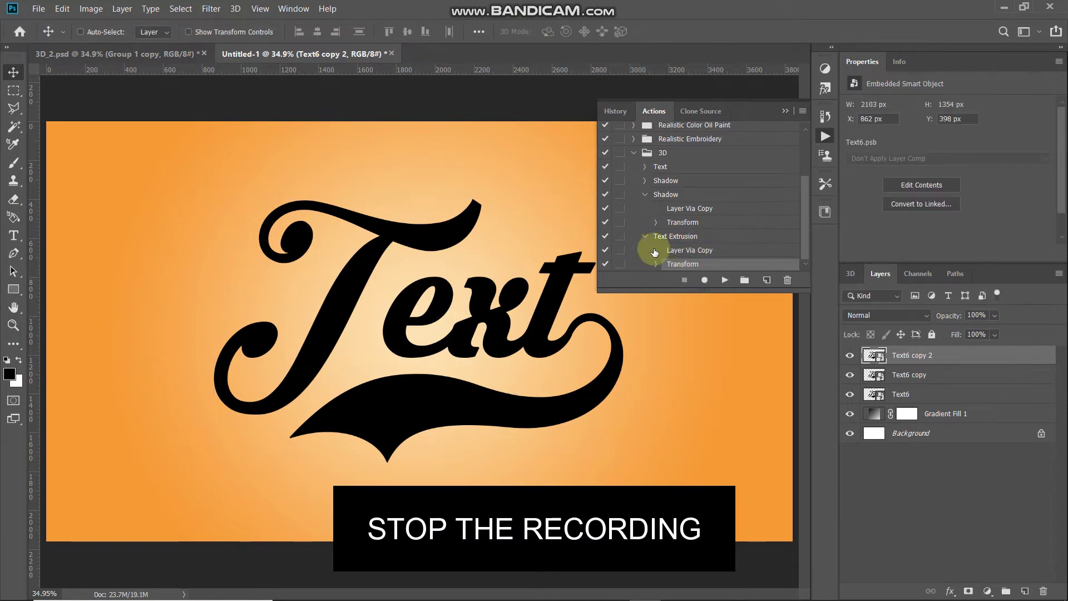
Step: Play the Text Extrusion action repeatedly until the layer stack reaches Text6 copy 31
{"action": "left_click", "coordinate": [683, 237]}
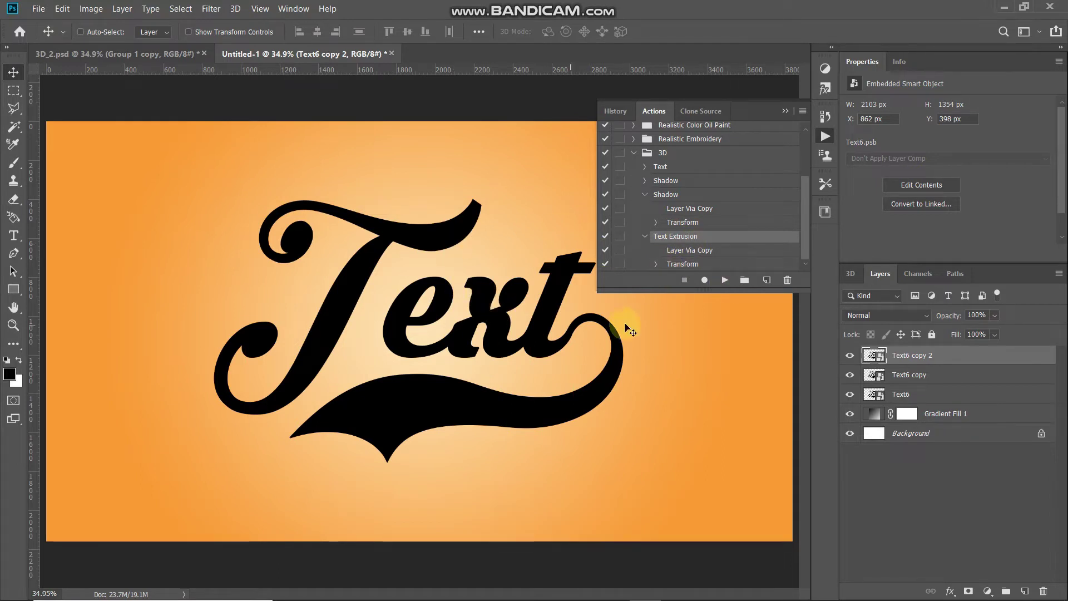
{"action": "left_click", "coordinate": [725, 279]}
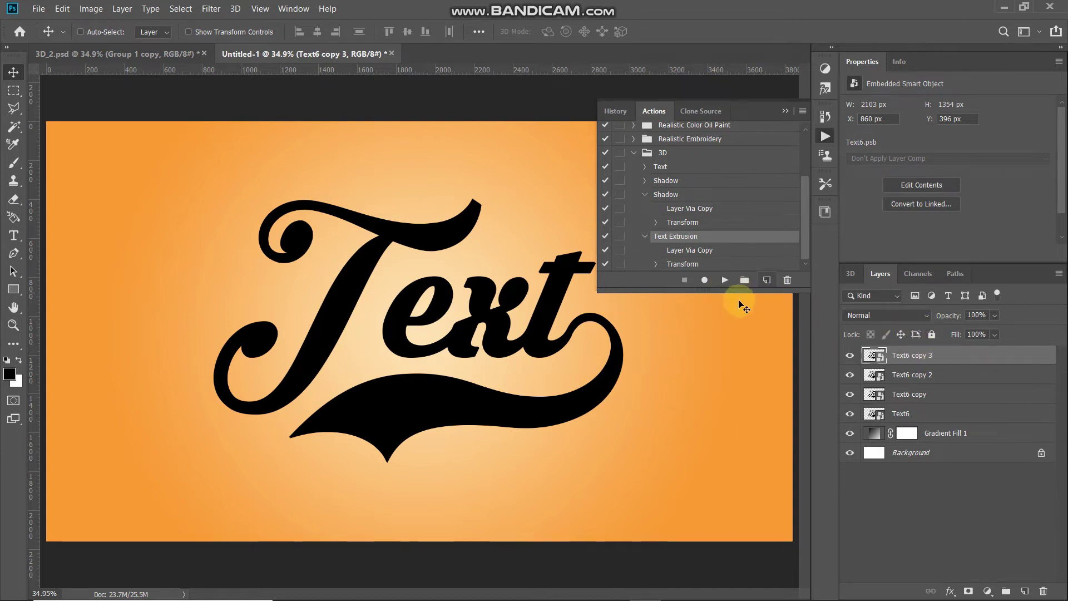
{"action": "left_click", "coordinate": [723, 280]}
{"action": "left_click", "coordinate": [724, 279]}
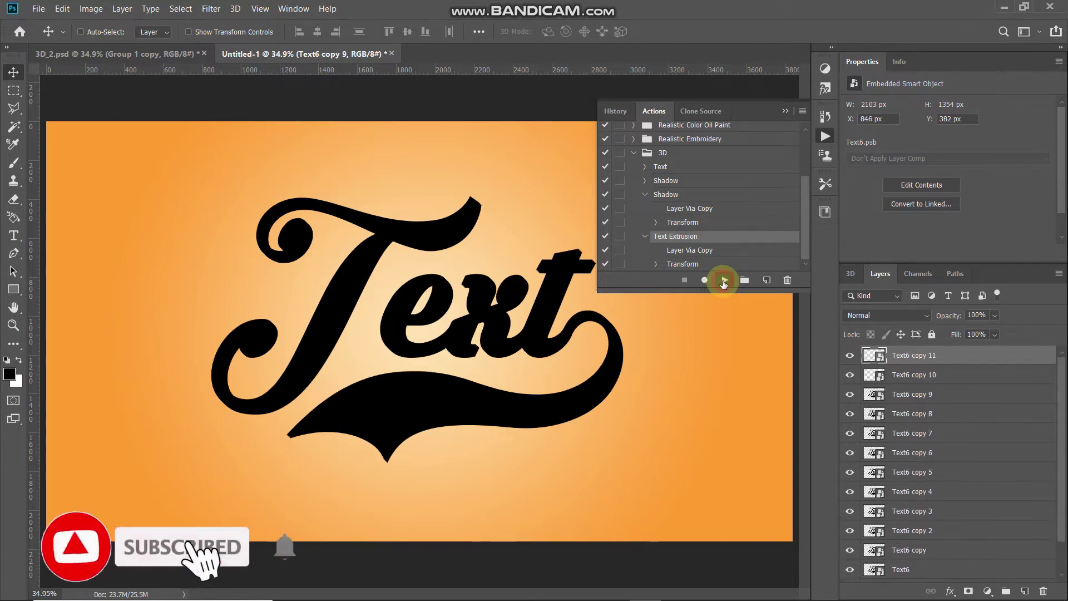
{"action": "left_click", "coordinate": [723, 280]}
{"action": "left_click", "coordinate": [723, 280]}
{"action": "left_click", "coordinate": [723, 279]}
{"action": "left_click", "coordinate": [723, 279]}
{"action": "left_click", "coordinate": [724, 280]}
{"action": "left_click", "coordinate": [724, 279]}
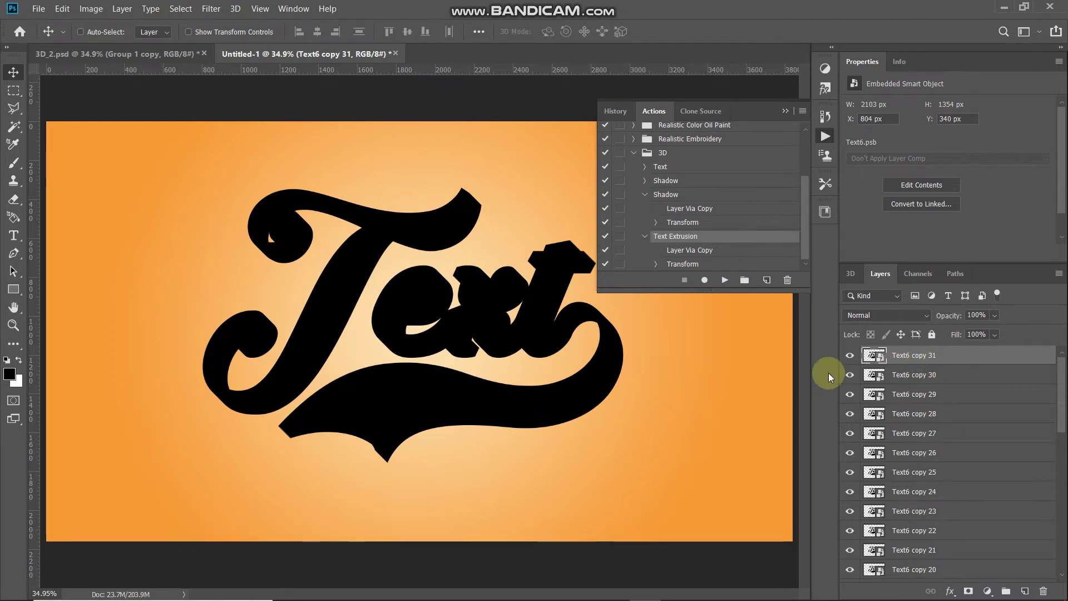
Step: Hide the Text6 copy 31 layer and give Text6 copy 30 a Color Overlay of 1789ba
{"action": "left_click", "coordinate": [849, 356]}
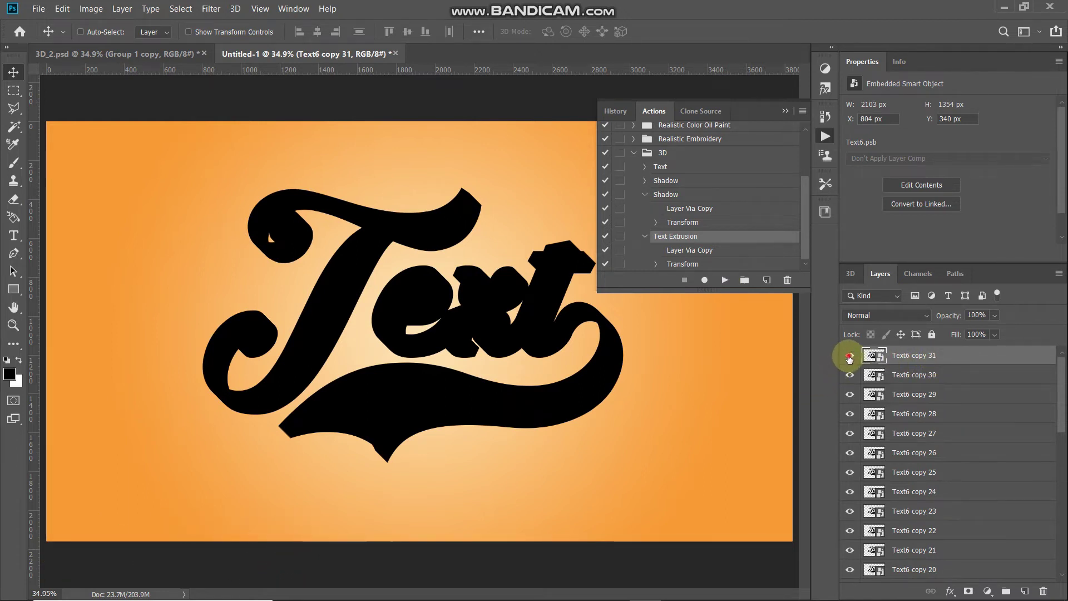
{"action": "left_click", "coordinate": [966, 377]}
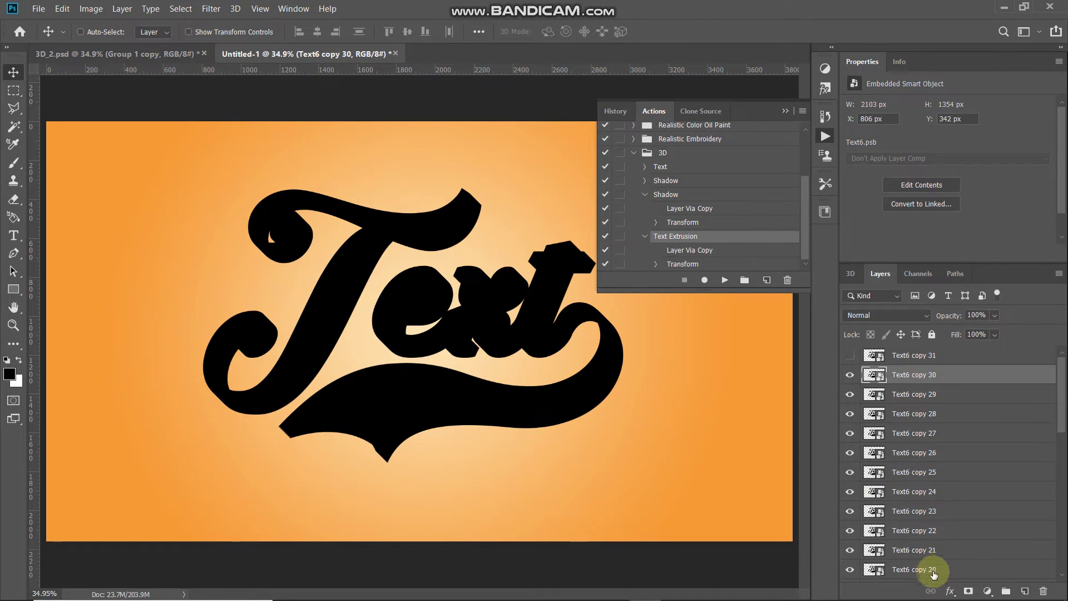
{"action": "left_click", "coordinate": [950, 591]}
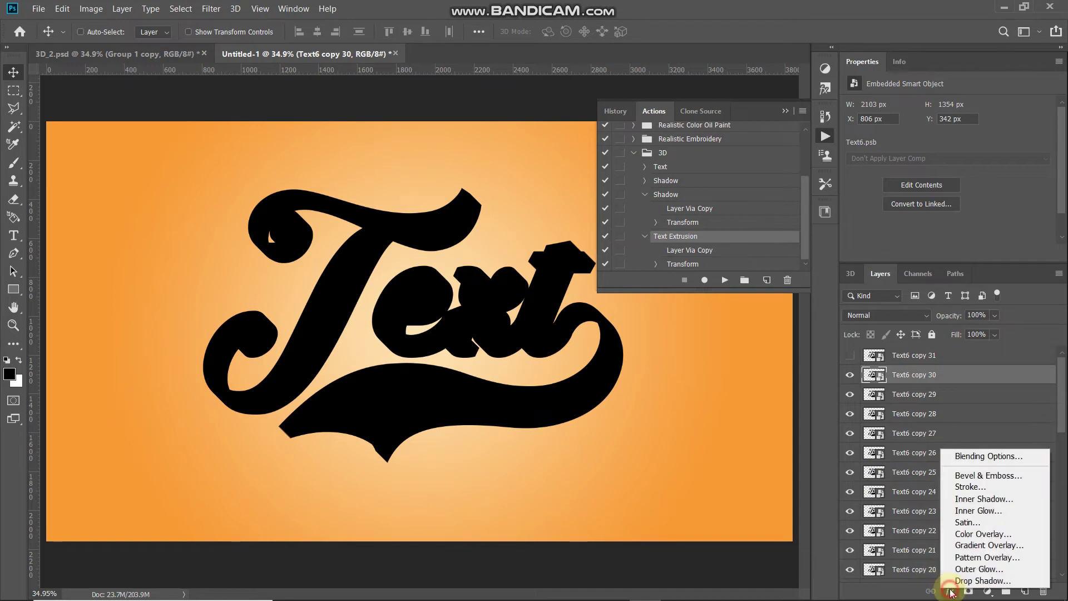
{"action": "left_click", "coordinate": [952, 535]}
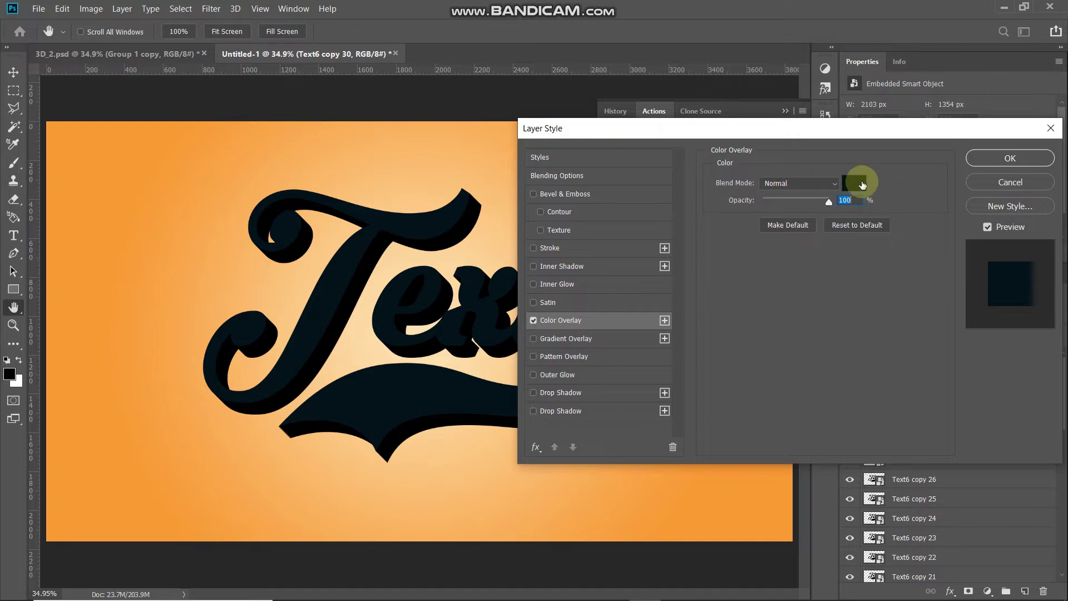
{"action": "left_click", "coordinate": [861, 183]}
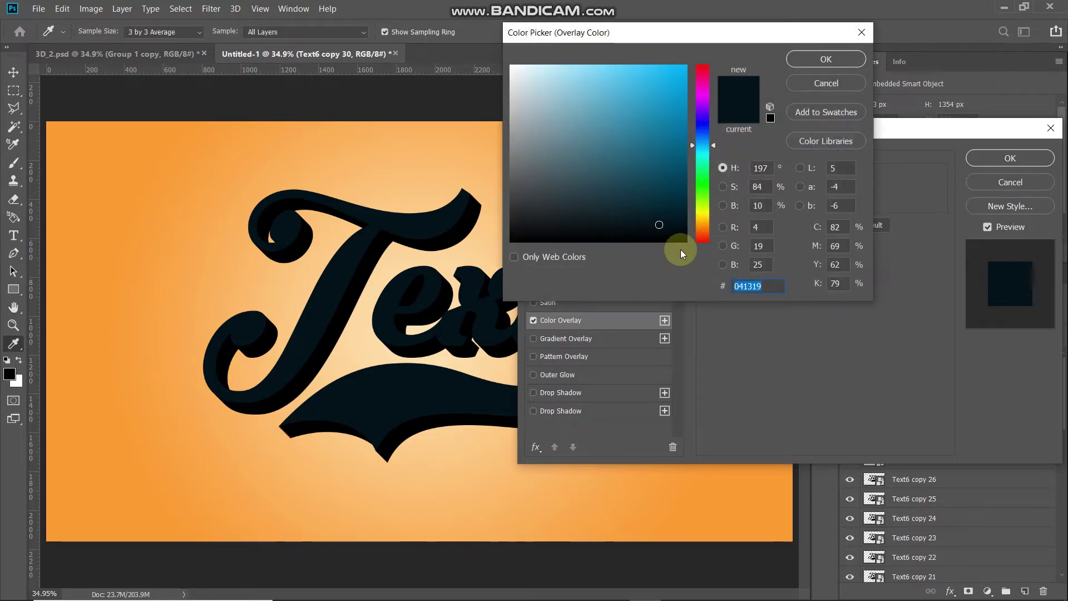
{"action": "type", "text": "1789ba"}
{"action": "left_click", "coordinate": [851, 60]}
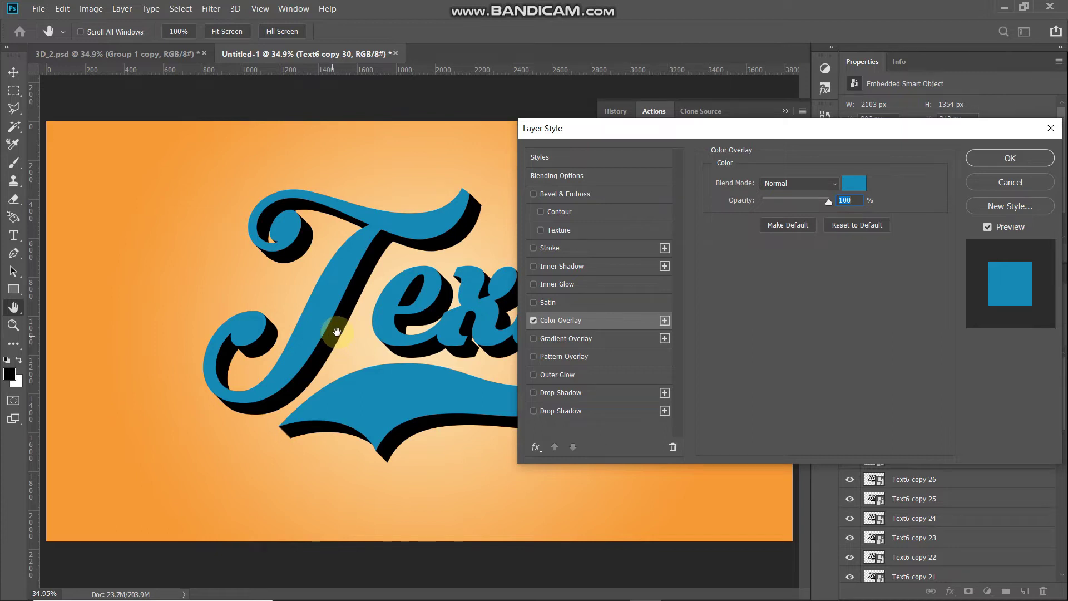
Step: Add a default Bevel & Emboss to Text6 copy 30 (Inner Bevel, Smooth, depth 100%, size 7 px) and apply the layer style
{"action": "left_click", "coordinate": [563, 197]}
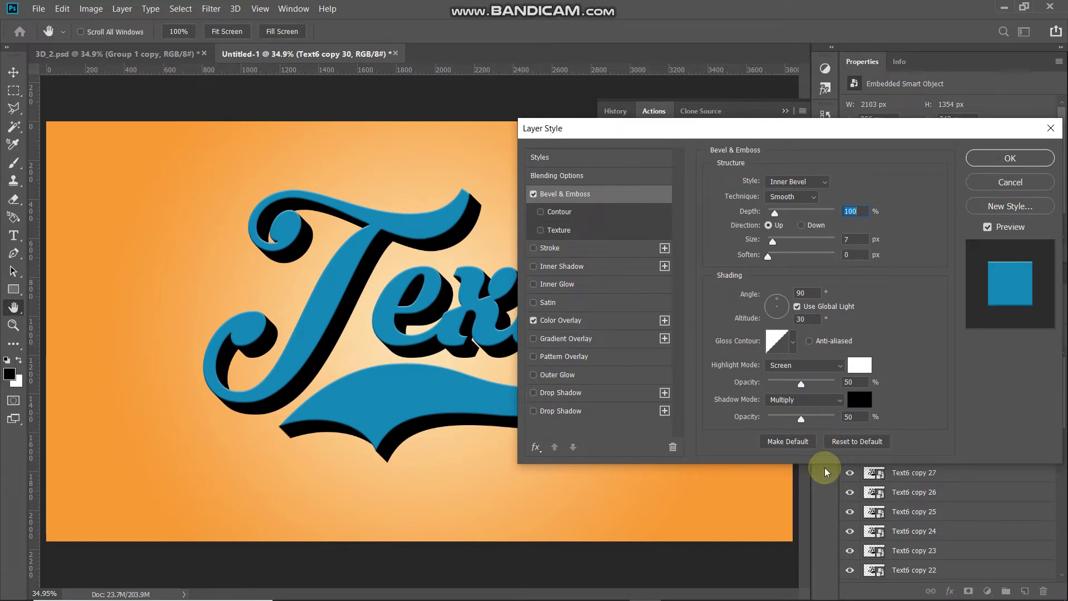
{"action": "left_click", "coordinate": [840, 448]}
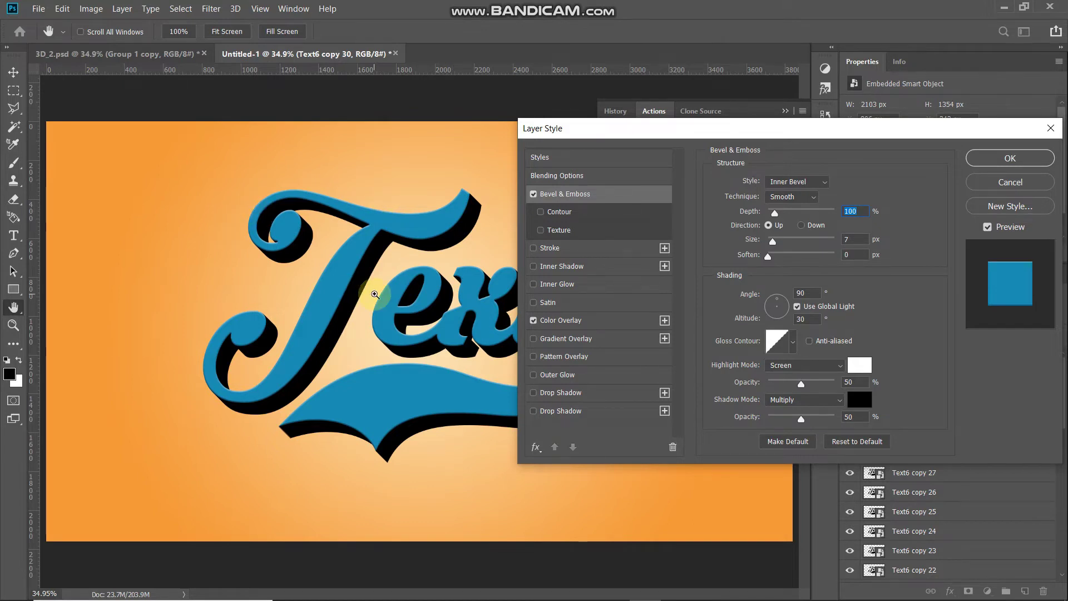
{"action": "left_click", "coordinate": [375, 295], "text": "ctrl"}
{"action": "left_click", "coordinate": [532, 194]}
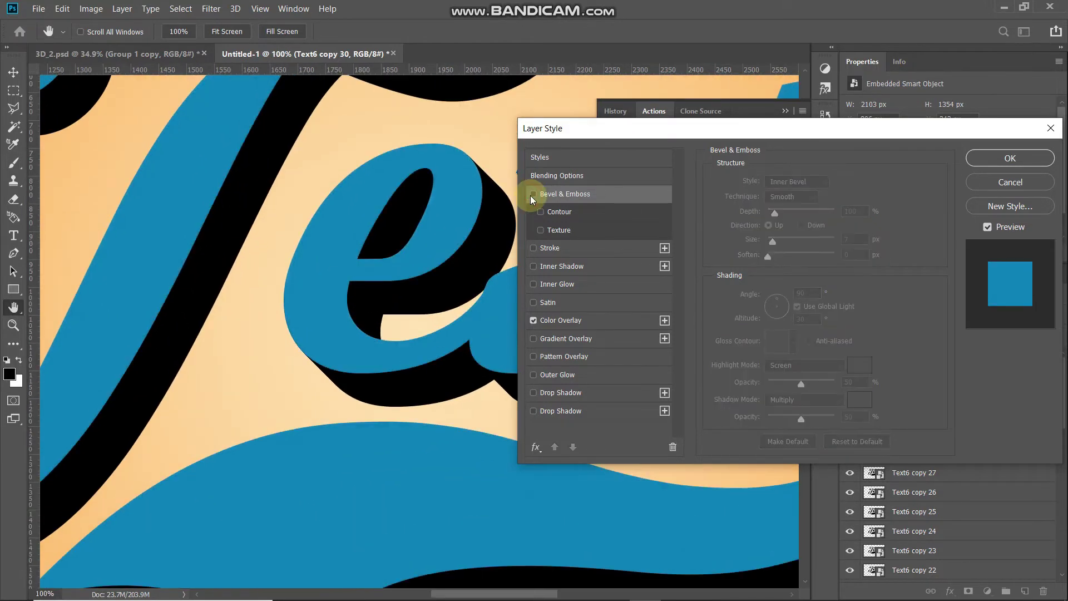
{"action": "left_click", "coordinate": [533, 195]}
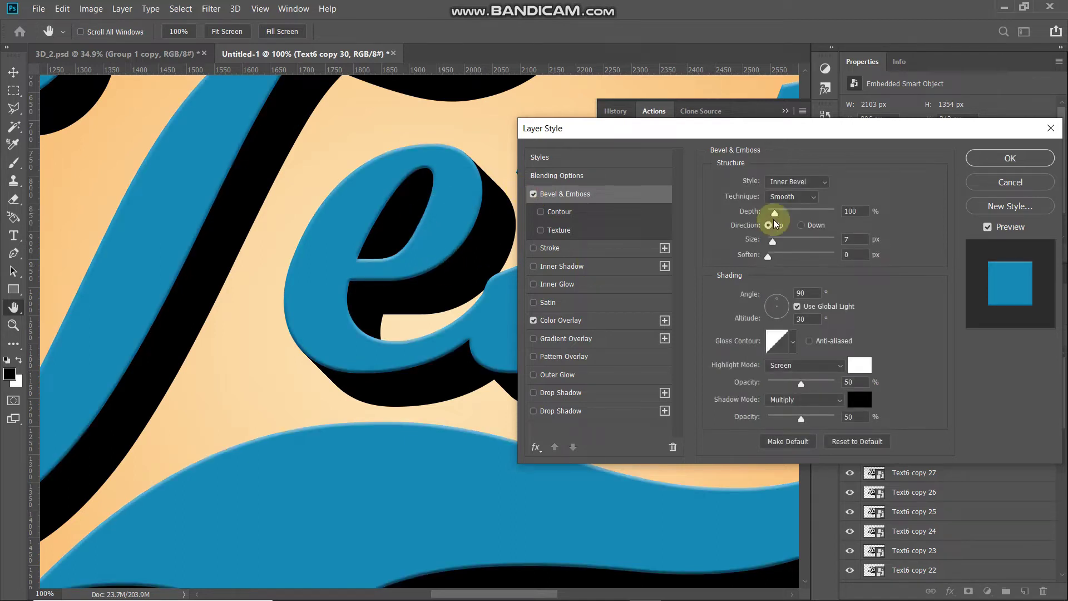
{"action": "left_click", "coordinate": [988, 163]}
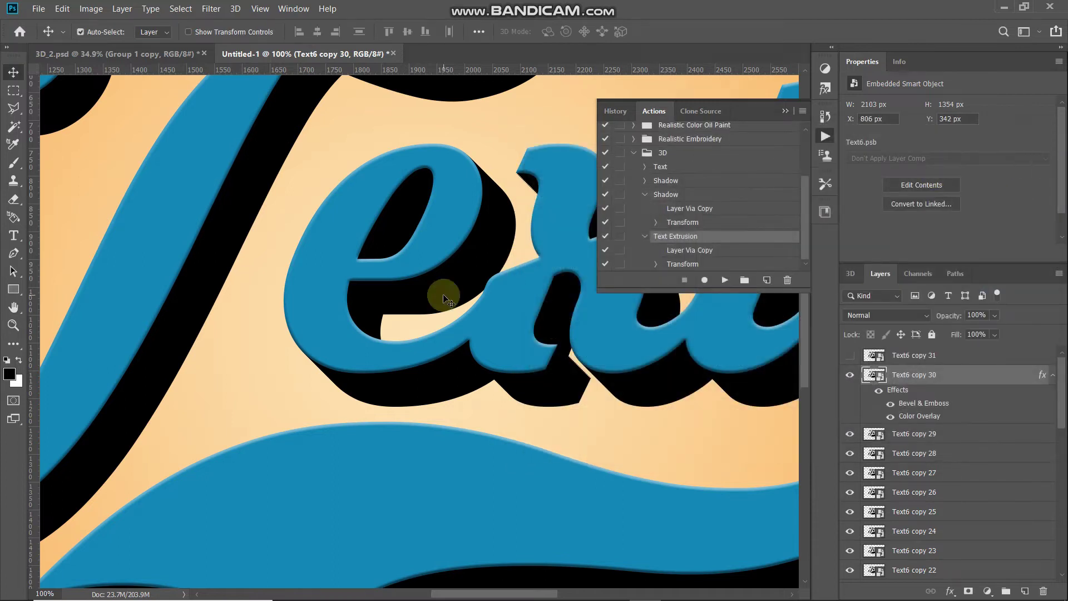
{"action": "key", "text": "ctrl+0"}
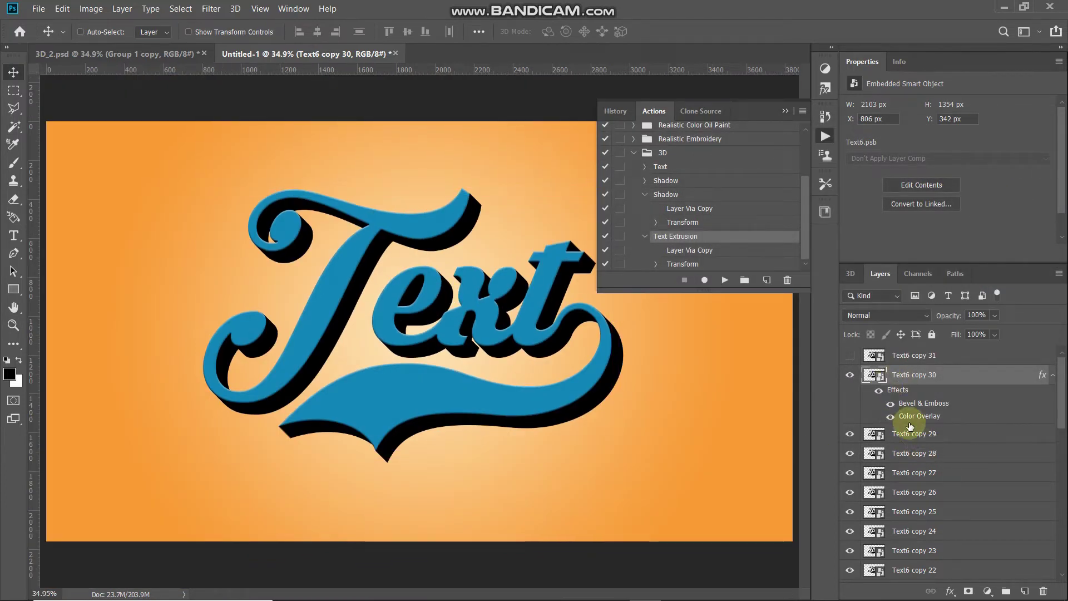
Step: Copy the layer style of Text6 copy 30 and paste it onto all layers from Text6 copy 29 down to Text6 copy
{"action": "right_click", "coordinate": [964, 378]}
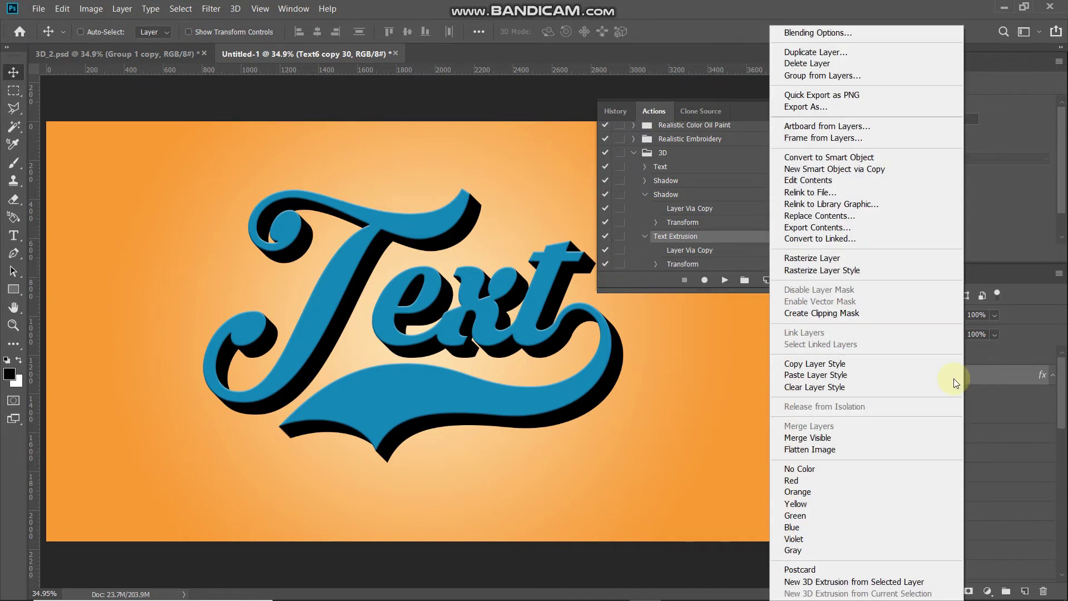
{"action": "left_click", "coordinate": [829, 364]}
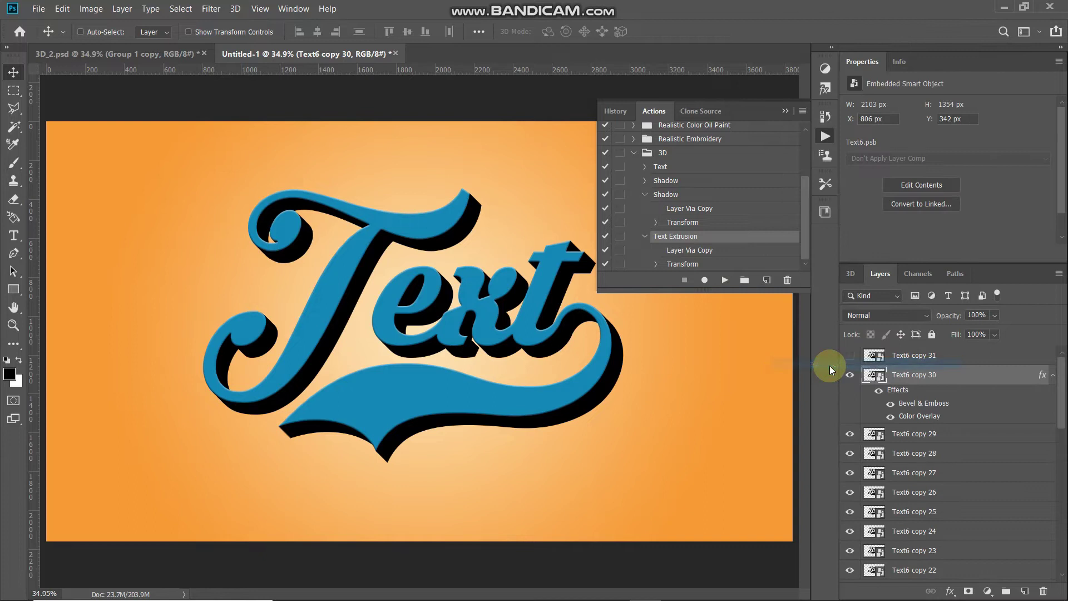
{"action": "left_click", "coordinate": [964, 435]}
{"action": "scroll", "coordinate": [908, 495], "scroll_direction": "down", "scroll_amount": 8}
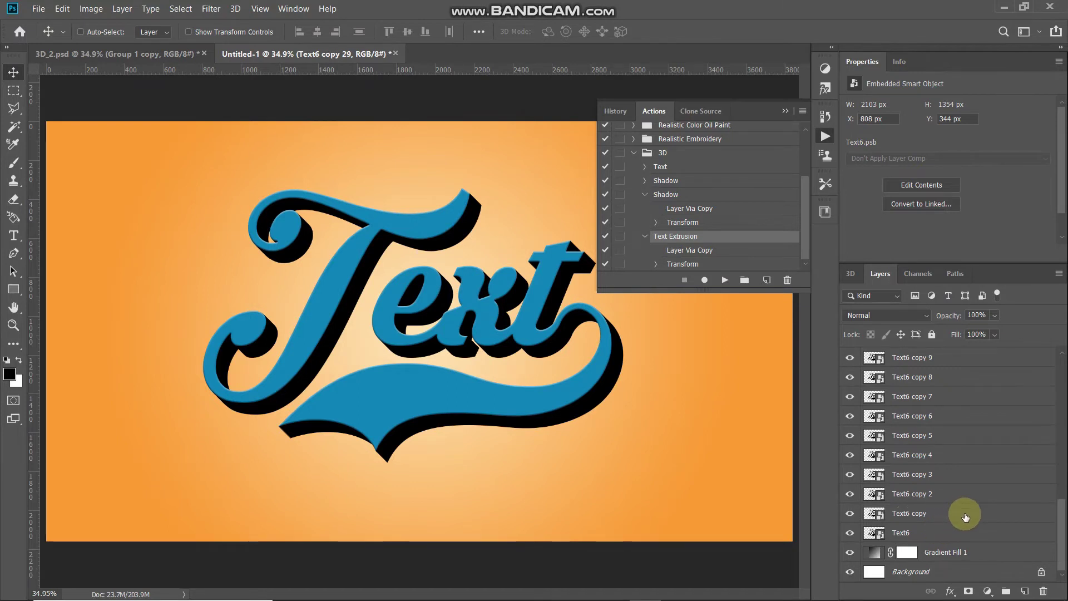
{"action": "left_click", "coordinate": [964, 516], "text": "shift"}
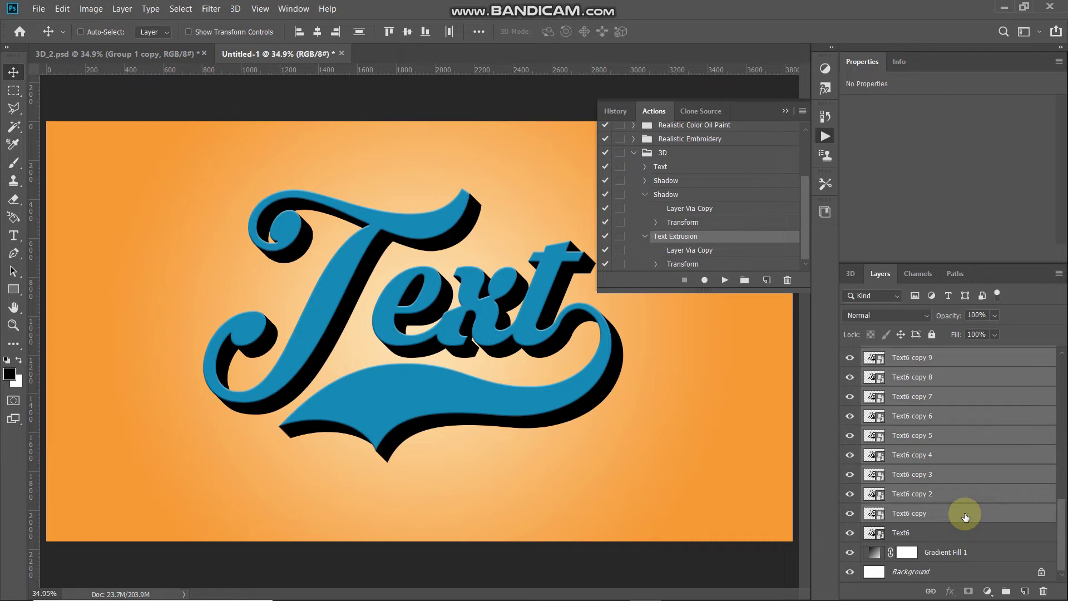
{"action": "right_click", "coordinate": [990, 432]}
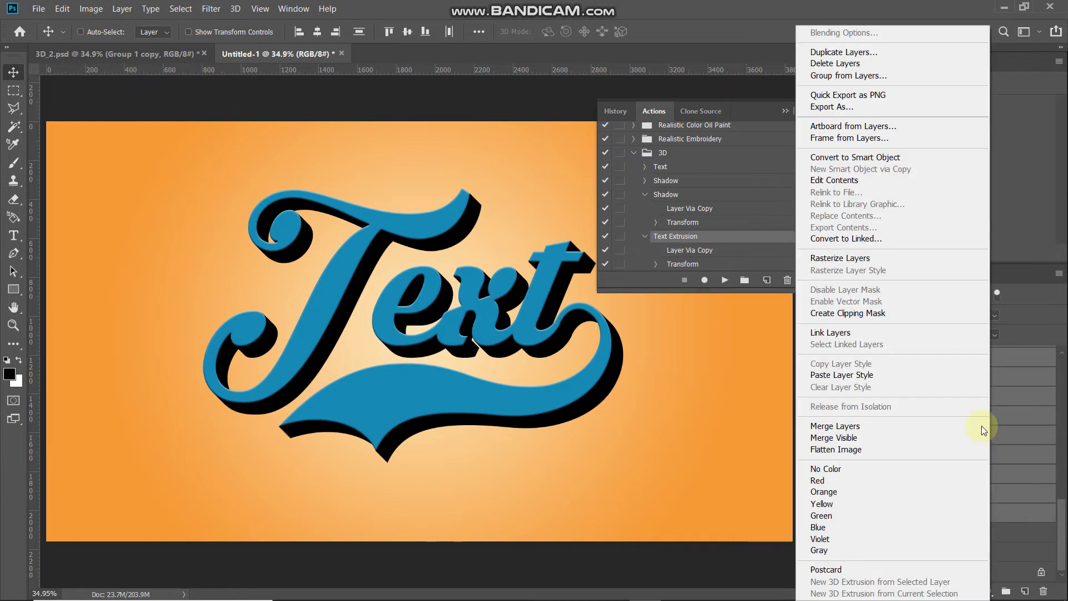
{"action": "left_click", "coordinate": [854, 378]}
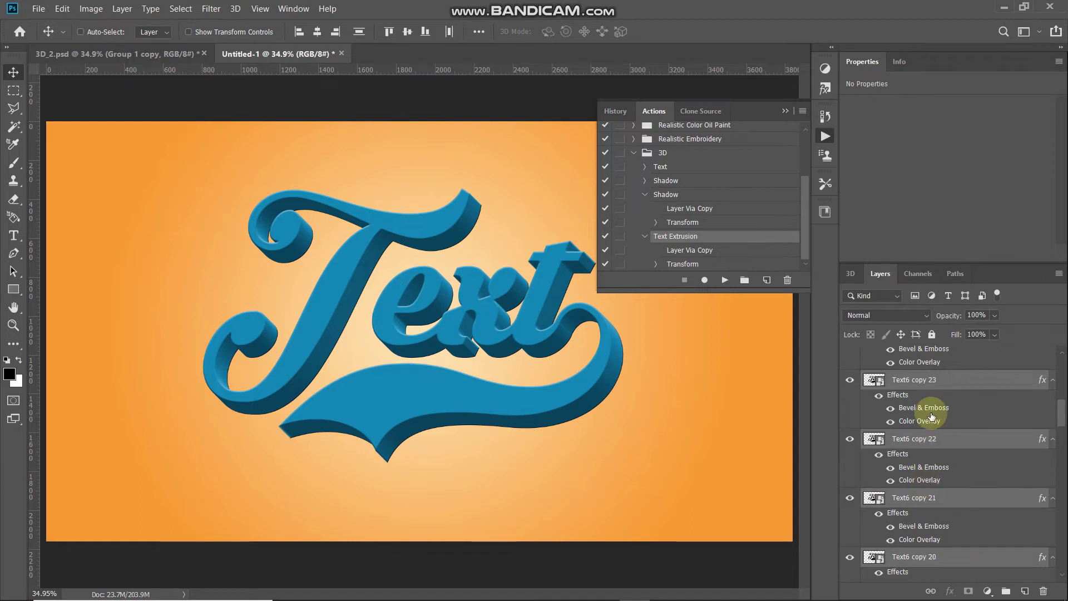
Step: Show the Text6 copy 31 layer and add a Gradient Overlay to it
{"action": "scroll", "coordinate": [931, 416], "scroll_direction": "up", "scroll_amount": 7}
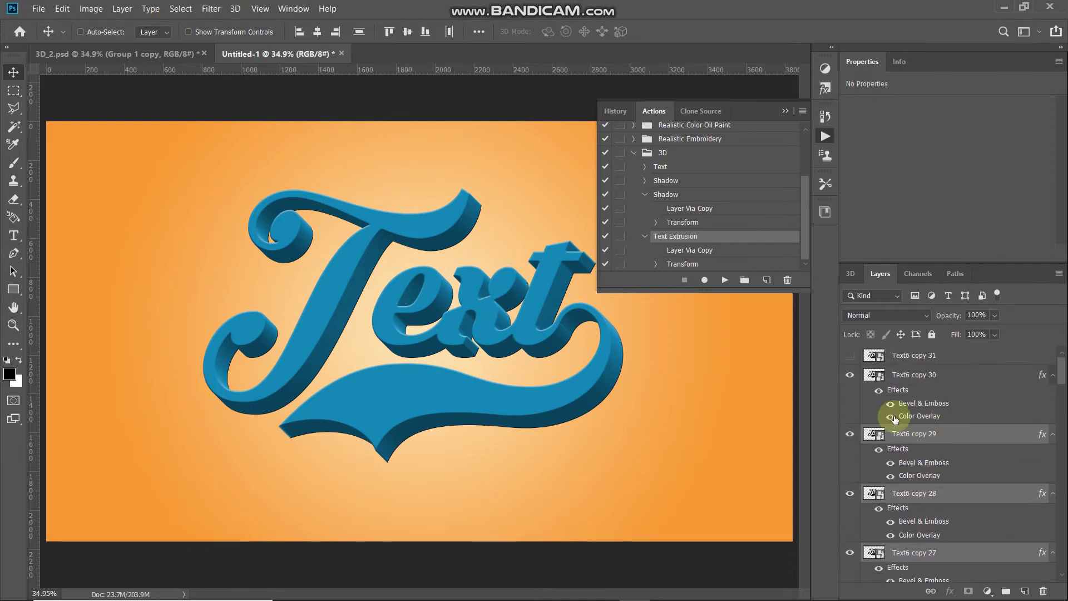
{"action": "left_click", "coordinate": [949, 356]}
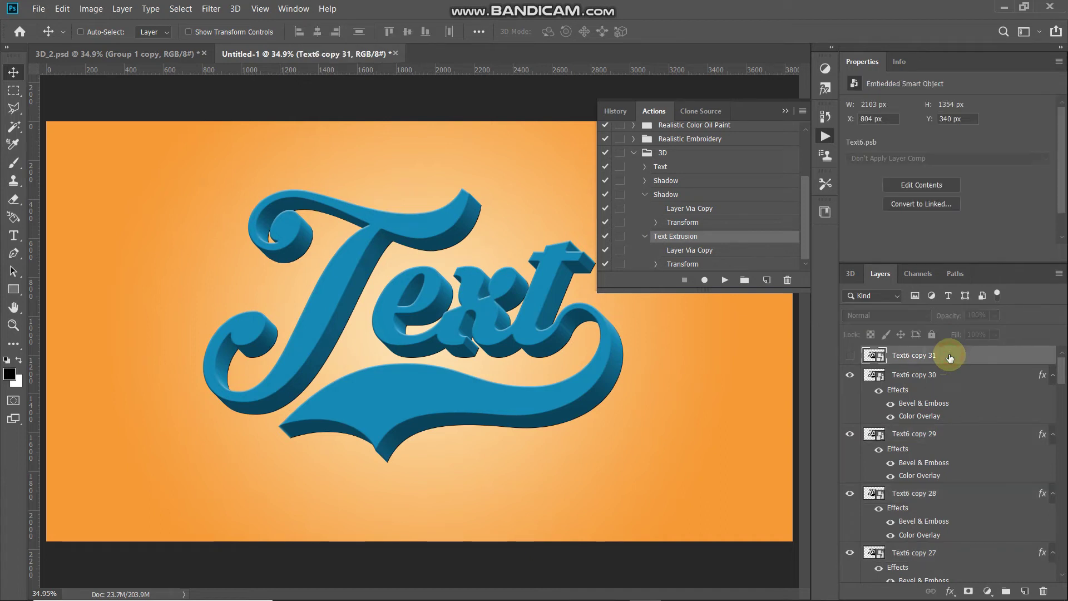
{"action": "left_click", "coordinate": [848, 356]}
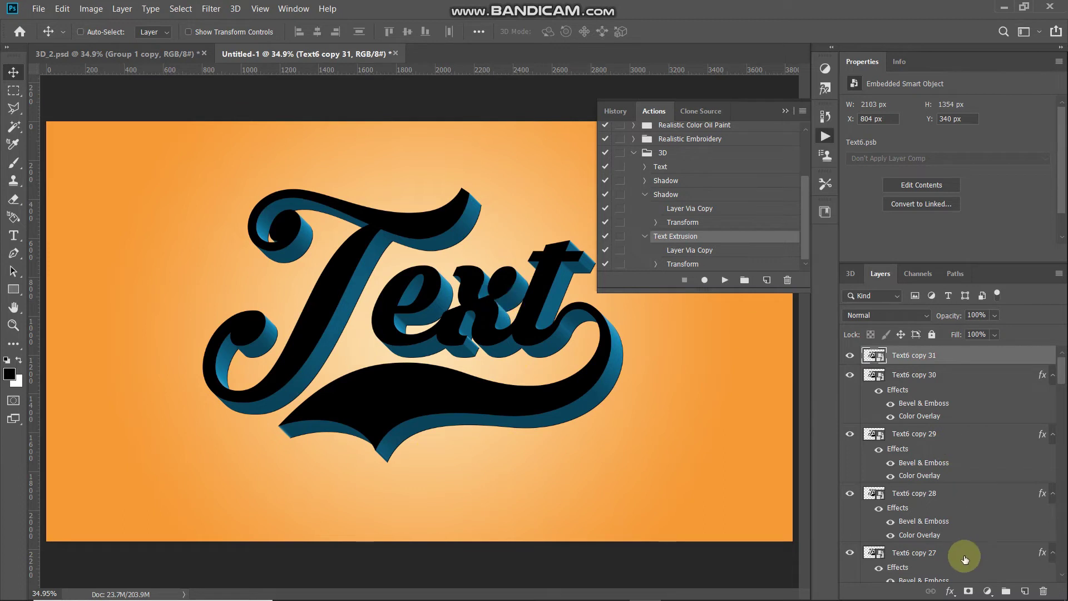
{"action": "left_click", "coordinate": [951, 591]}
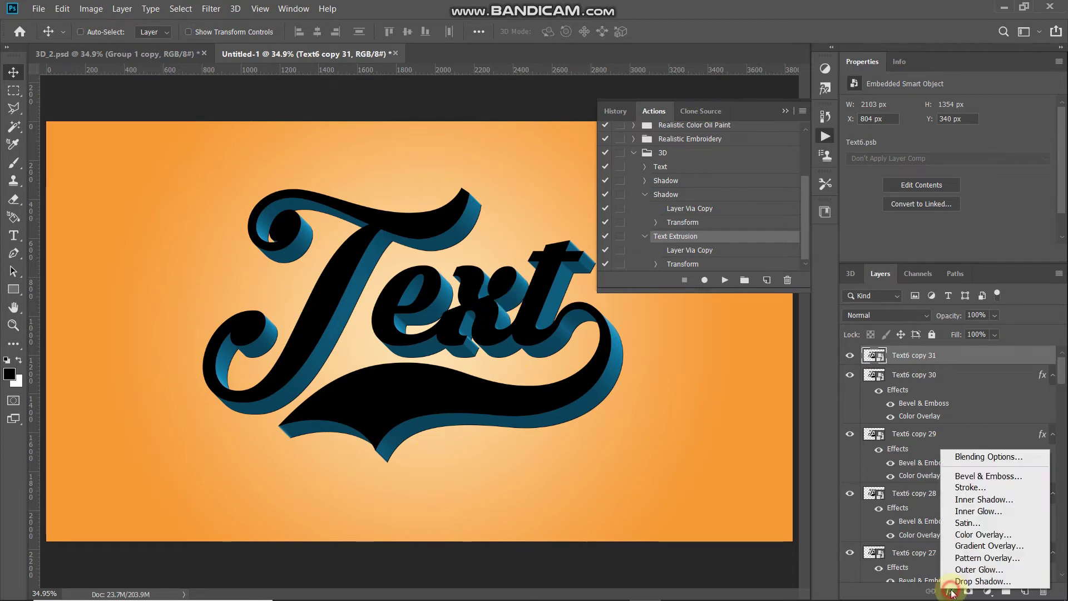
{"action": "left_click", "coordinate": [955, 548]}
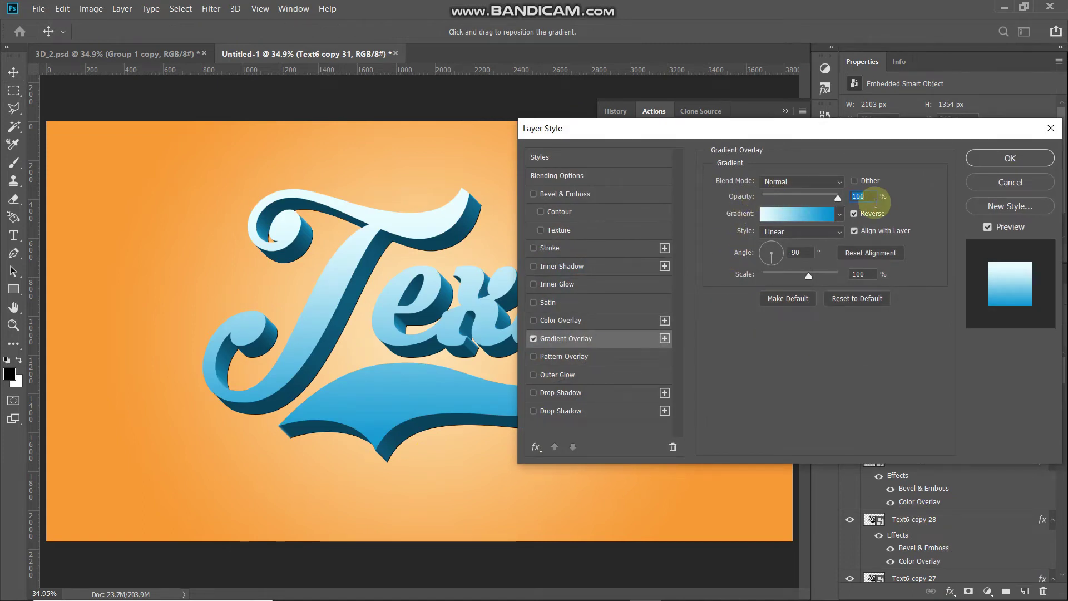
Step: Base the overlay gradient on the Black, White preset and set its black stop to 0091d2
{"action": "left_click", "coordinate": [770, 214]}
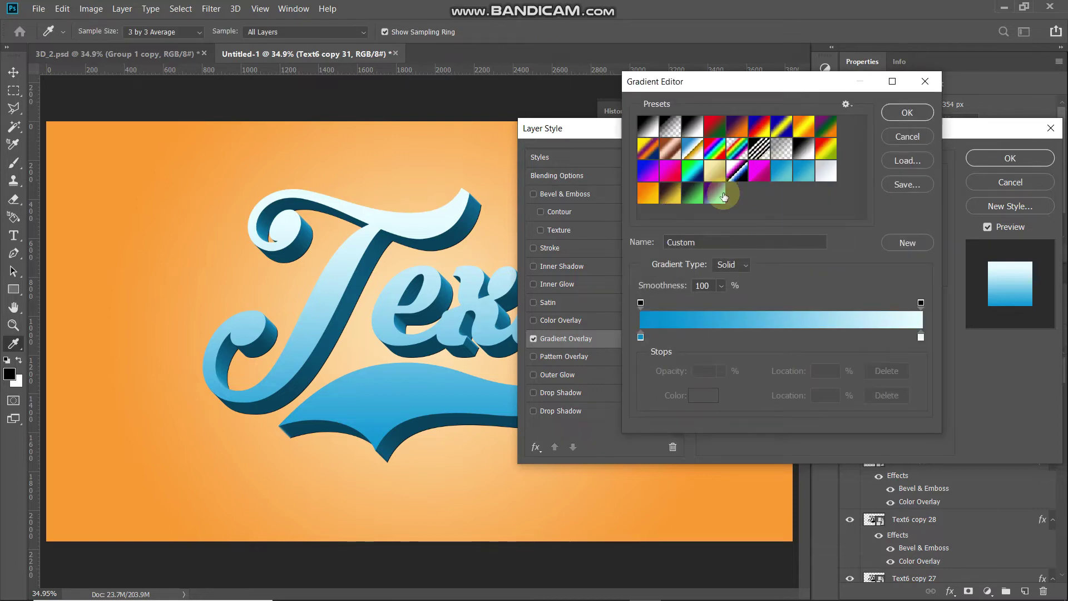
{"action": "left_click", "coordinate": [692, 128]}
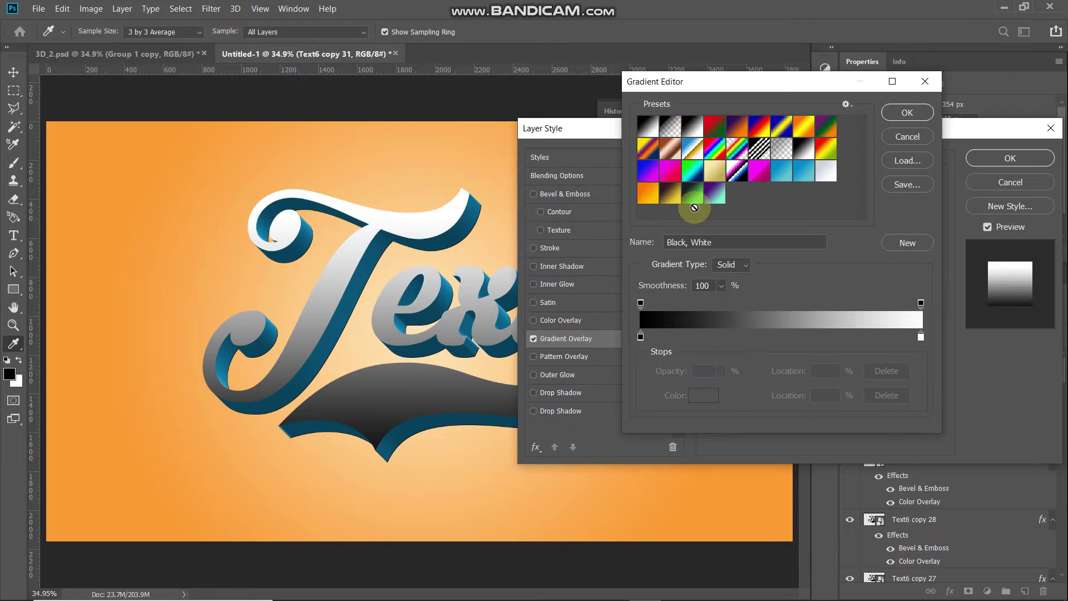
{"action": "double_click", "coordinate": [641, 337]}
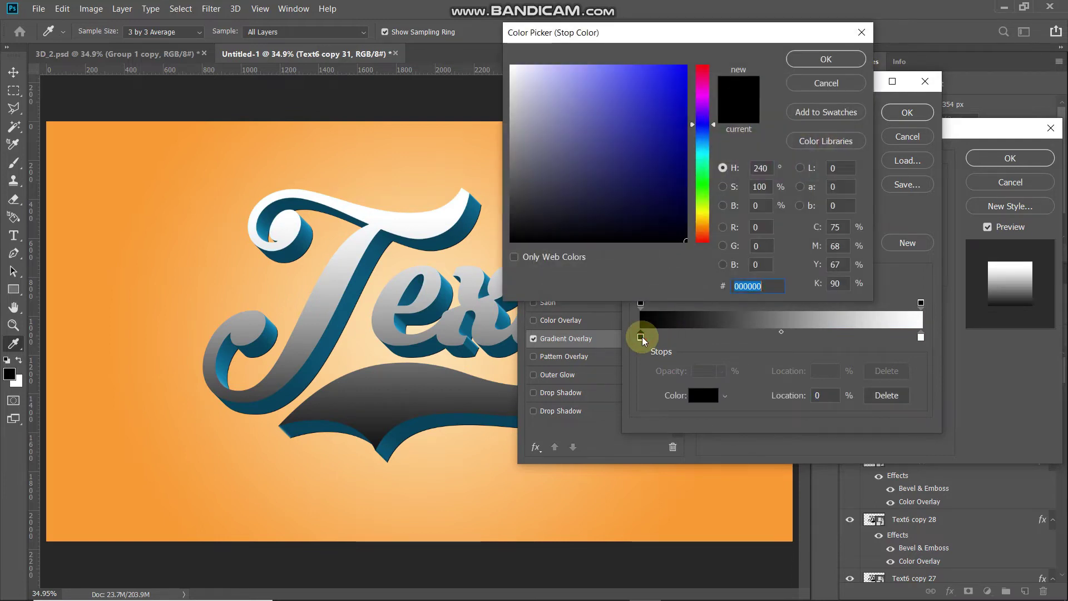
{"action": "type", "text": "0091d2"}
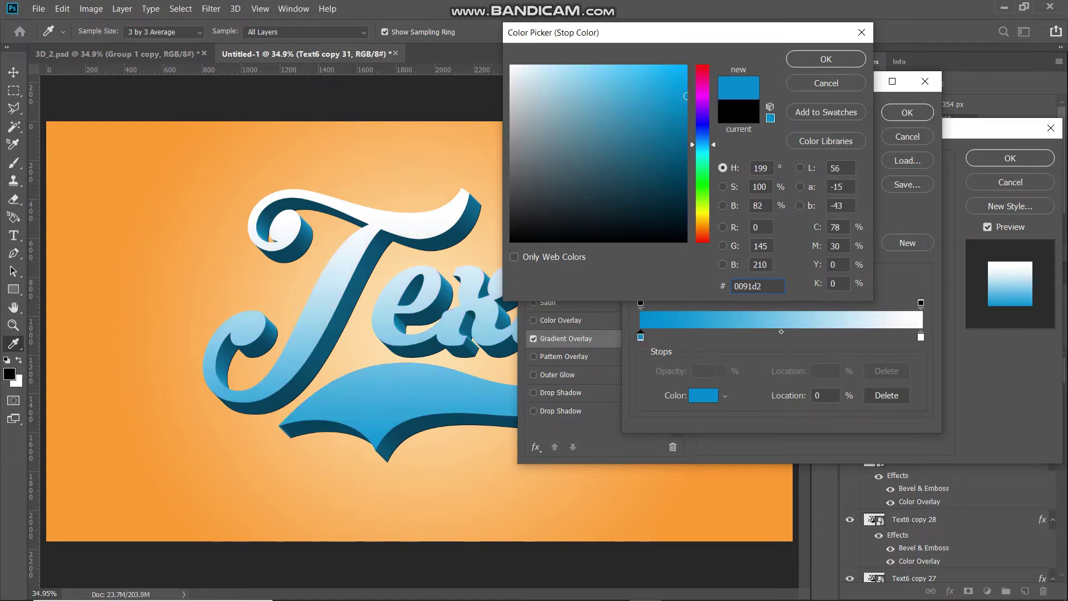
{"action": "left_click", "coordinate": [813, 68]}
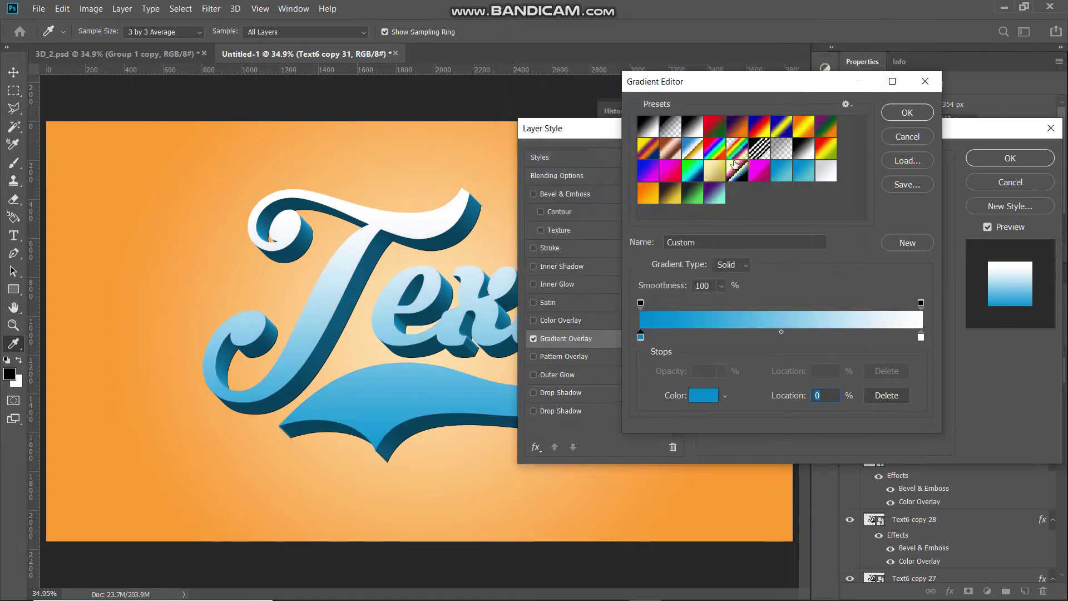
Step: Set the gradient's white end stop to e8fdff and accept the gradient
{"action": "double_click", "coordinate": [921, 337]}
{"action": "type", "text": "e"}
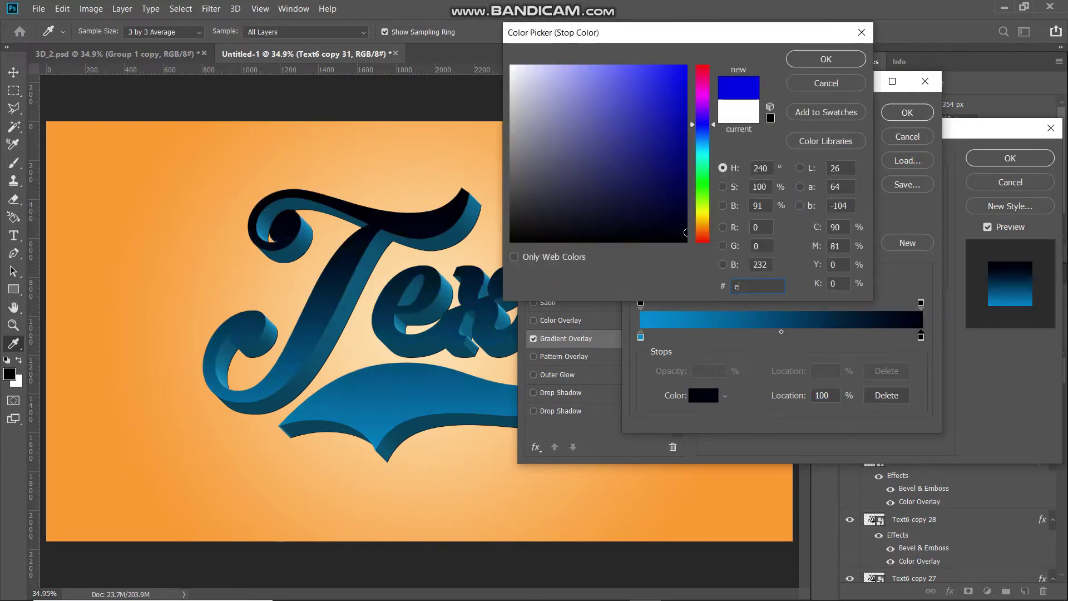
{"action": "type", "text": "8fdff"}
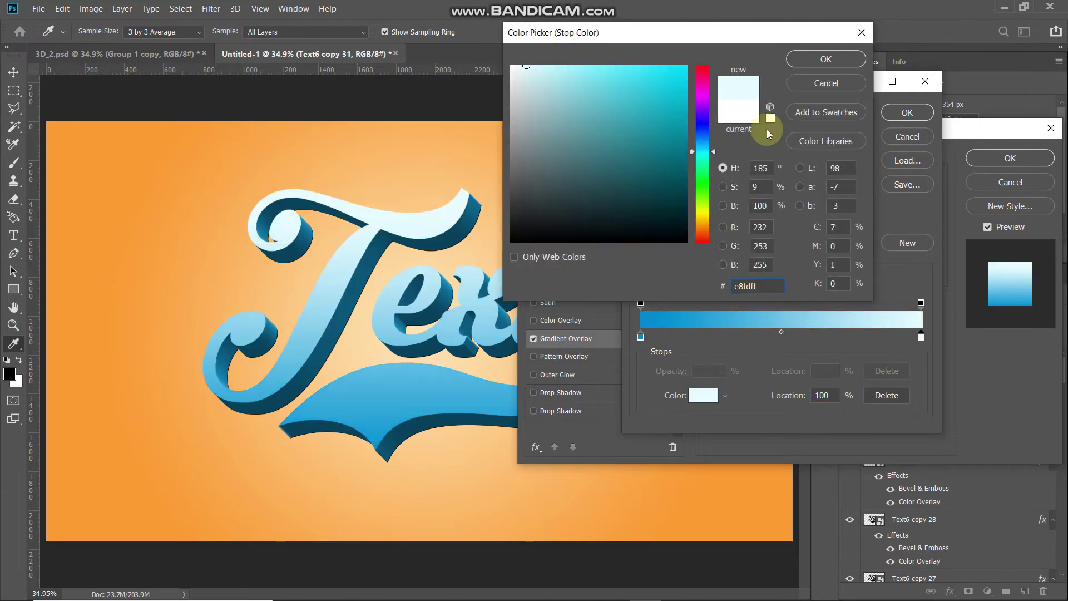
{"action": "left_click", "coordinate": [826, 59]}
{"action": "left_click", "coordinate": [902, 112]}
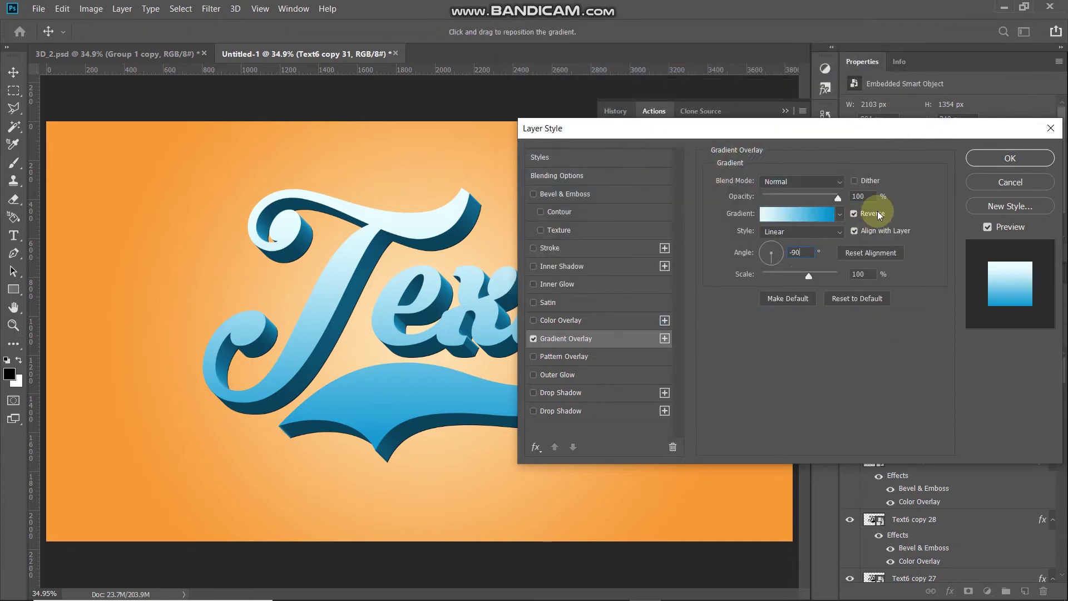
Step: Use the Linear style for the reversed gradient overlay, with an angle of -90° and a scale of 100%
{"action": "left_click", "coordinate": [796, 230]}
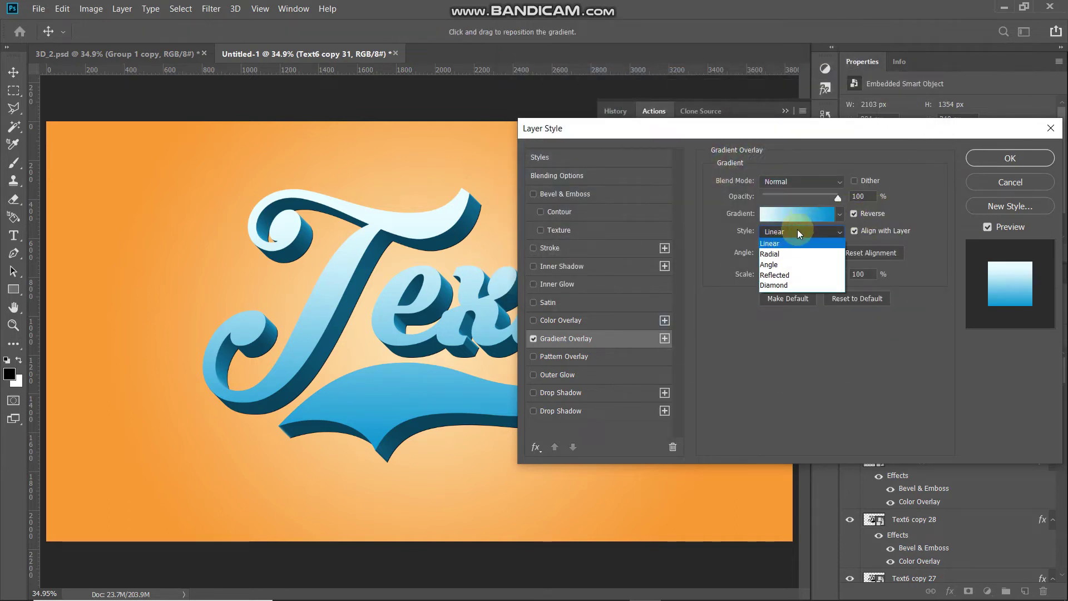
{"action": "left_click", "coordinate": [790, 245]}
{"action": "left_click", "coordinate": [805, 252]}
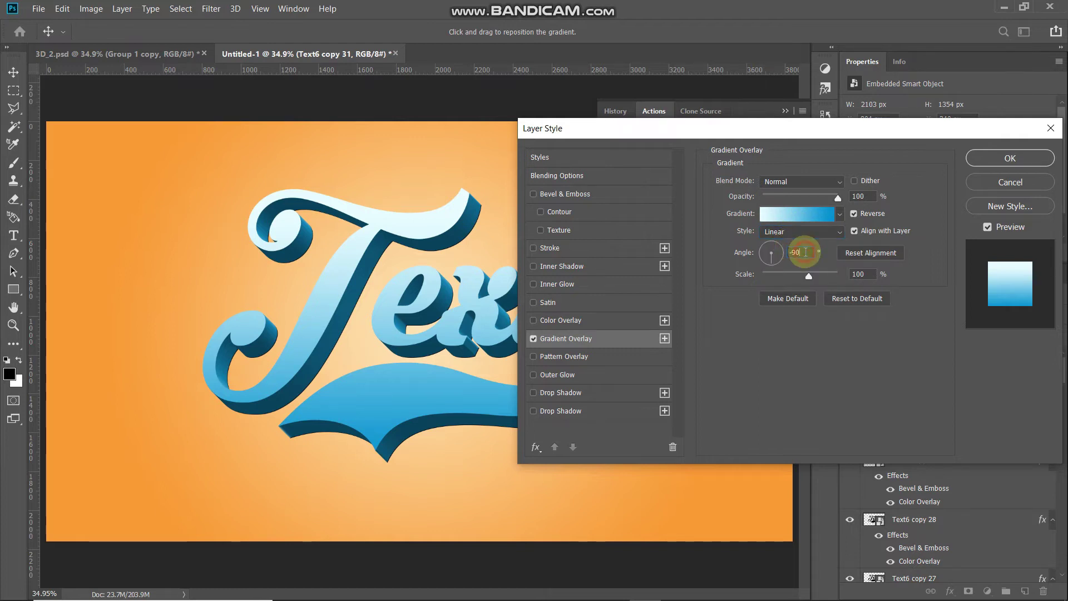
{"action": "left_click", "coordinate": [873, 274]}
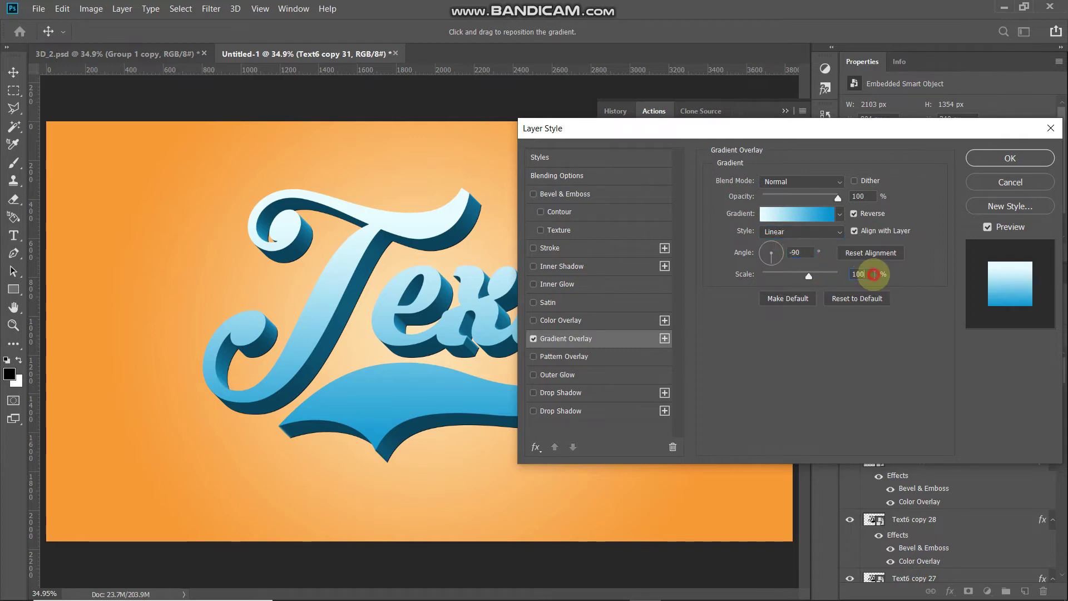
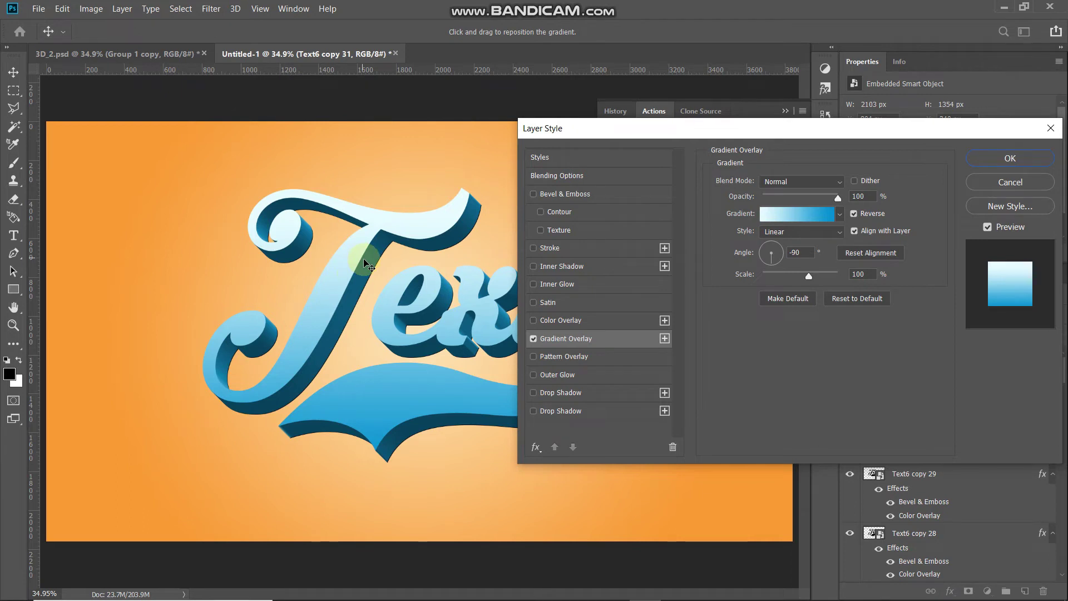
Step: Add a Drop Shadow to Text6 copy 31 with Overlay blend mode, black color and 50% opacity
{"action": "left_click", "coordinate": [576, 393]}
{"action": "left_click", "coordinate": [804, 182]}
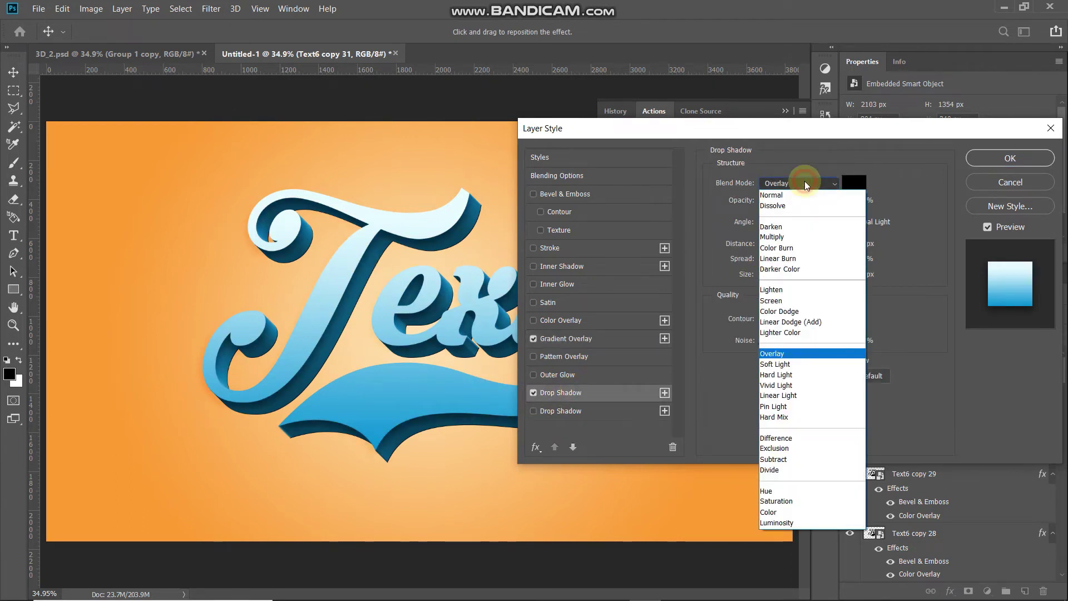
{"action": "left_click", "coordinate": [801, 353]}
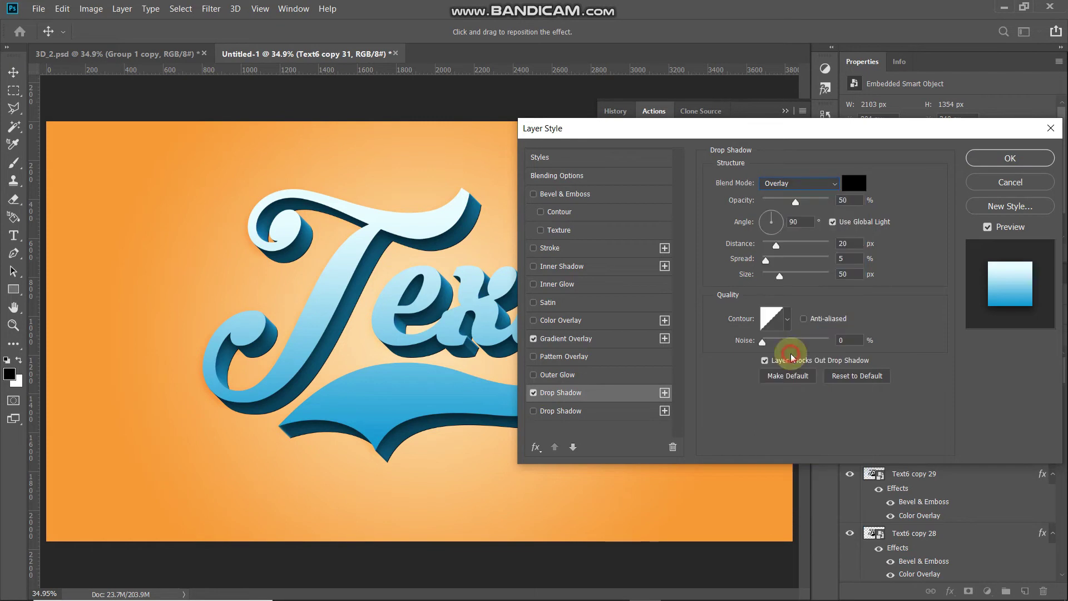
{"action": "left_click", "coordinate": [856, 183]}
{"action": "left_click", "coordinate": [818, 59]}
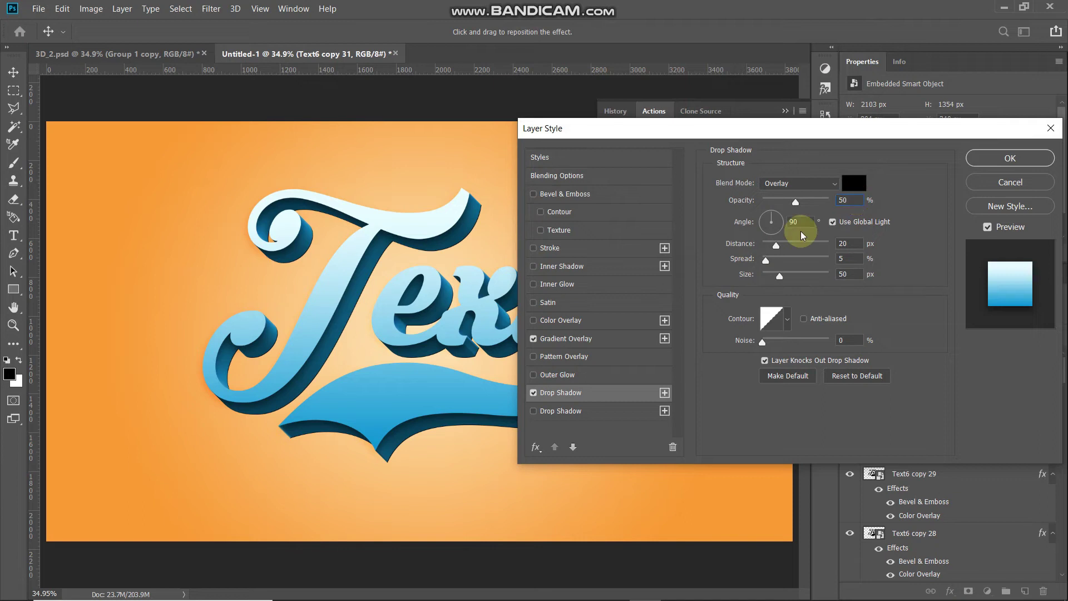
Step: Set the drop shadow to angle 135°, distance 20 px, spread 5% and size 50 px, and compare the text with and without it
{"action": "key", "text": "BackSpace"}
{"action": "key", "text": "BackSpace"}
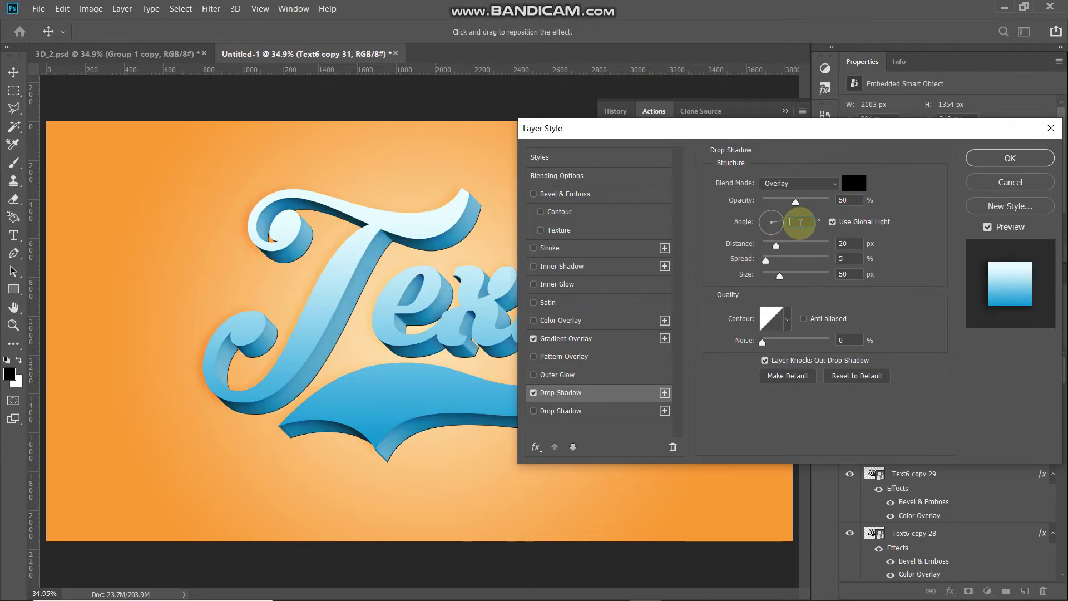
{"action": "type", "text": "135"}
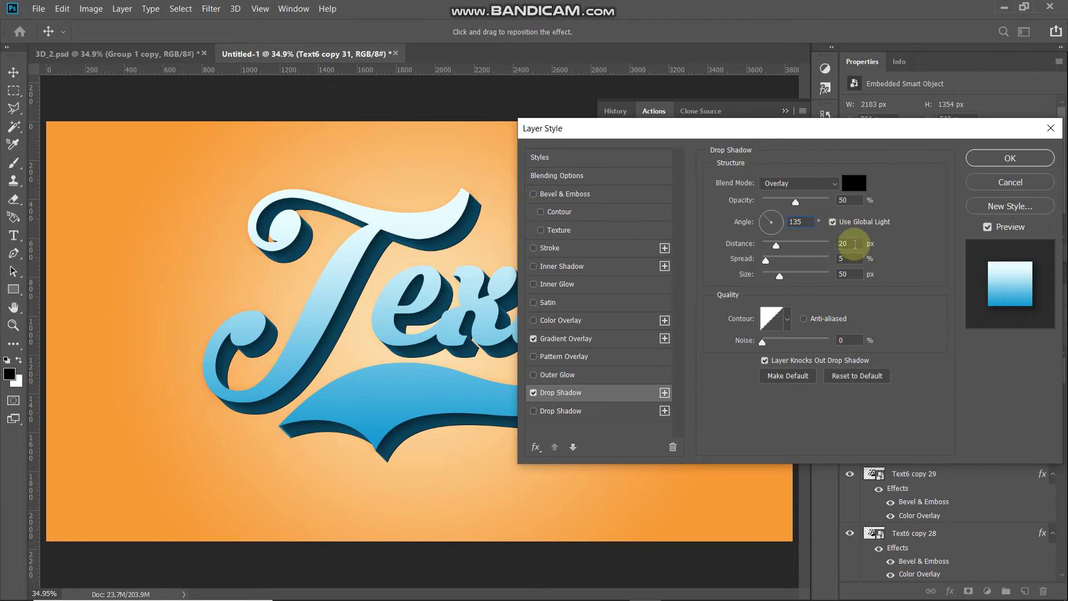
{"action": "left_click", "coordinate": [845, 258]}
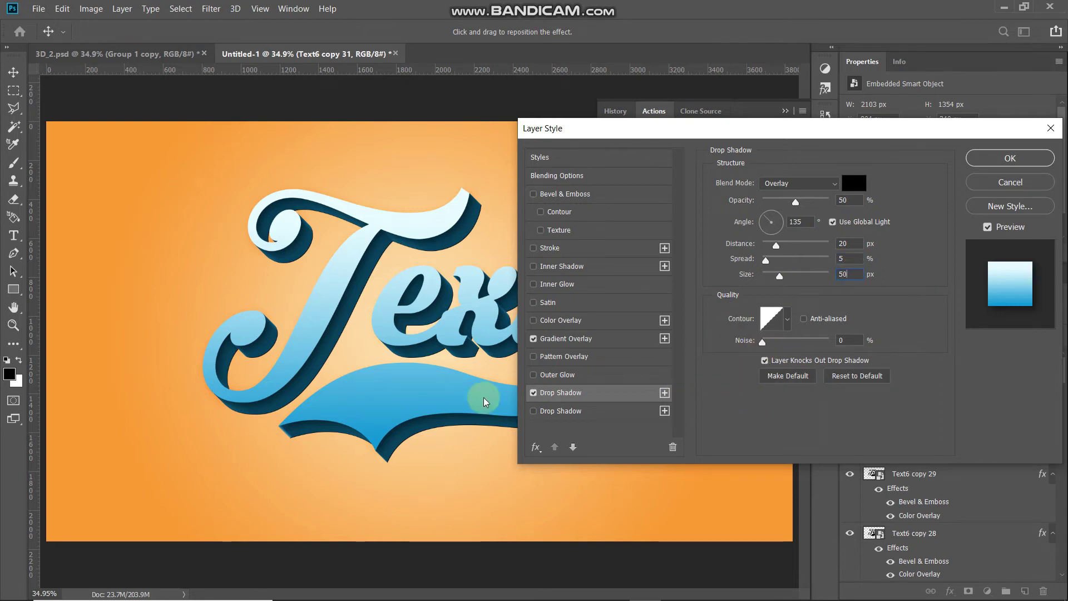
{"action": "left_click", "coordinate": [533, 393]}
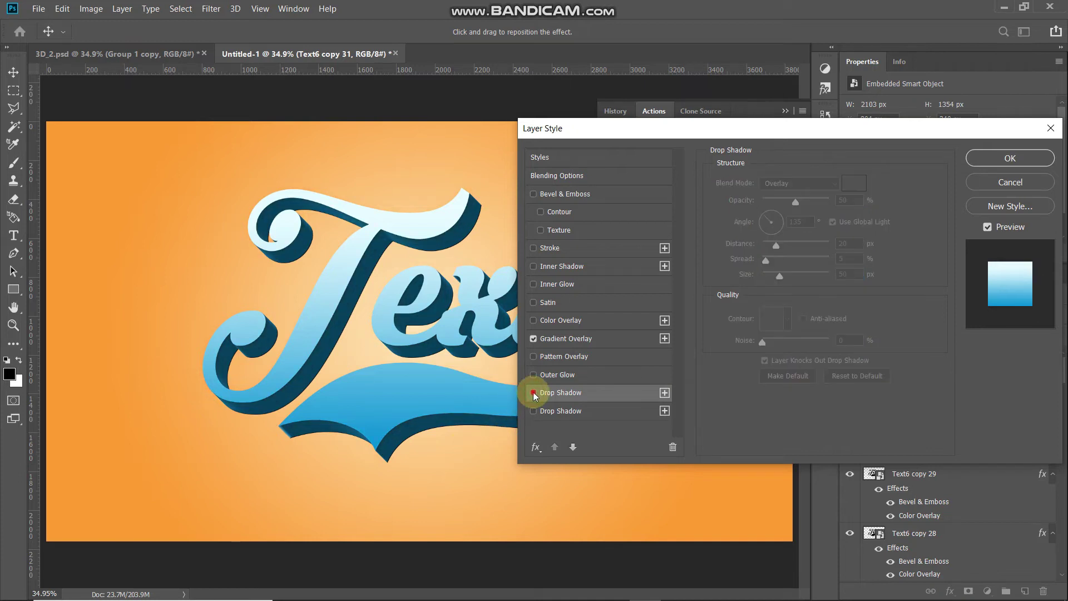
{"action": "left_click", "coordinate": [533, 393]}
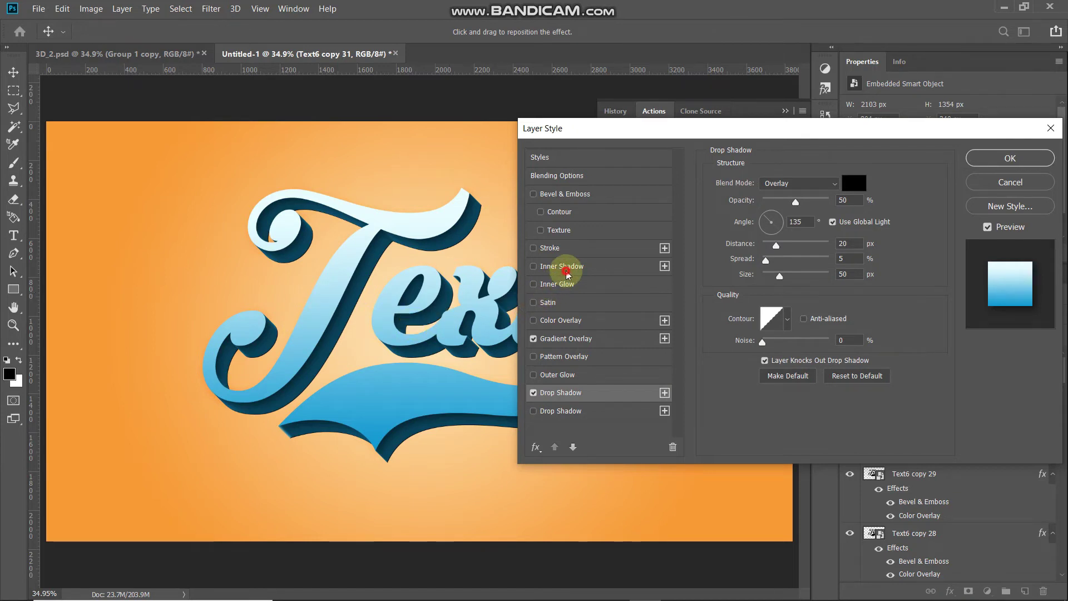
Step: Add an Inner Shadow to Text6 copy 31 with Multiply blend mode and color 66b2b9
{"action": "left_click", "coordinate": [567, 273]}
{"action": "left_click", "coordinate": [801, 184]}
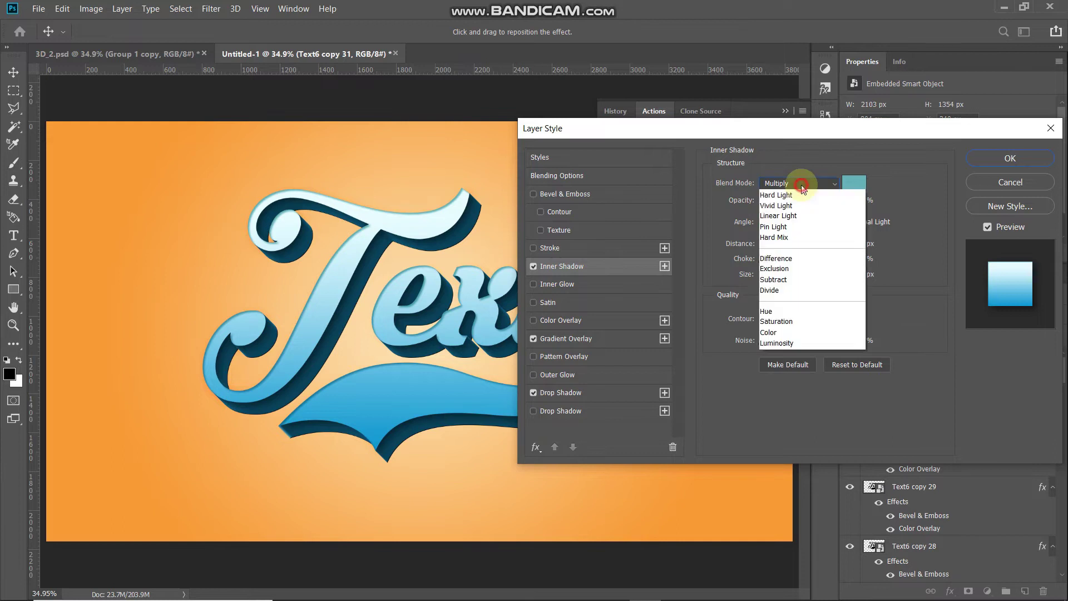
{"action": "left_click", "coordinate": [887, 185]}
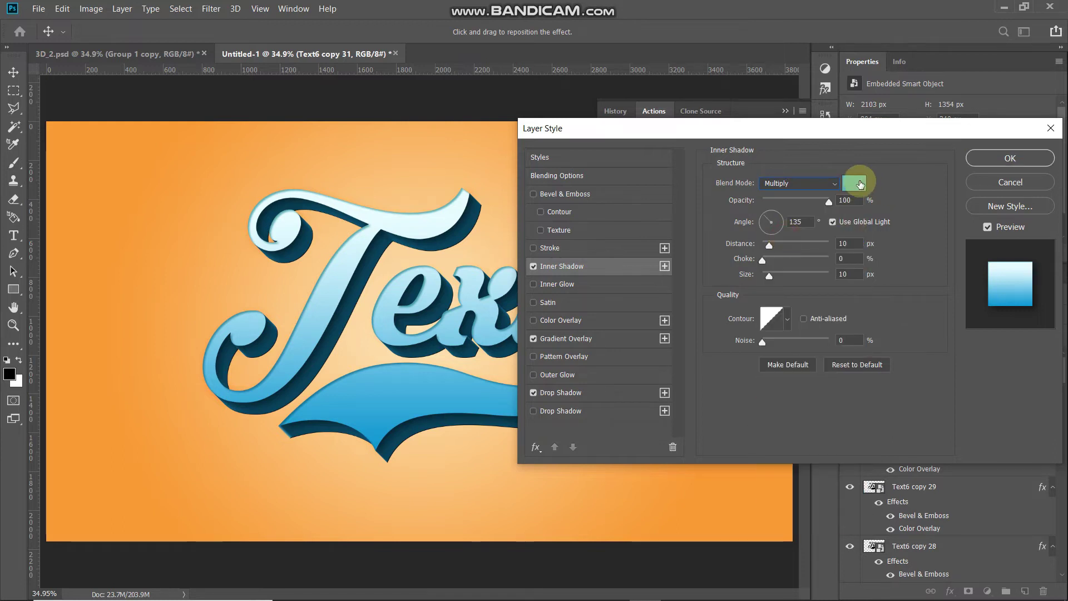
{"action": "left_click", "coordinate": [859, 181]}
{"action": "left_click", "coordinate": [775, 288]}
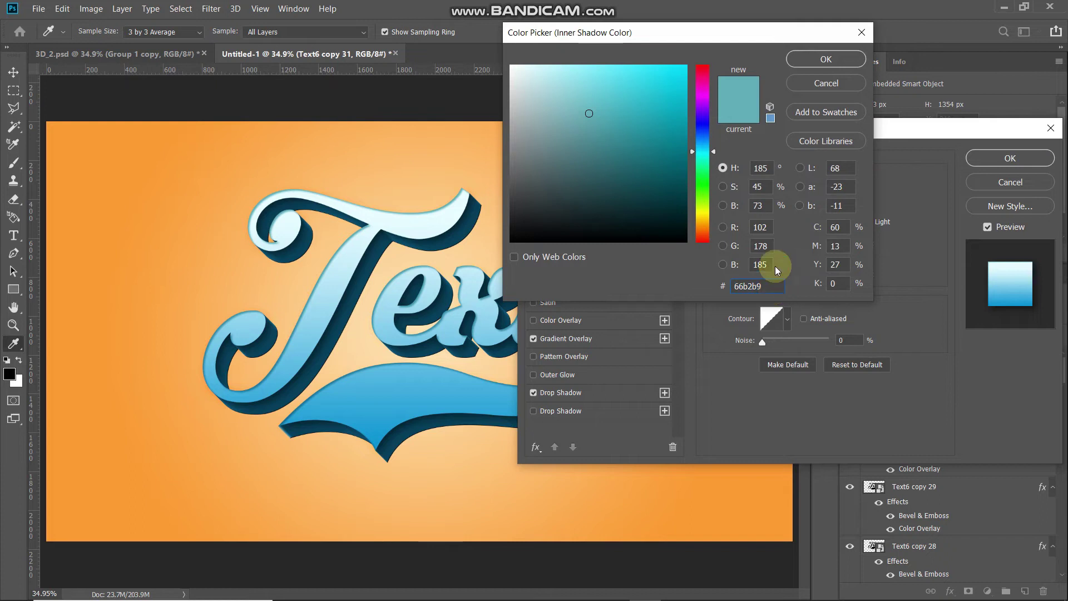
{"action": "left_click", "coordinate": [805, 57]}
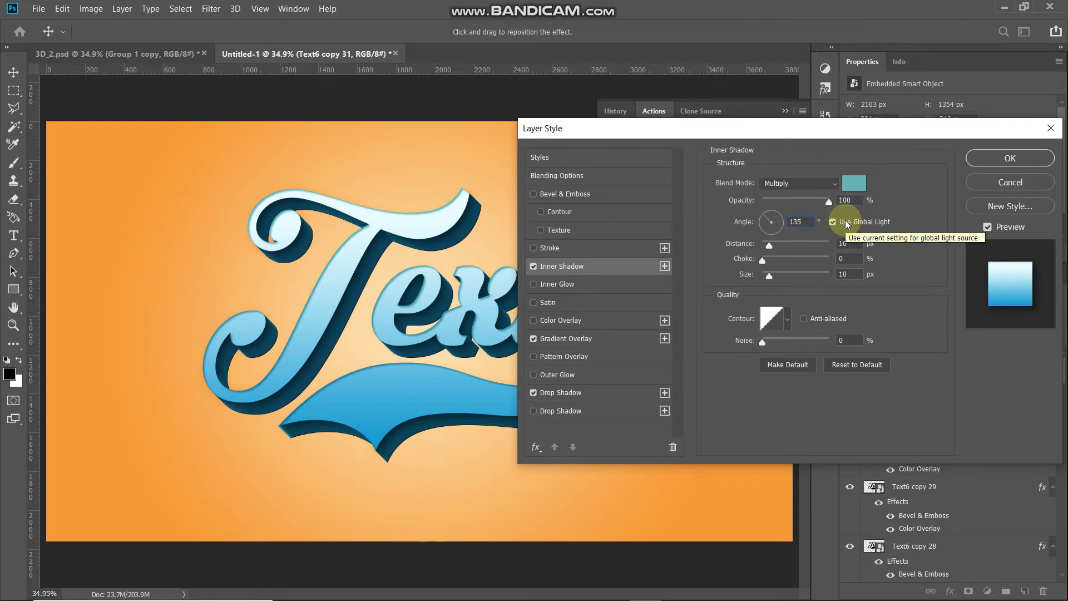
Step: Set the inner shadow to distance 10 px, choke 0% and size 10 px, and compare the text with and without it
{"action": "left_click", "coordinate": [851, 243]}
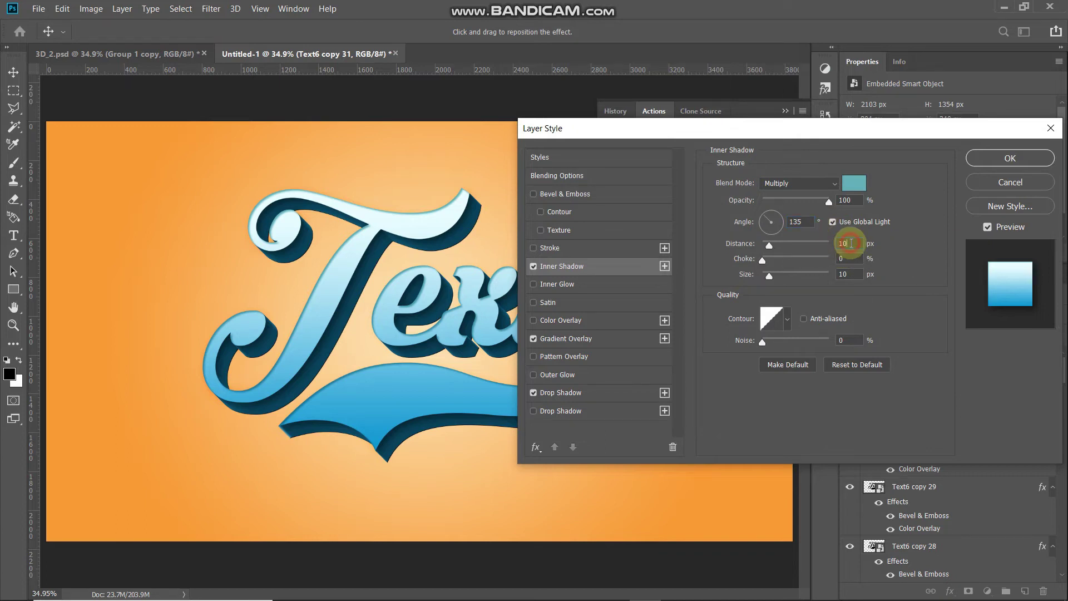
{"action": "left_click", "coordinate": [849, 262]}
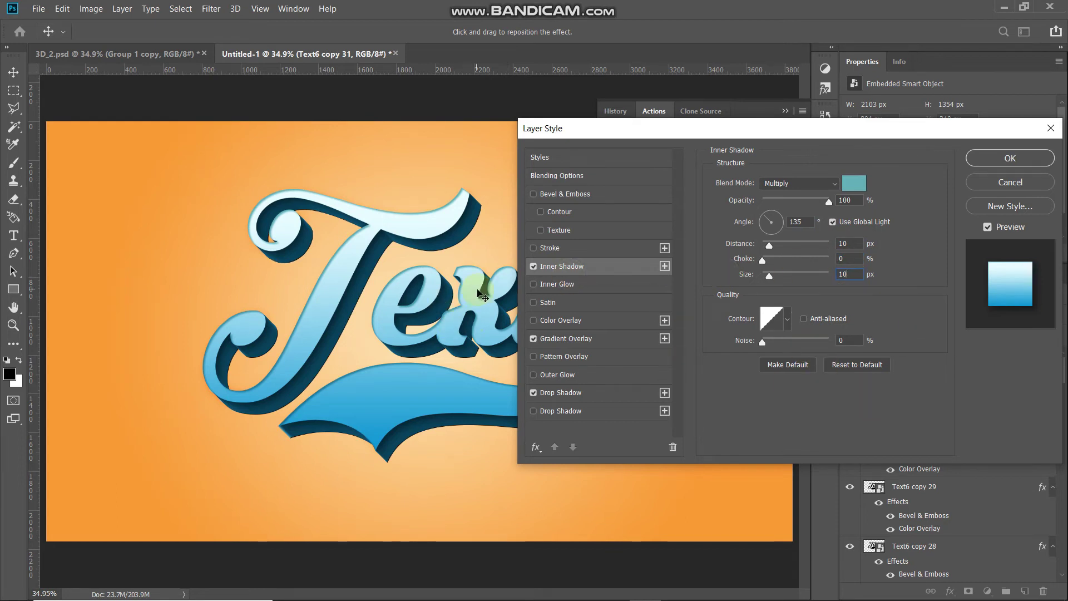
{"action": "left_click", "coordinate": [532, 266]}
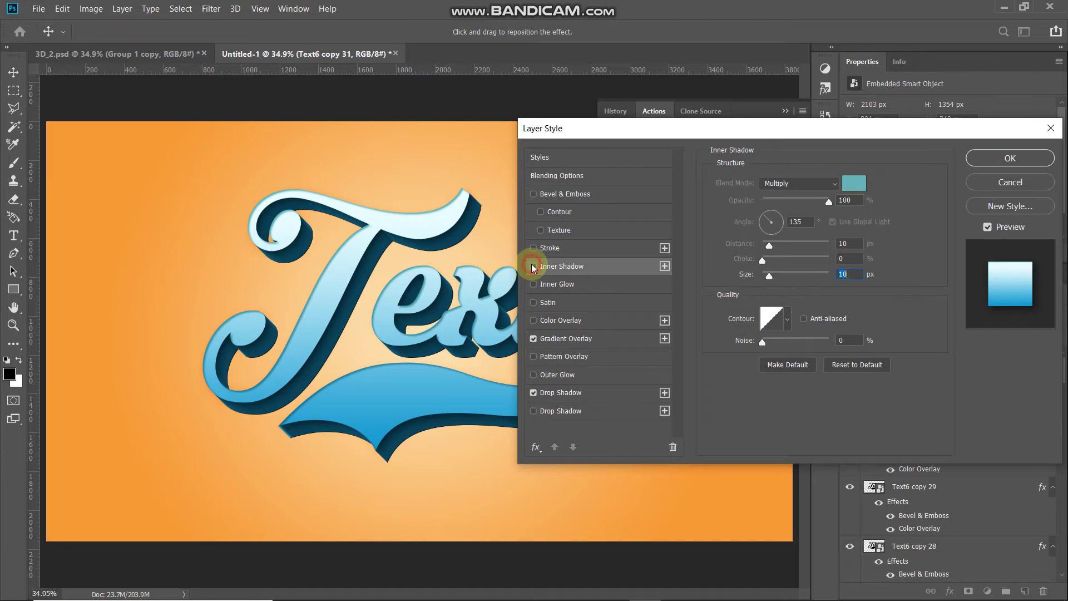
{"action": "left_click", "coordinate": [533, 267]}
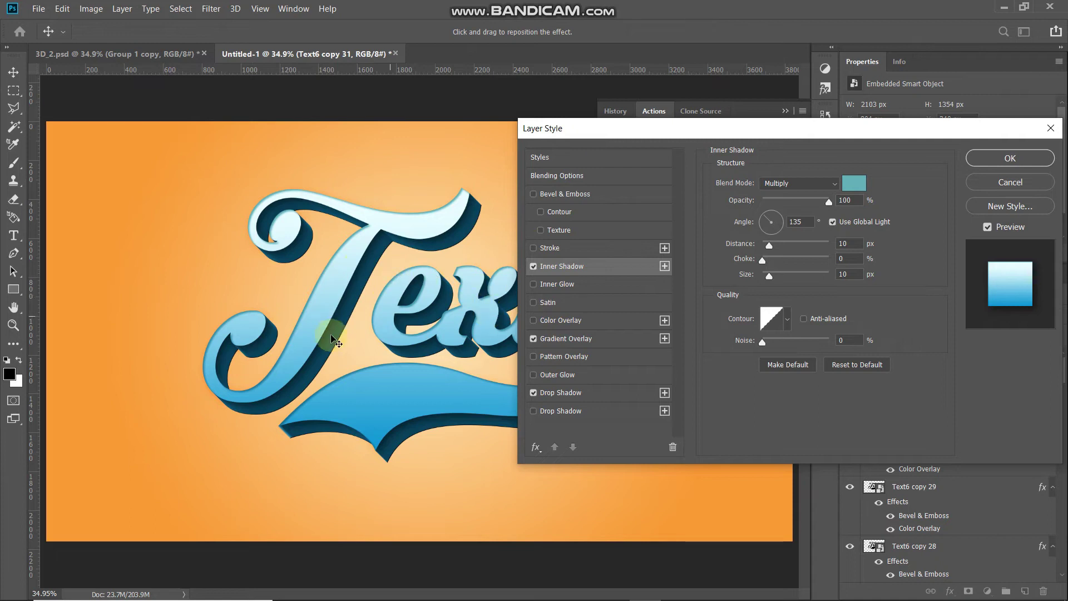
Step: Add a 3 px Outside Stroke to Text6 copy 31 with Normal blend mode, 100% opacity and solid color cef1fa
{"action": "left_click", "coordinate": [563, 248]}
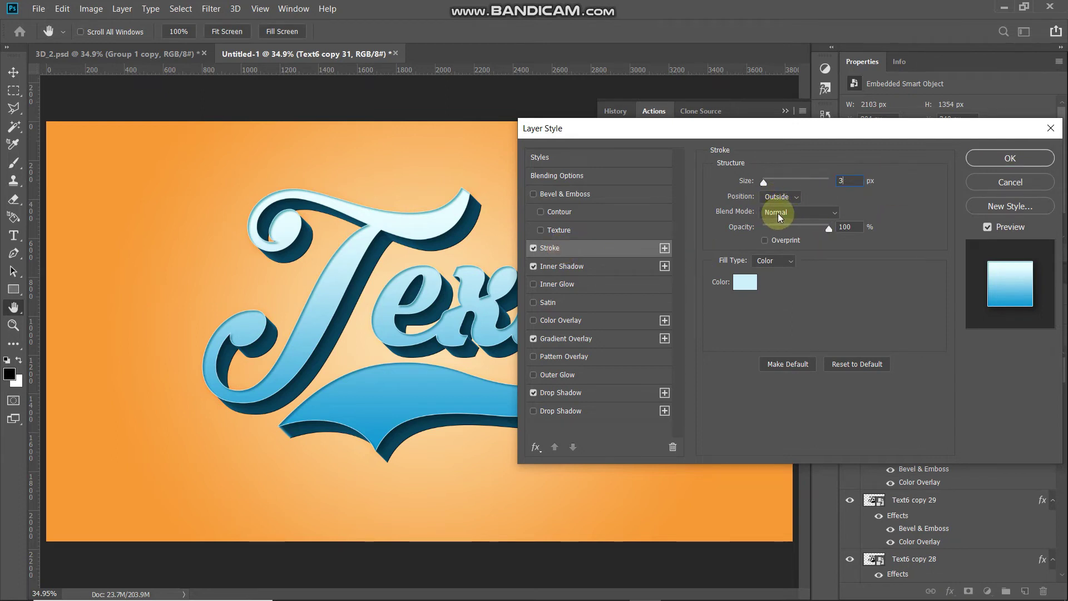
{"action": "left_click", "coordinate": [849, 222]}
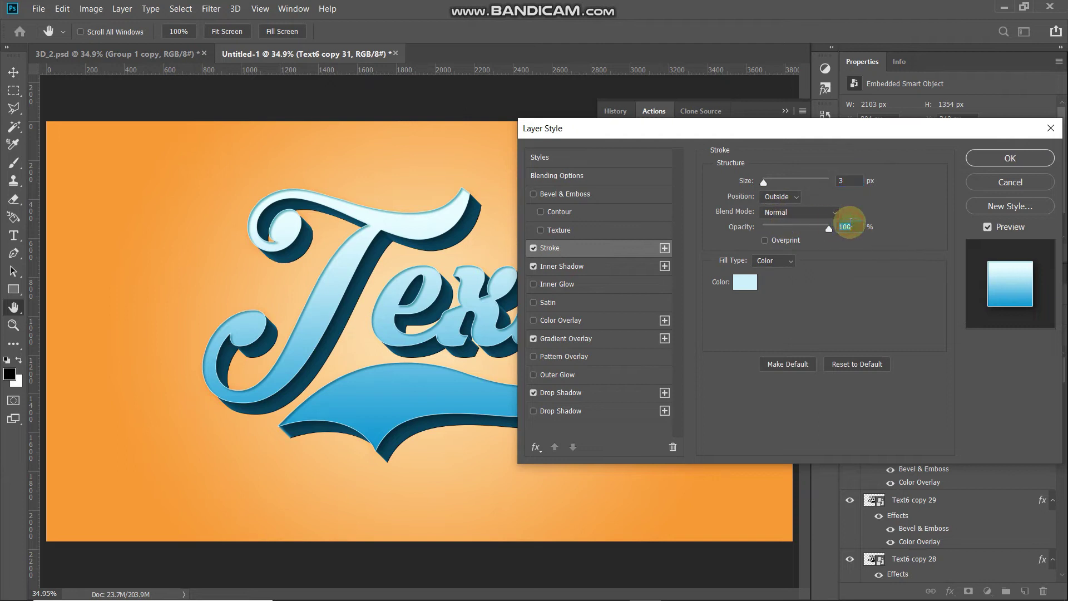
{"action": "left_click", "coordinate": [764, 261]}
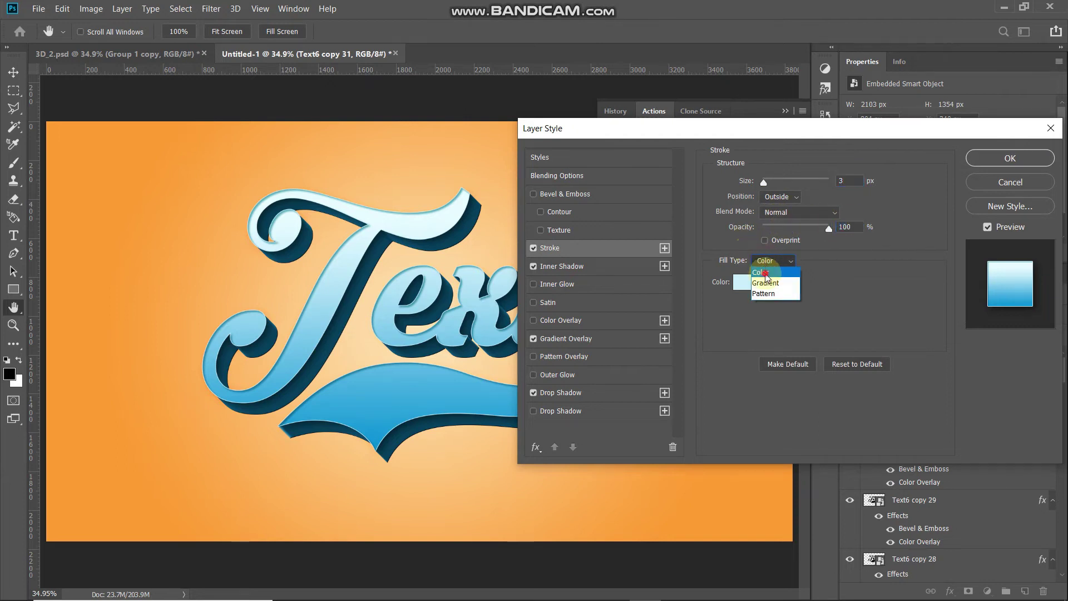
{"action": "left_click", "coordinate": [765, 274]}
{"action": "left_click", "coordinate": [742, 283]}
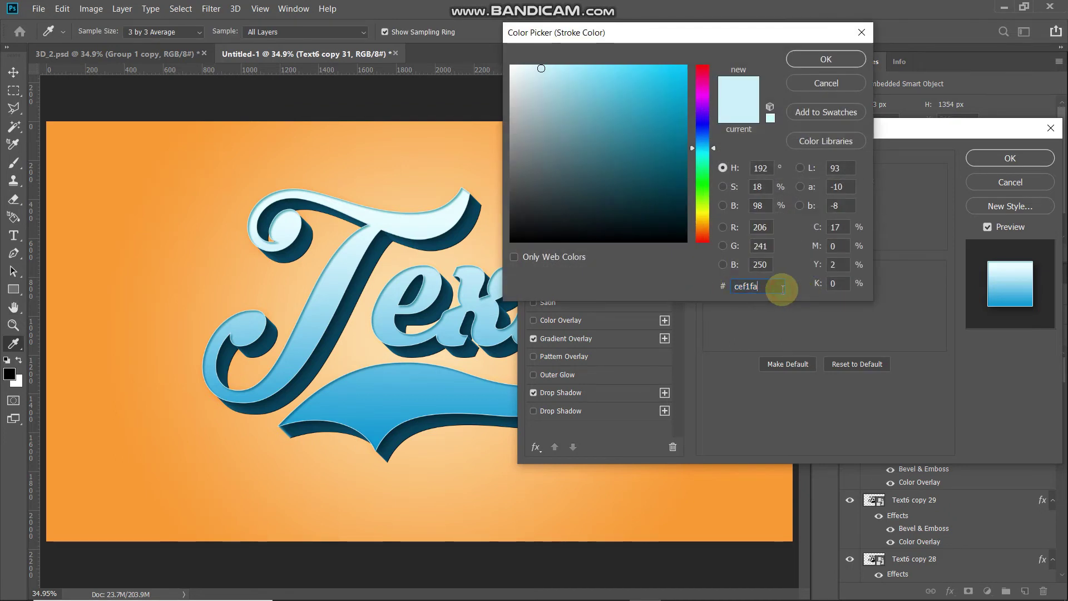
{"action": "left_click", "coordinate": [795, 59]}
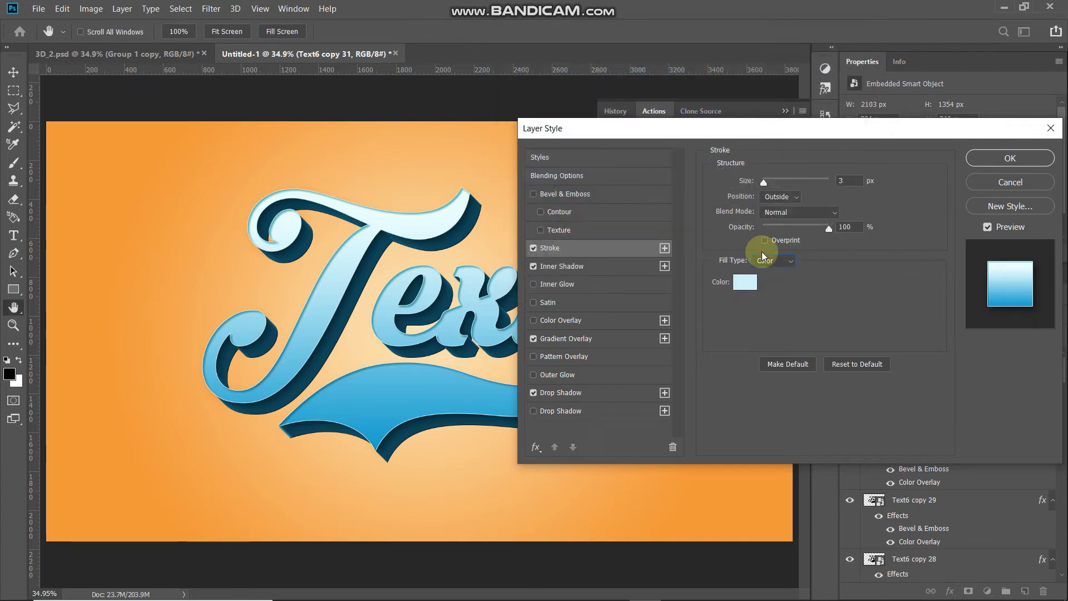
Step: Compare the text with and without the stroke, keep it enabled and apply the layer styles
{"action": "left_click", "coordinate": [533, 248]}
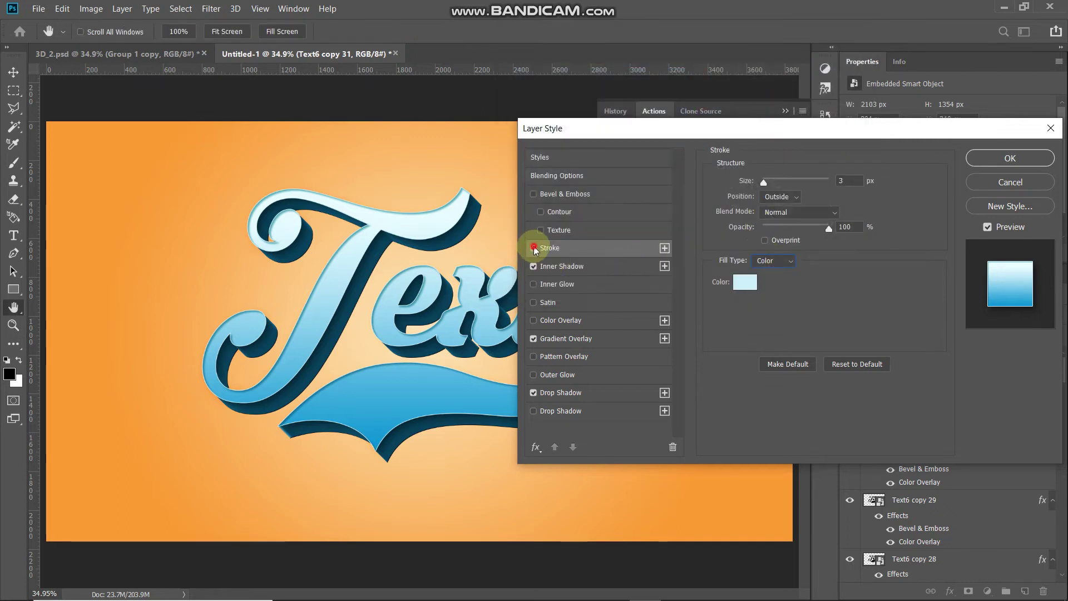
{"action": "left_click", "coordinate": [534, 248]}
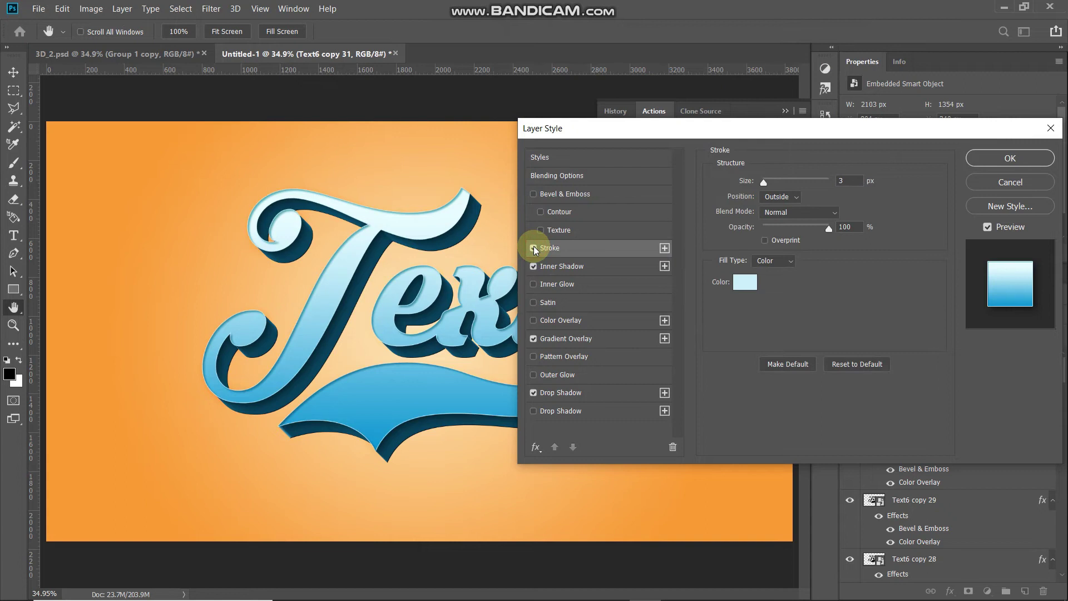
{"action": "left_click", "coordinate": [973, 161]}
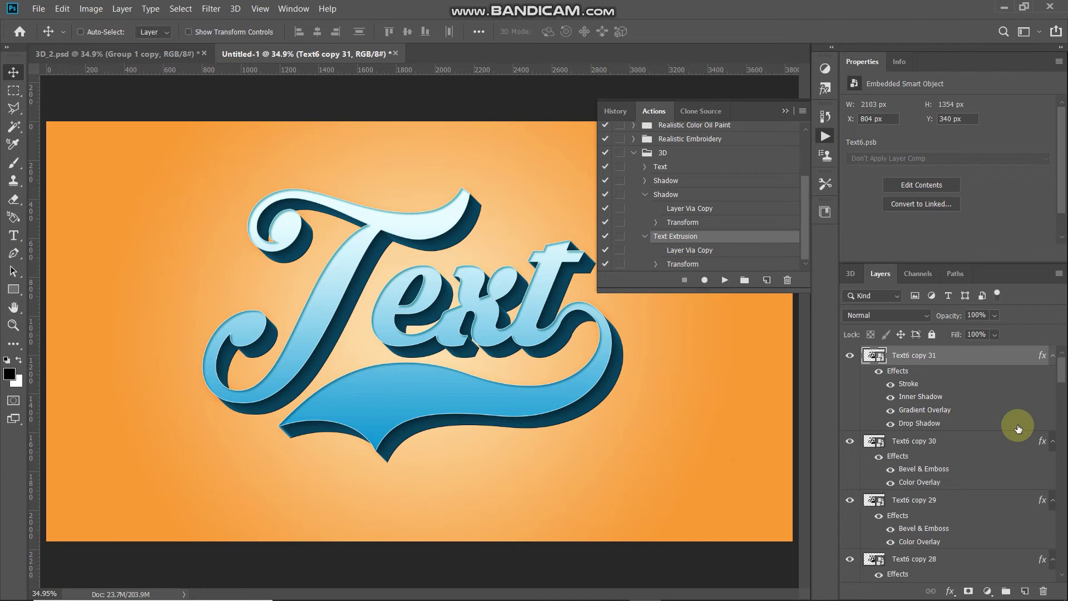
Step: Group the layers from Text6 copy 31 down to Text6 copy and name the group Text
{"action": "scroll", "coordinate": [853, 439], "scroll_direction": "down", "scroll_amount": 15}
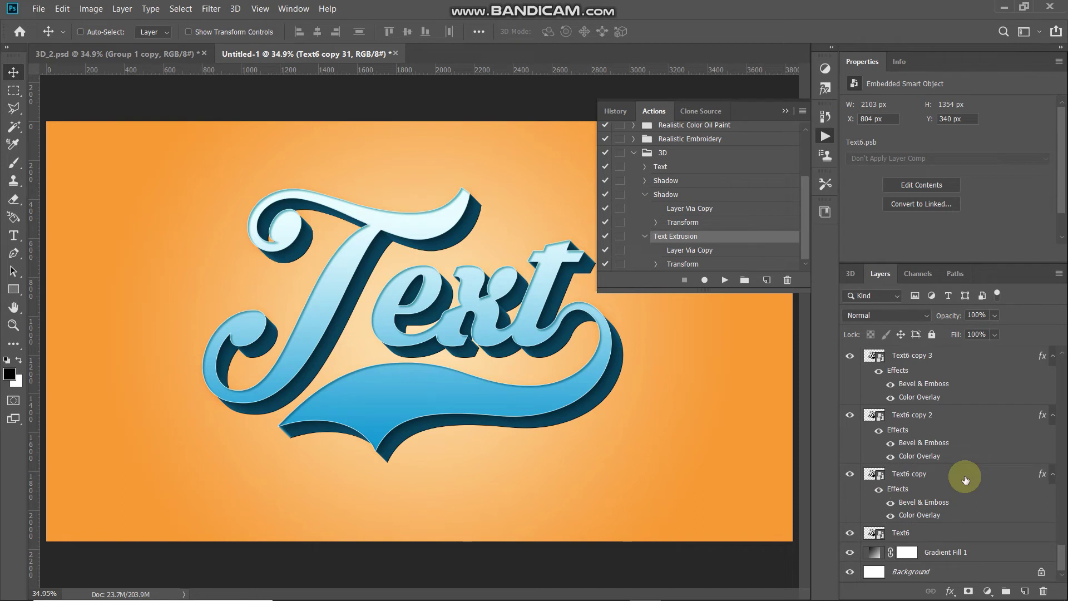
{"action": "left_click", "coordinate": [965, 478], "text": "shift"}
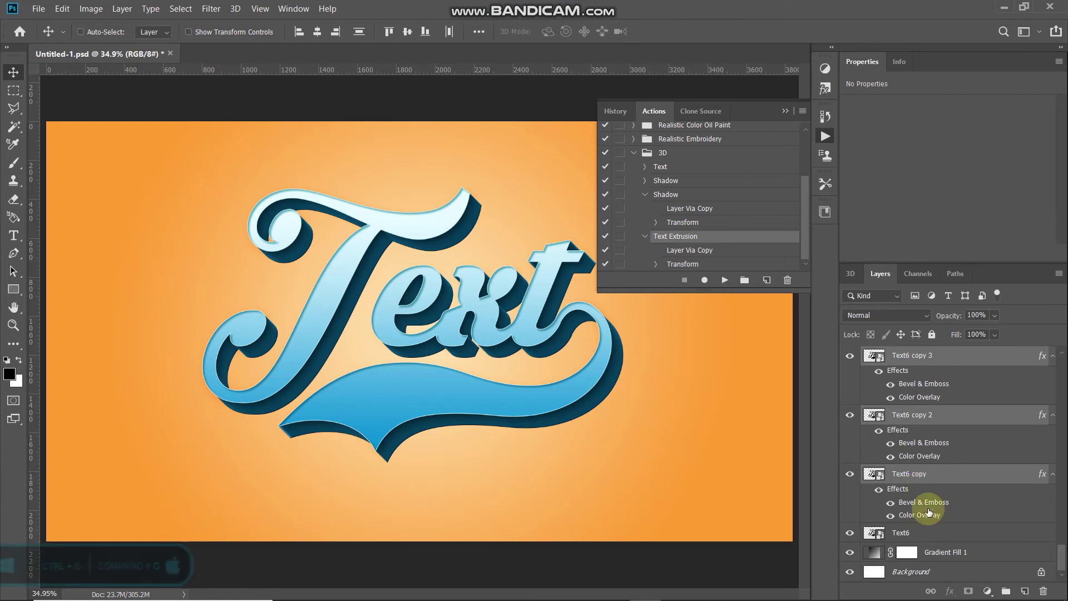
{"action": "key", "text": "ctrl+g"}
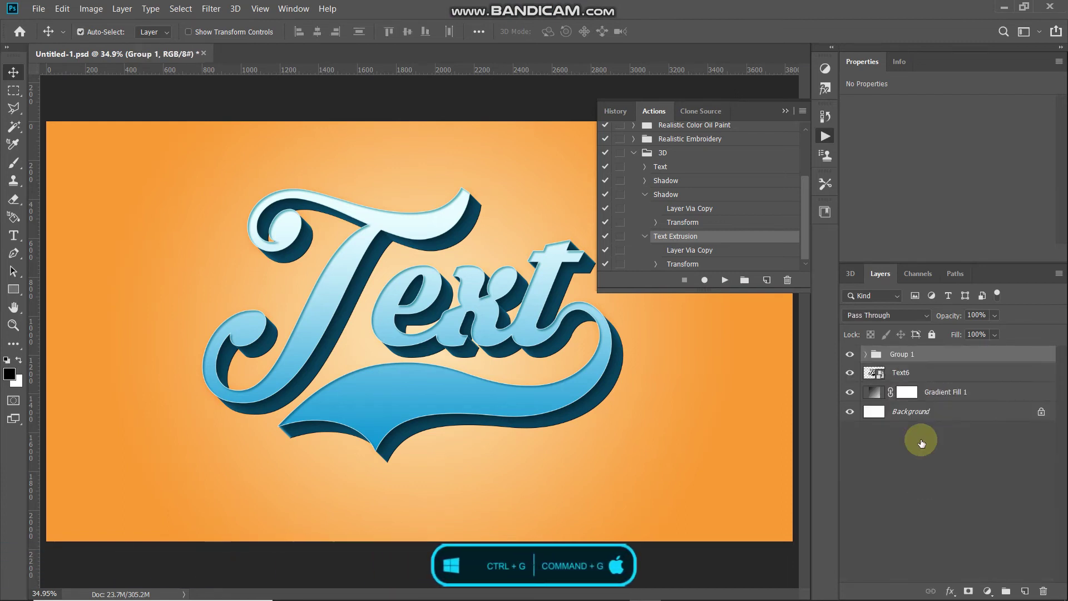
{"action": "double_click", "coordinate": [898, 354]}
{"action": "type", "text": "Text"}
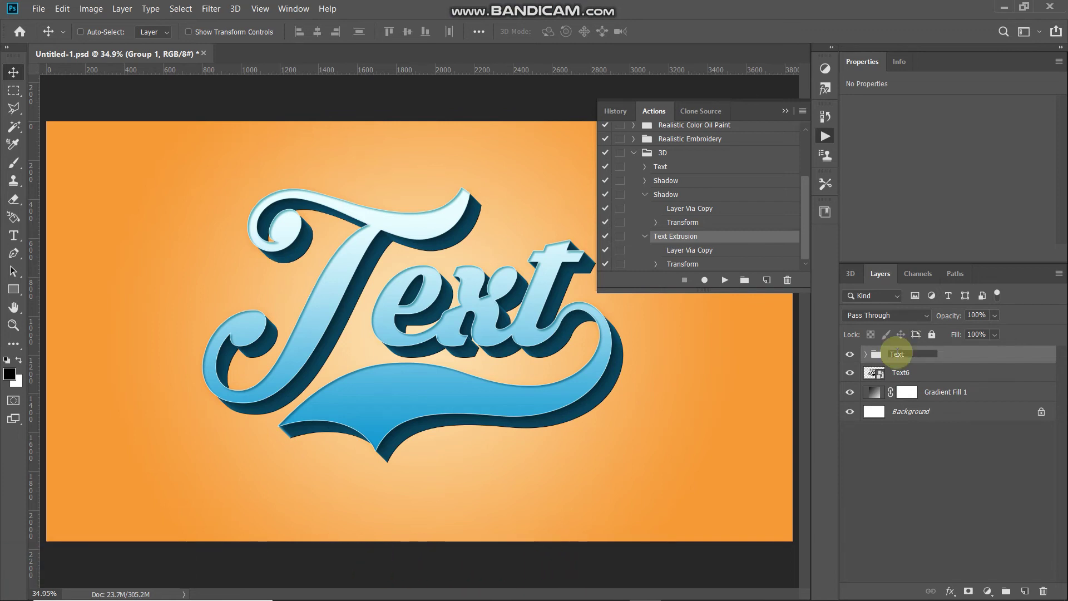
{"action": "key", "text": "Return"}
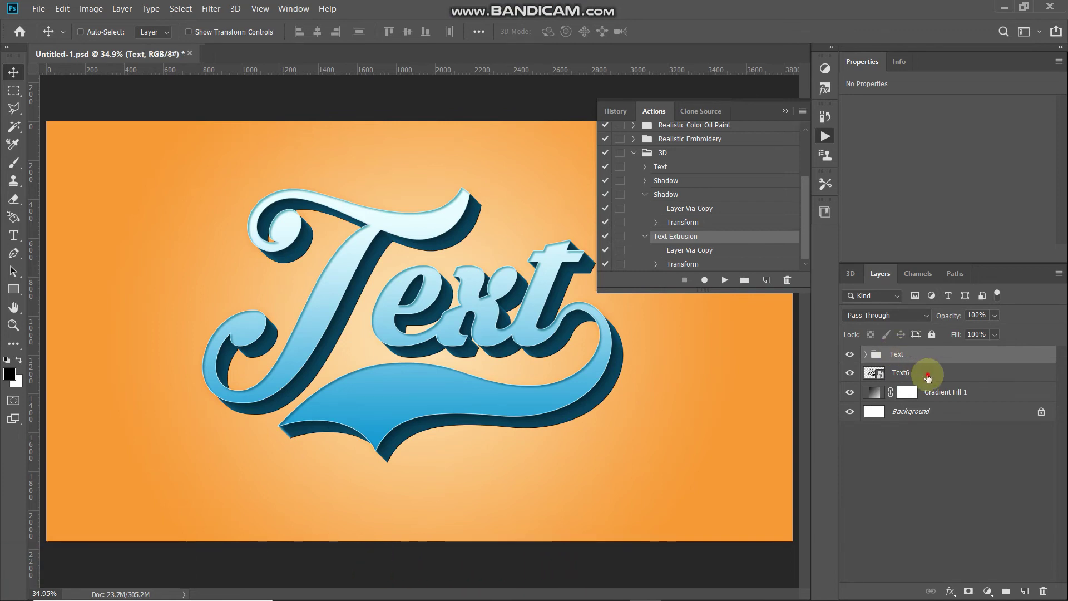
Step: Start recording a new action named Shadows in the 3D set with the original Text6 layer selected
{"action": "left_click", "coordinate": [927, 377]}
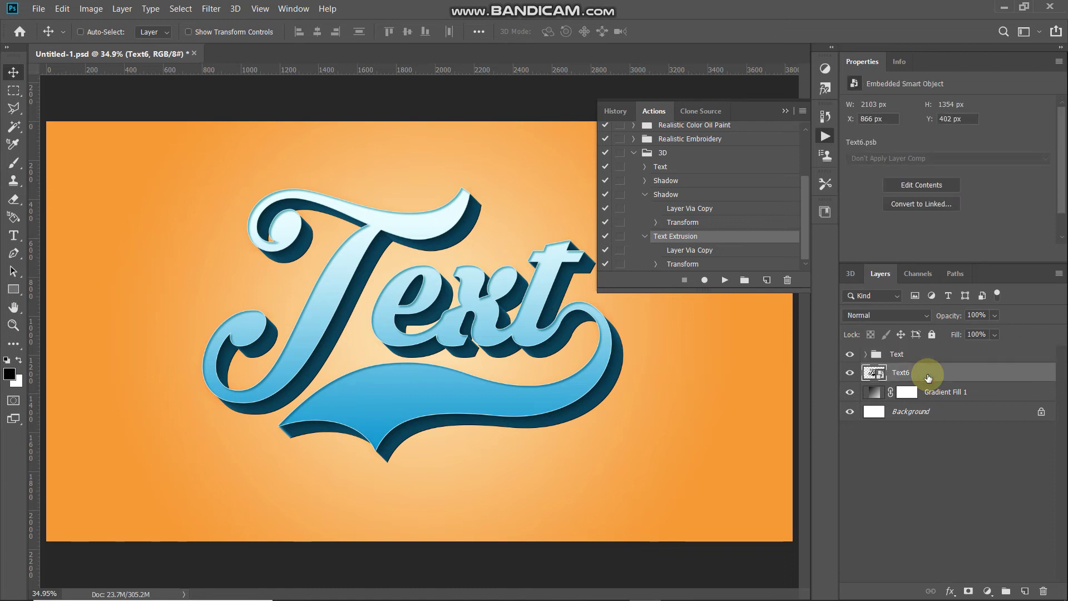
{"action": "left_click", "coordinate": [766, 281]}
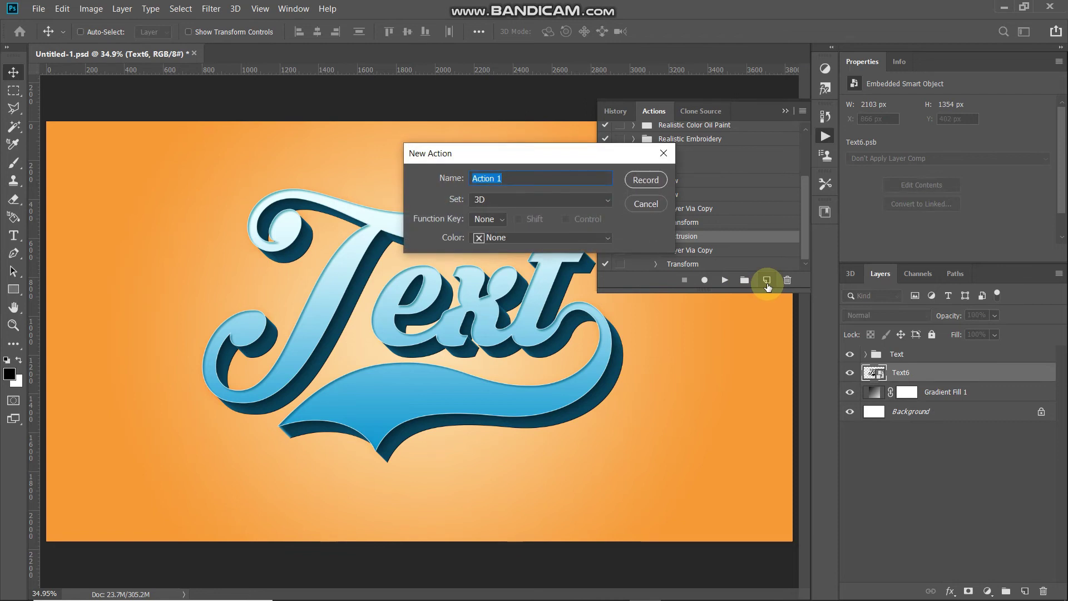
{"action": "type", "text": "Shadows"}
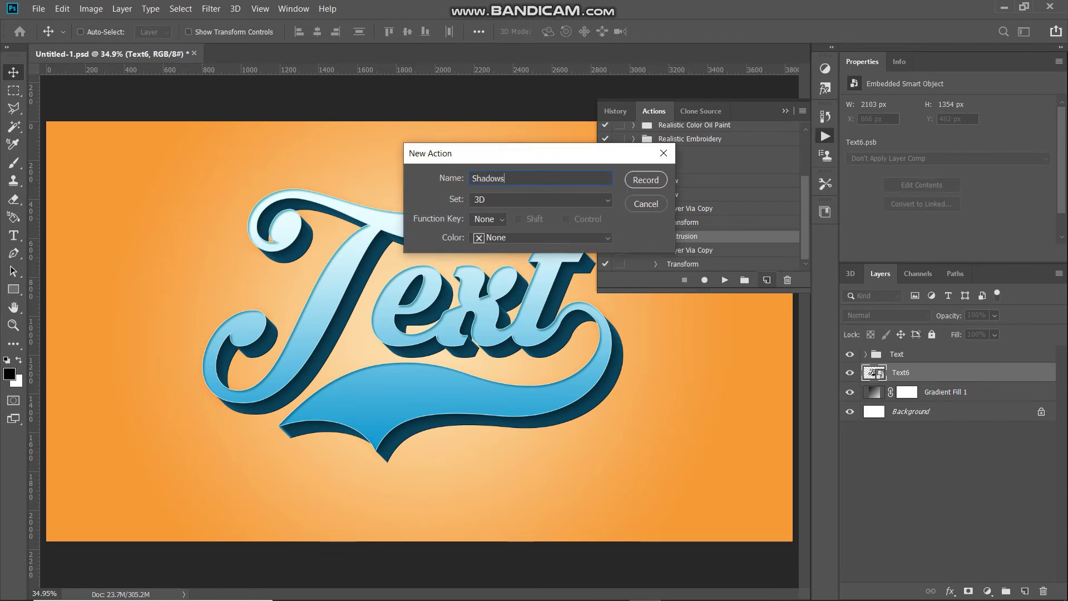
{"action": "left_click", "coordinate": [635, 182]}
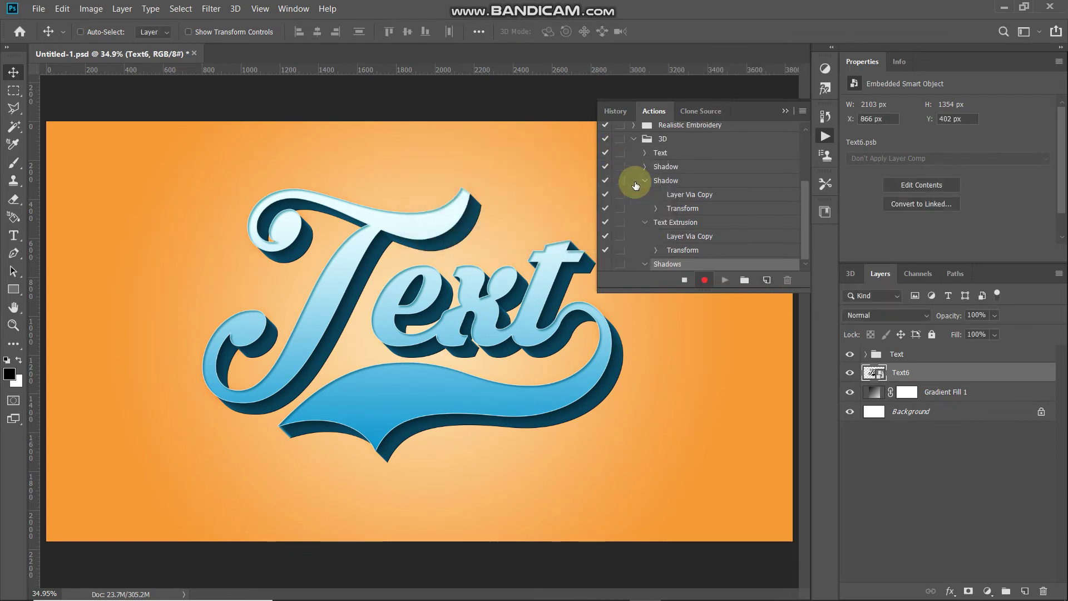
Step: Duplicate Text6, move the copy with Free Transform to X 1919.50 px and Y 1081.00 px, and stop recording the action
{"action": "key", "text": "ctrl"}
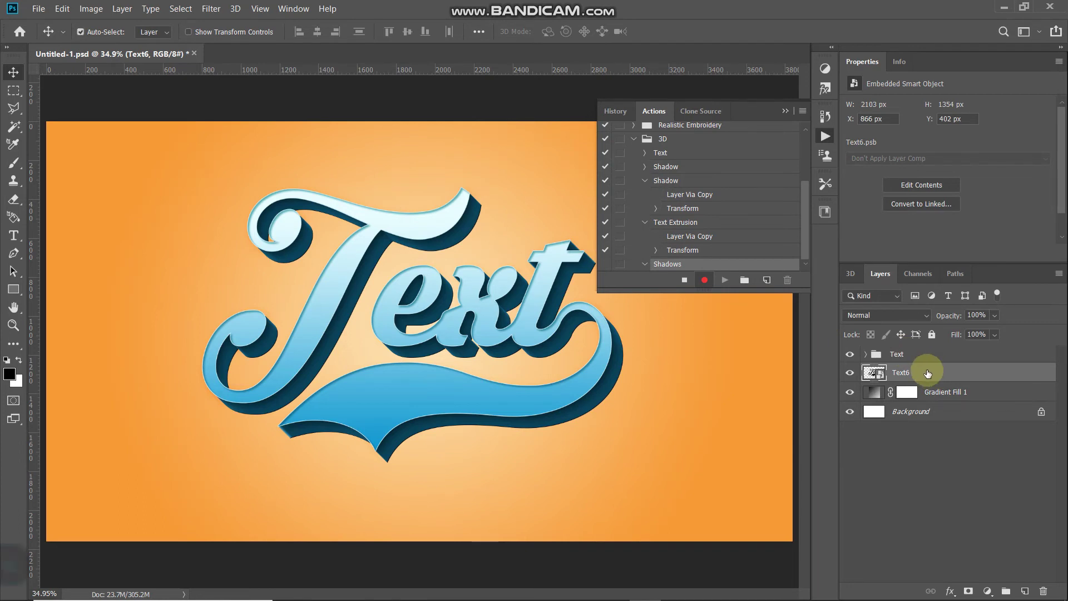
{"action": "key", "text": "ctrl+j"}
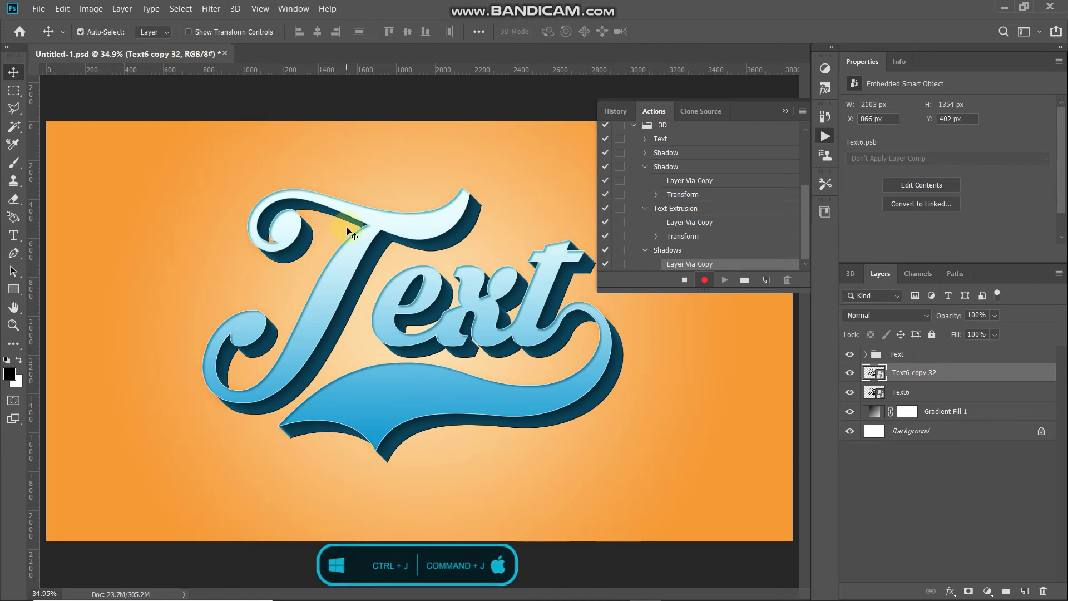
{"action": "key", "text": "ctrl+t"}
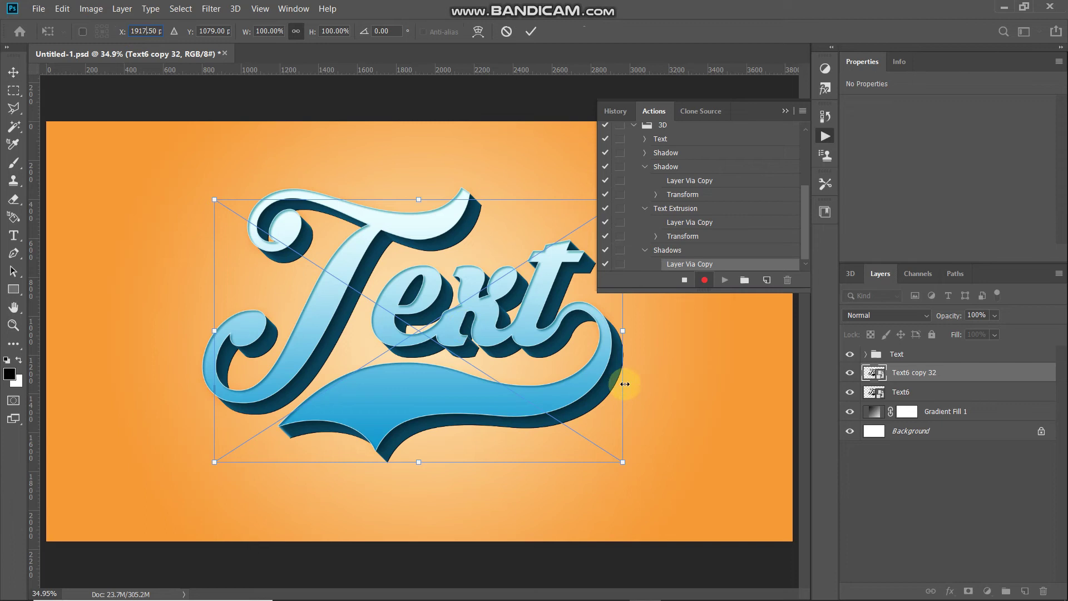
{"action": "key", "text": "Left"}
{"action": "key", "text": "Left"}
{"action": "key", "text": "Left"}
{"action": "key", "text": "BackSpace"}
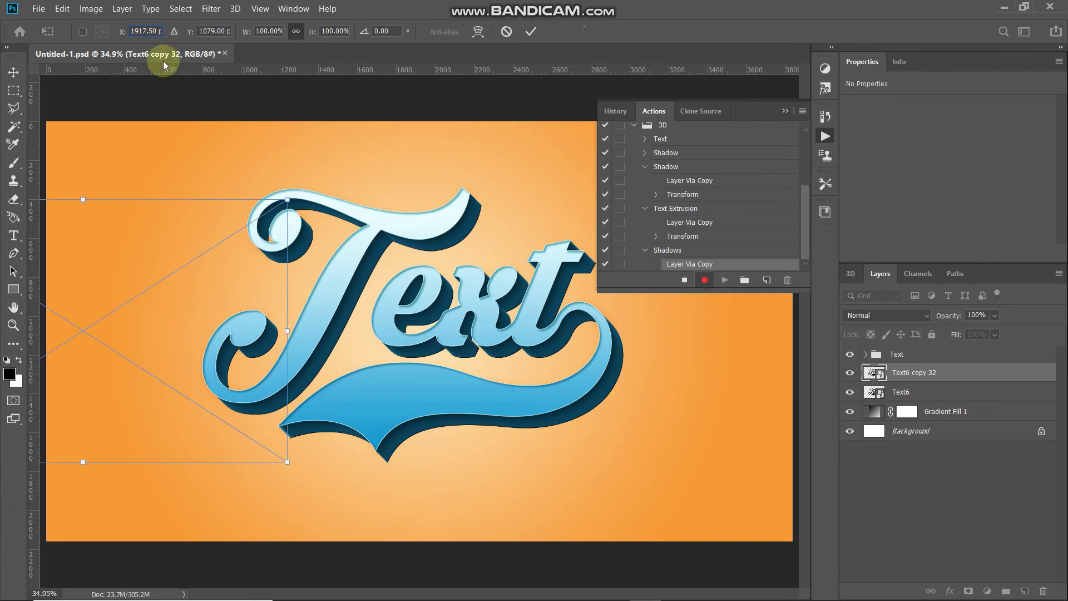
{"action": "type", "text": "9"}
{"action": "key", "text": "Tab"}
{"action": "key", "text": "Up"}
{"action": "key", "text": "Up"}
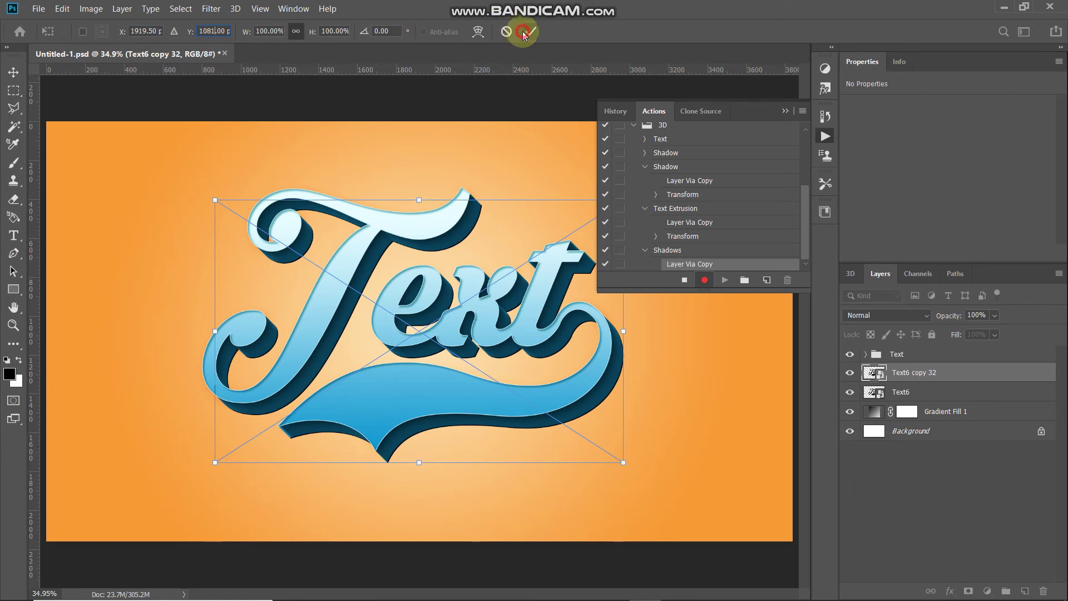
{"action": "left_click", "coordinate": [524, 33]}
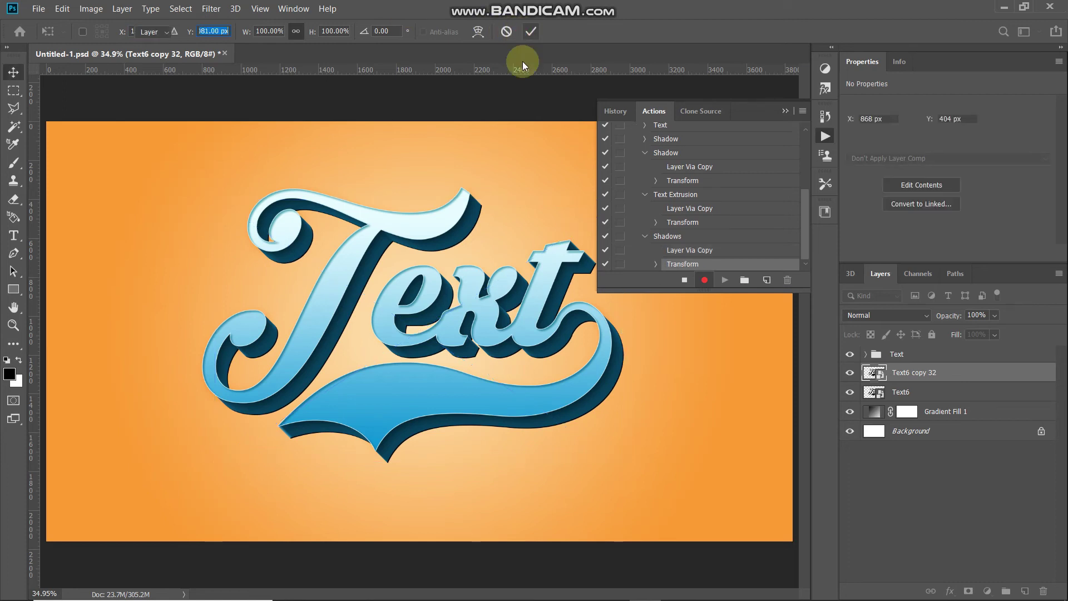
{"action": "left_click", "coordinate": [685, 280]}
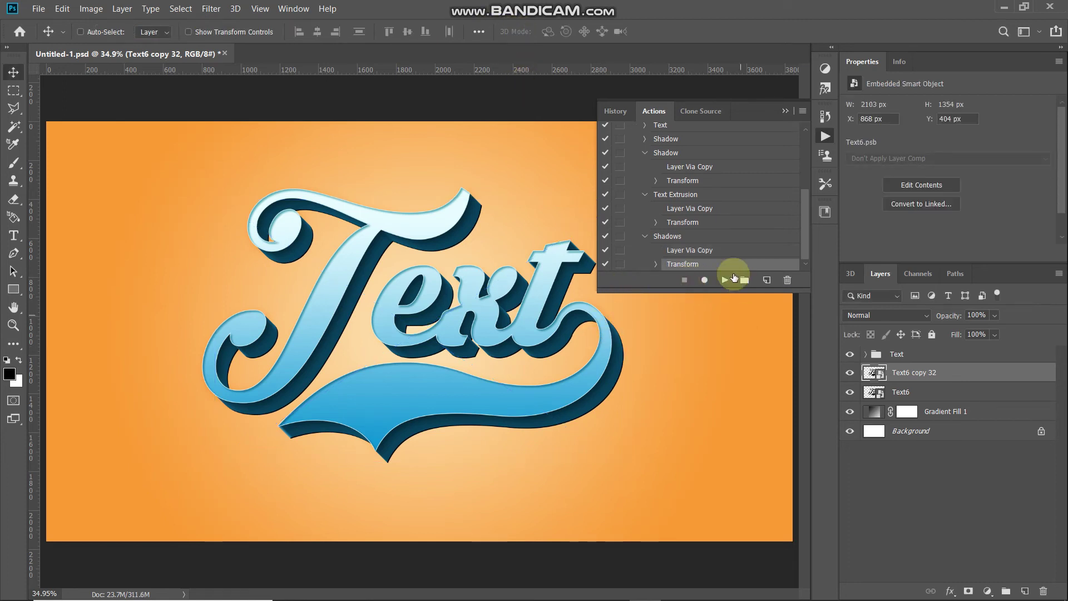
Step: Play the Shadows action repeatedly until Text6 copy 72 exists, and collapse the actions list
{"action": "left_click", "coordinate": [684, 236]}
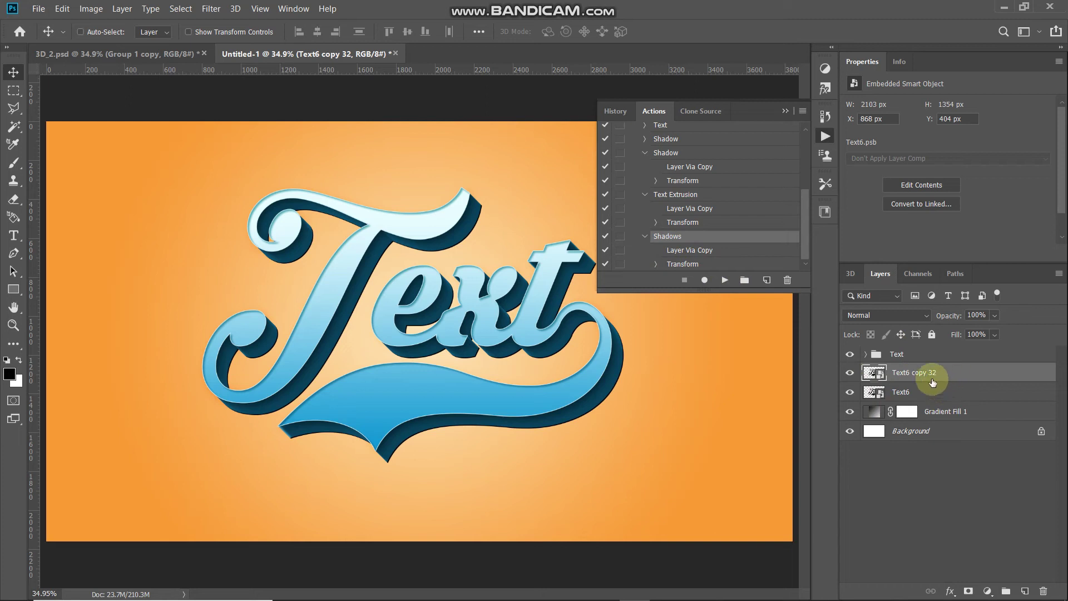
{"action": "left_click", "coordinate": [724, 280]}
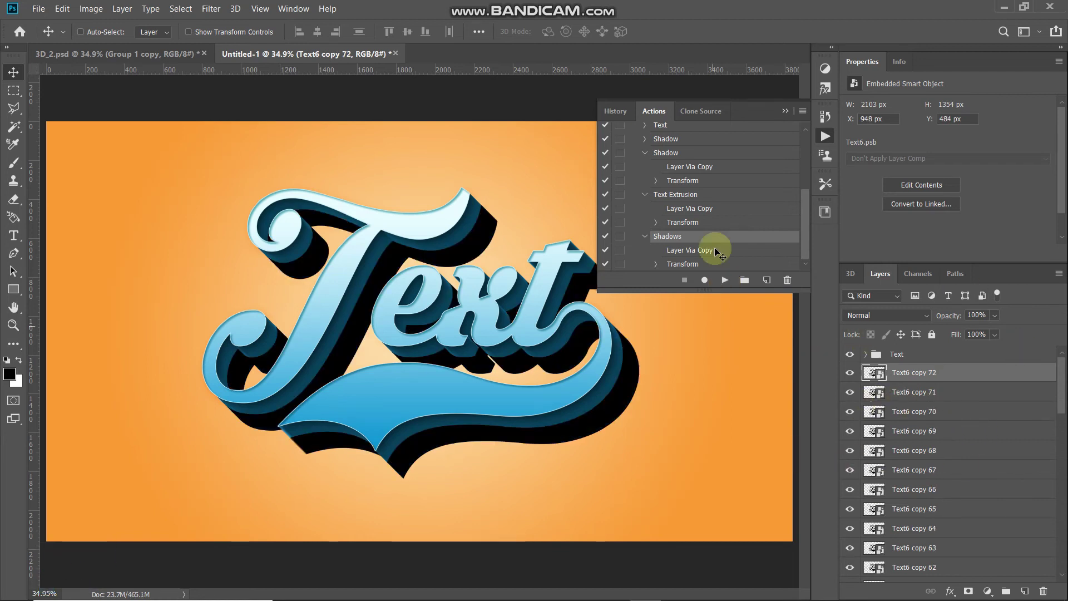
{"action": "left_click", "coordinate": [786, 112]}
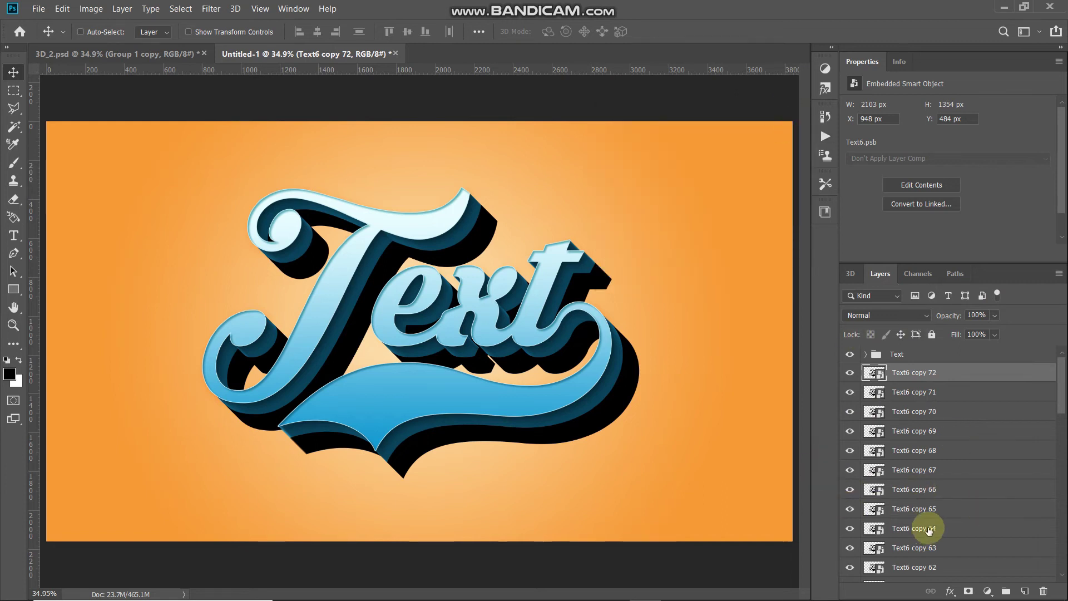
Step: Group the layers from Text6 copy 72 down to Text6 and name the group Shadows
{"action": "scroll", "coordinate": [927, 531], "scroll_direction": "down", "scroll_amount": 10}
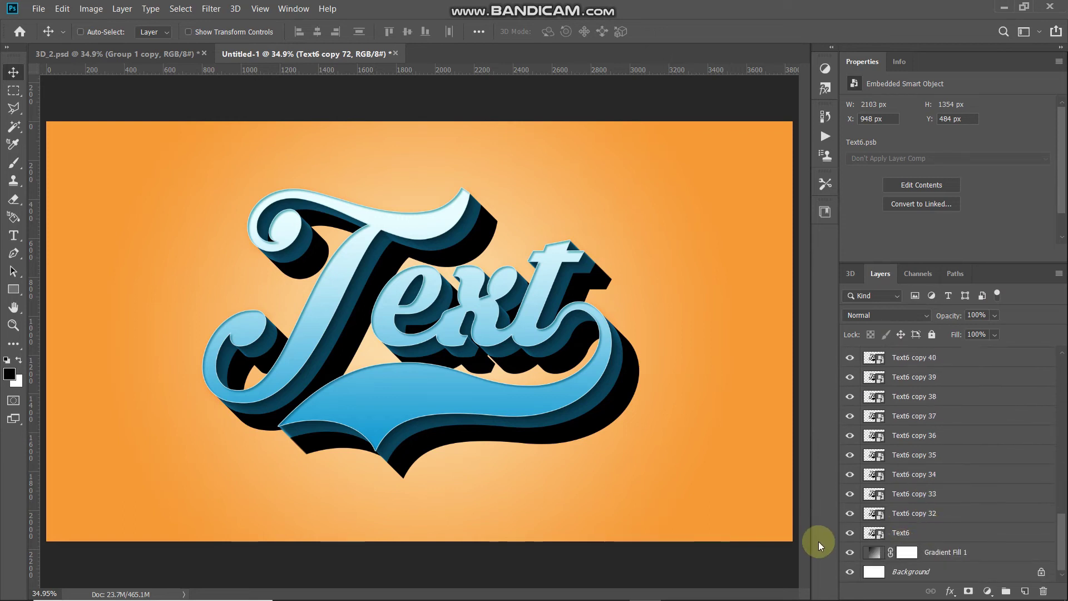
{"action": "left_click", "coordinate": [937, 538], "text": "shift"}
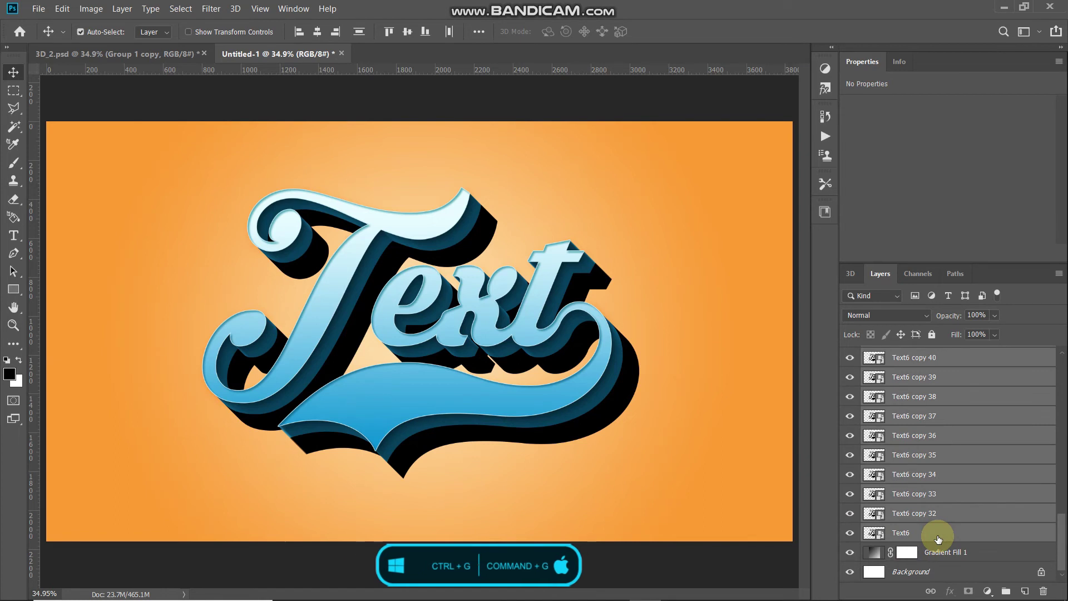
{"action": "key", "text": "ctrl+g"}
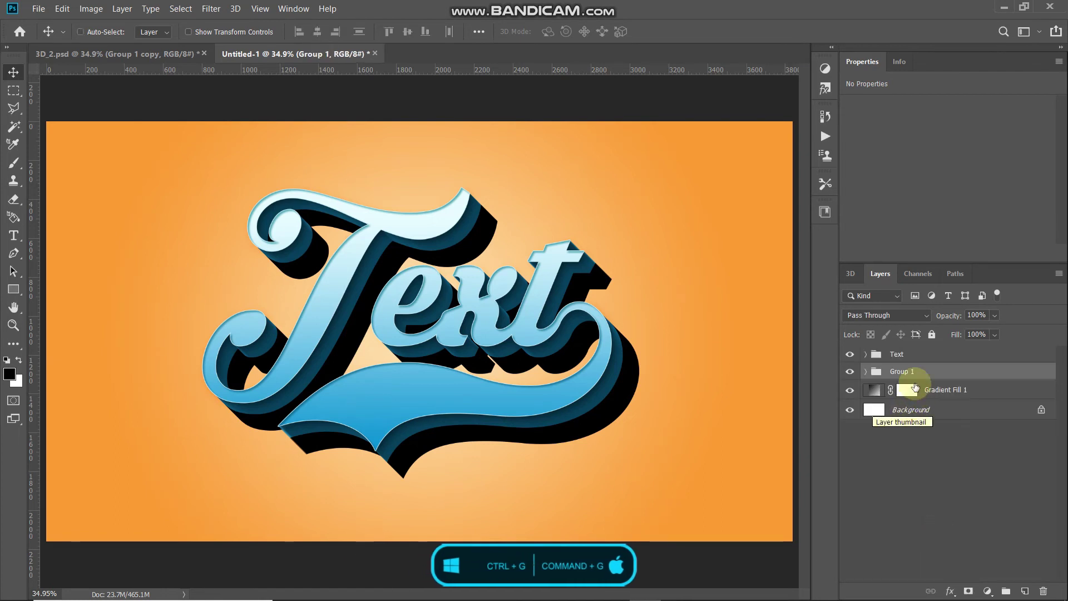
{"action": "double_click", "coordinate": [900, 372]}
{"action": "type", "text": "Shadows"}
{"action": "key", "text": "Return"}
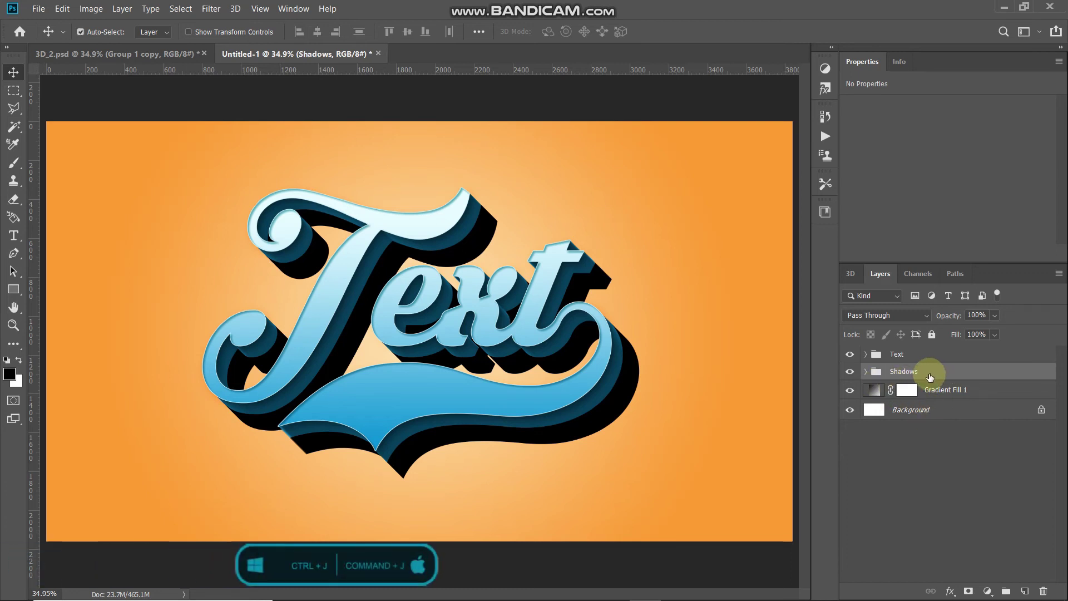
Step: Duplicate the Shadows group, hide the original group, and merge the copy into a single layer
{"action": "key", "text": "ctrl+j"}
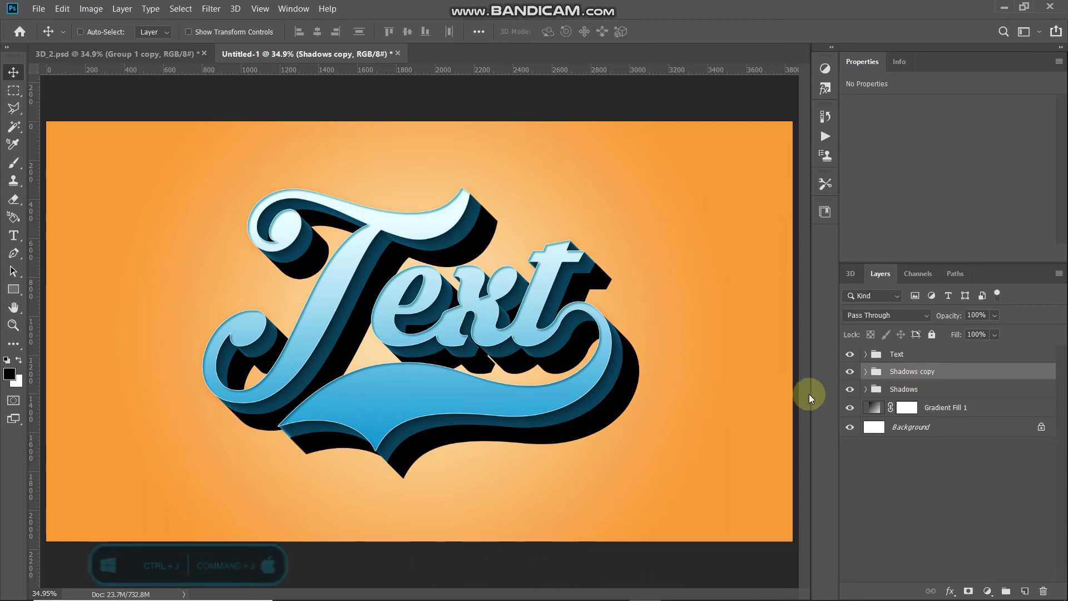
{"action": "left_click", "coordinate": [848, 391]}
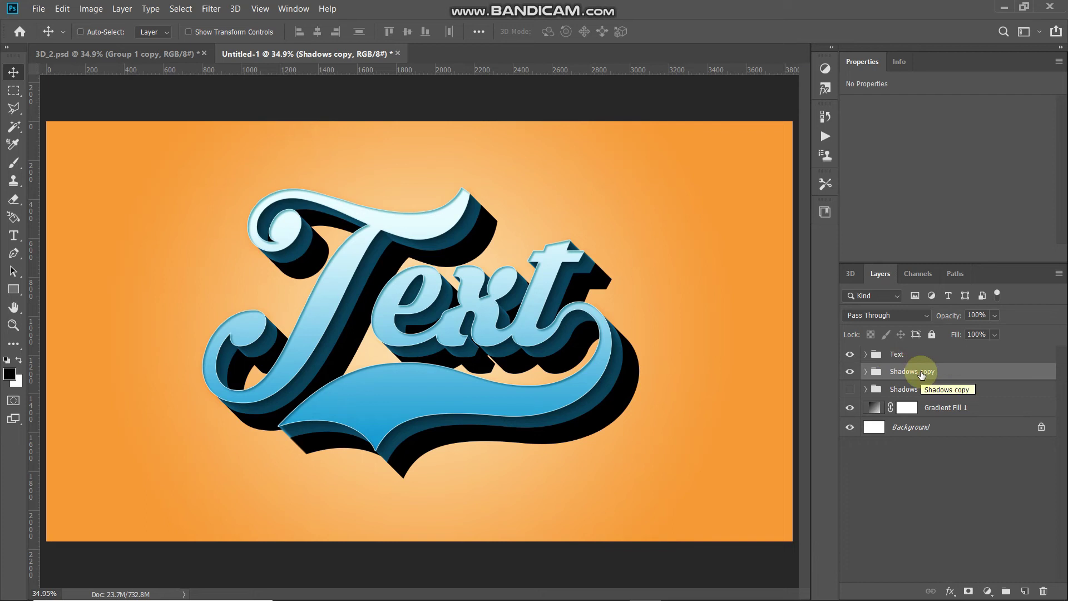
{"action": "right_click", "coordinate": [977, 371]}
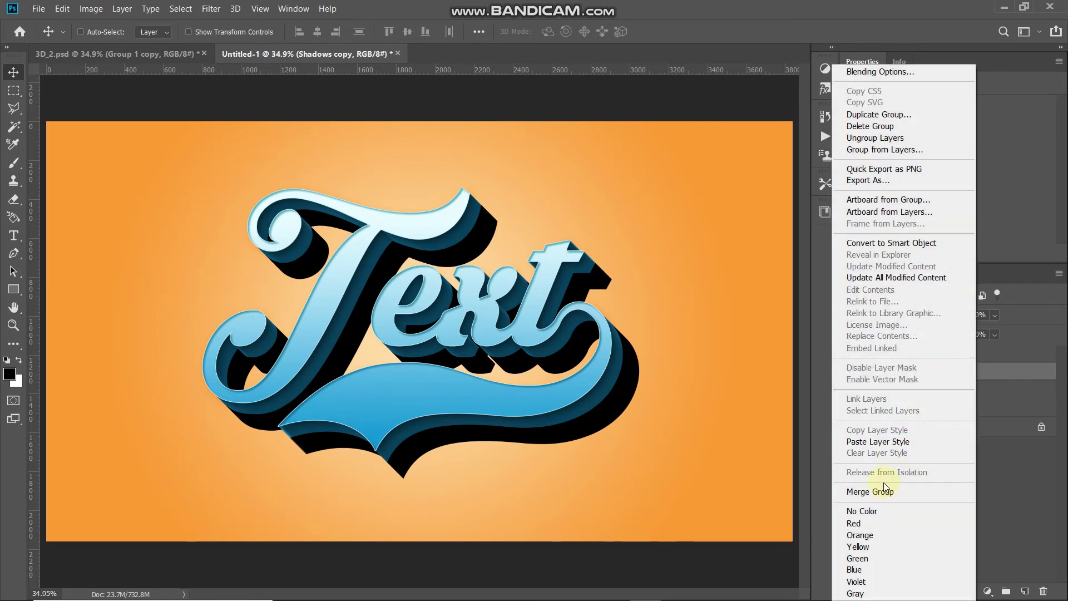
{"action": "left_click", "coordinate": [884, 489]}
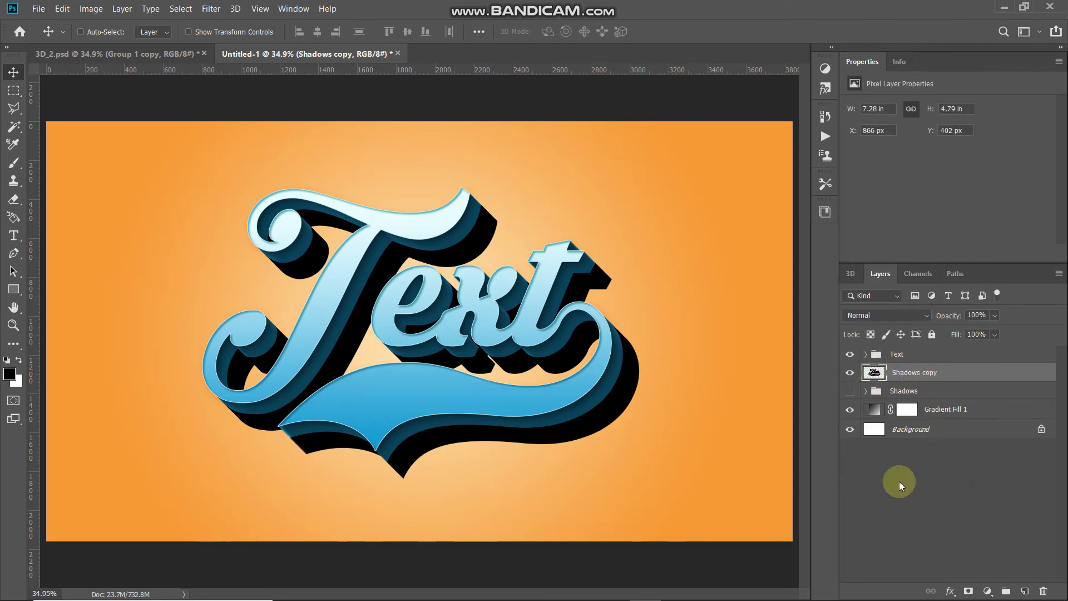
Step: Add a Color Overlay to the Shadows copy layer using colour 041319 in Normal mode at 100% opacity
{"action": "left_click", "coordinate": [948, 590]}
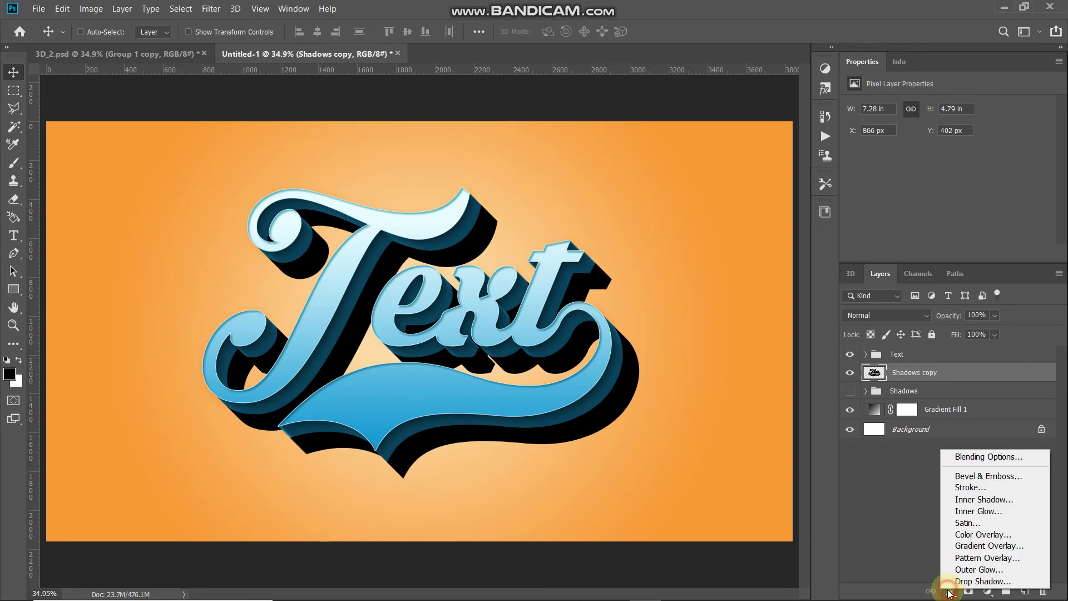
{"action": "left_click", "coordinate": [965, 534]}
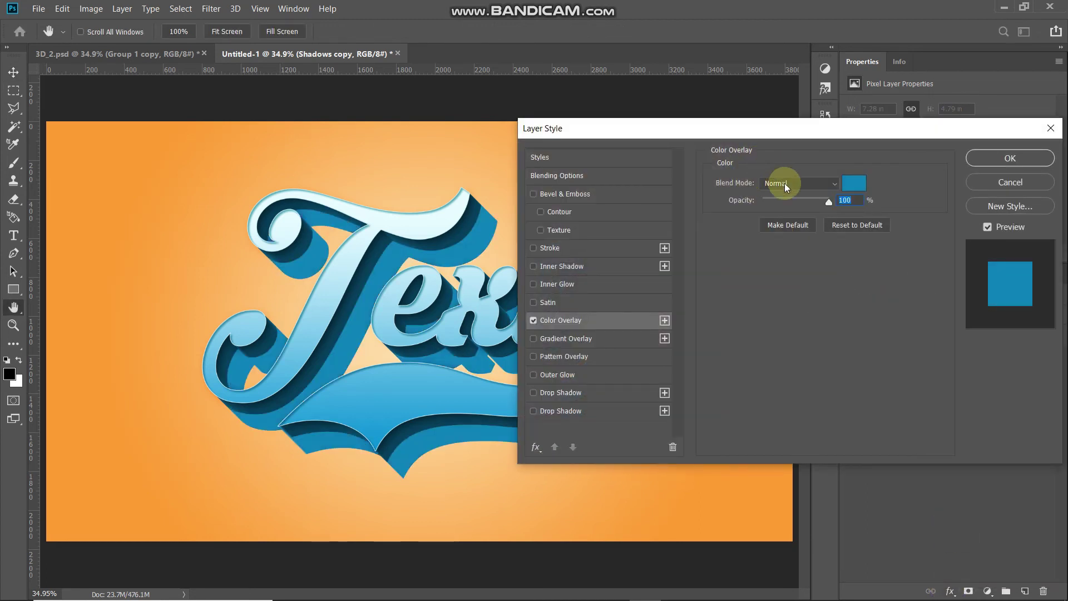
{"action": "left_click", "coordinate": [853, 184]}
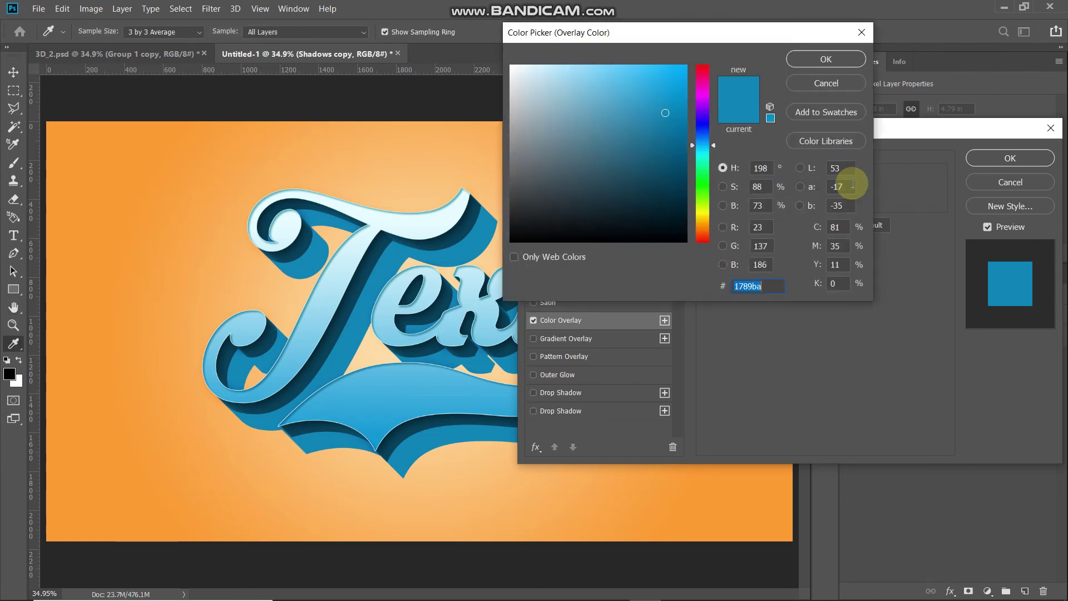
{"action": "type", "text": "041319"}
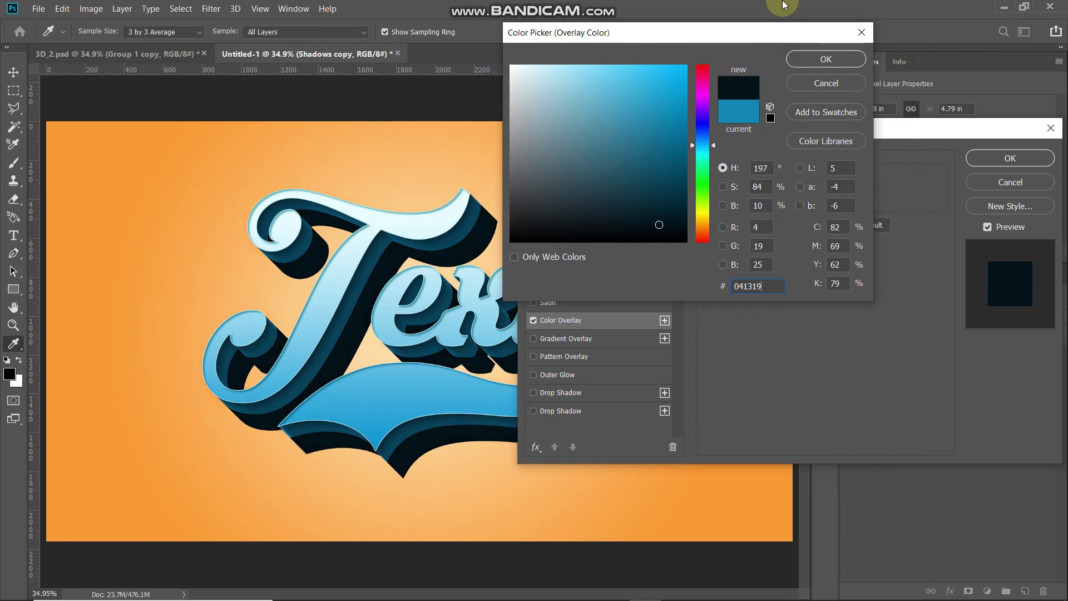
{"action": "left_click", "coordinate": [803, 56]}
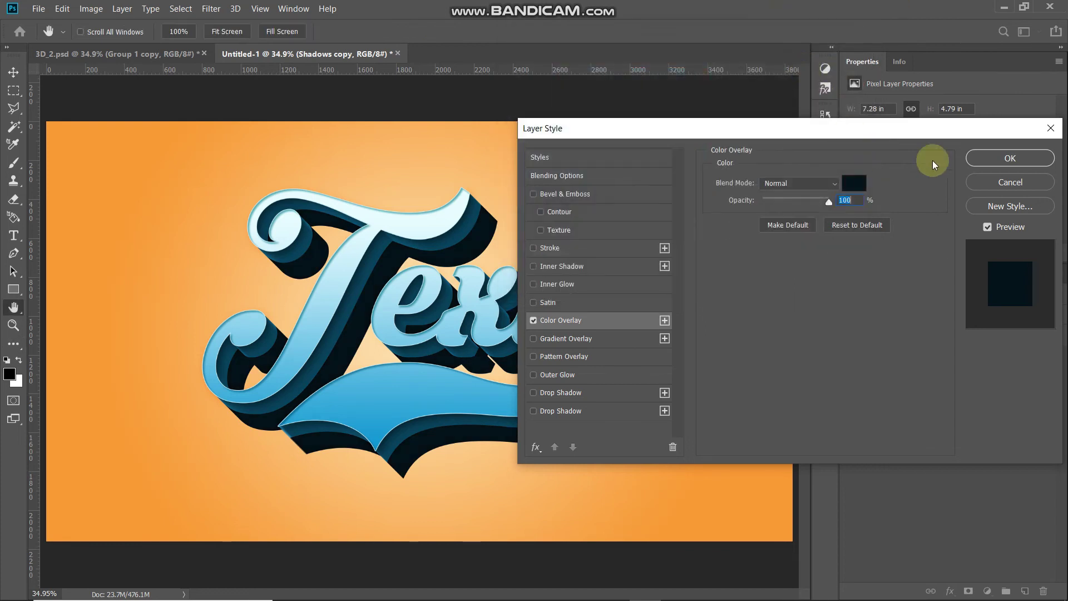
{"action": "left_click", "coordinate": [1010, 158]}
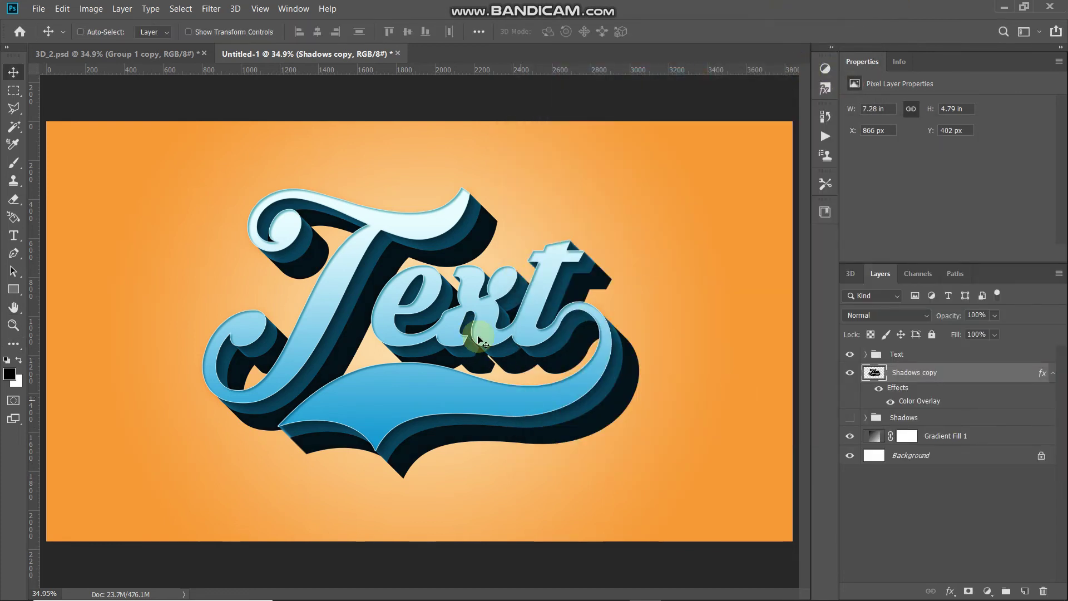
Step: Apply a Motion Blur to the Shadows copy layer with an angle of -35° and a distance of 100 pixels
{"action": "left_click", "coordinate": [211, 8]}
{"action": "mouse_move", "coordinate": [255, 156]}
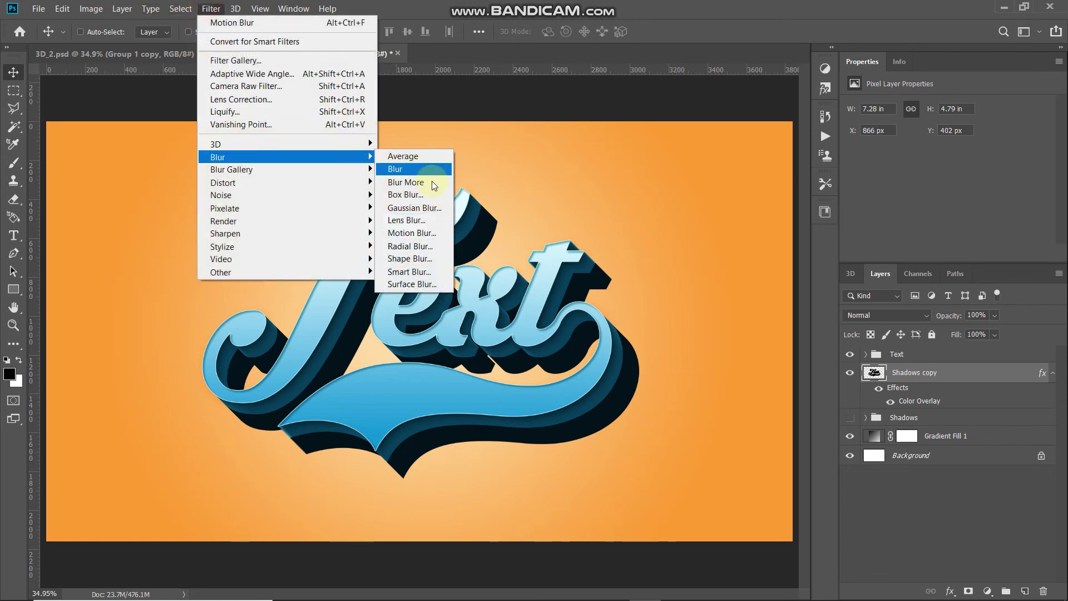
{"action": "left_click", "coordinate": [413, 233]}
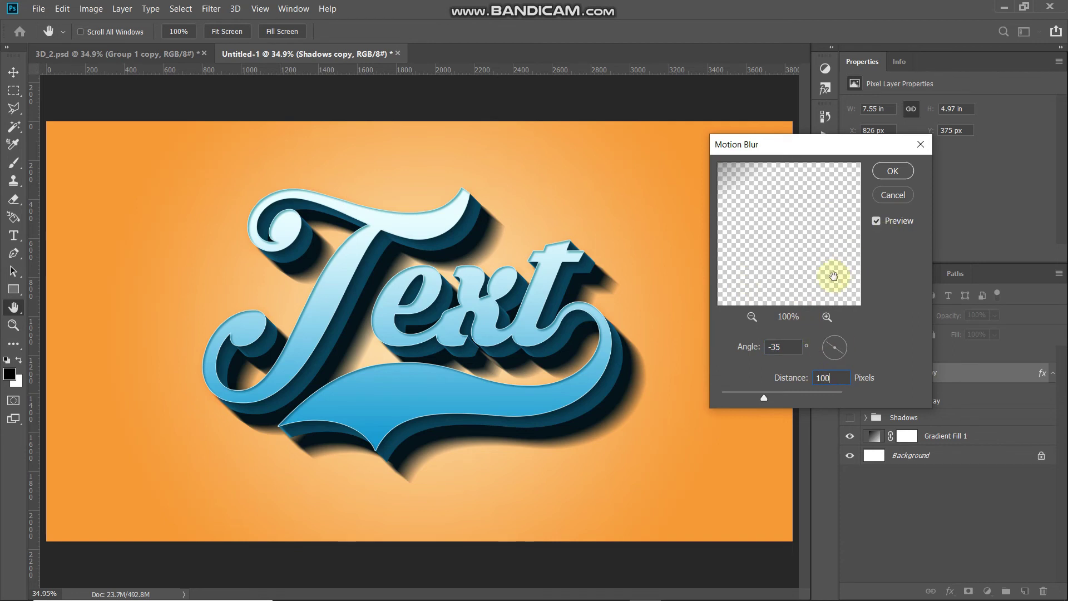
{"action": "left_click", "coordinate": [876, 221]}
{"action": "left_click", "coordinate": [875, 221]}
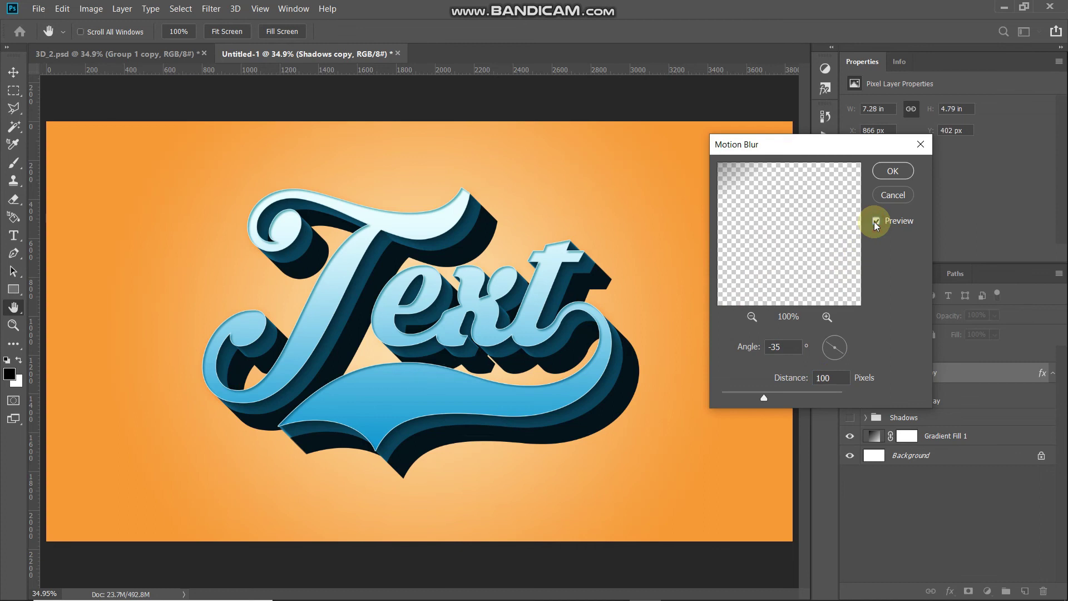
{"action": "left_click", "coordinate": [885, 172]}
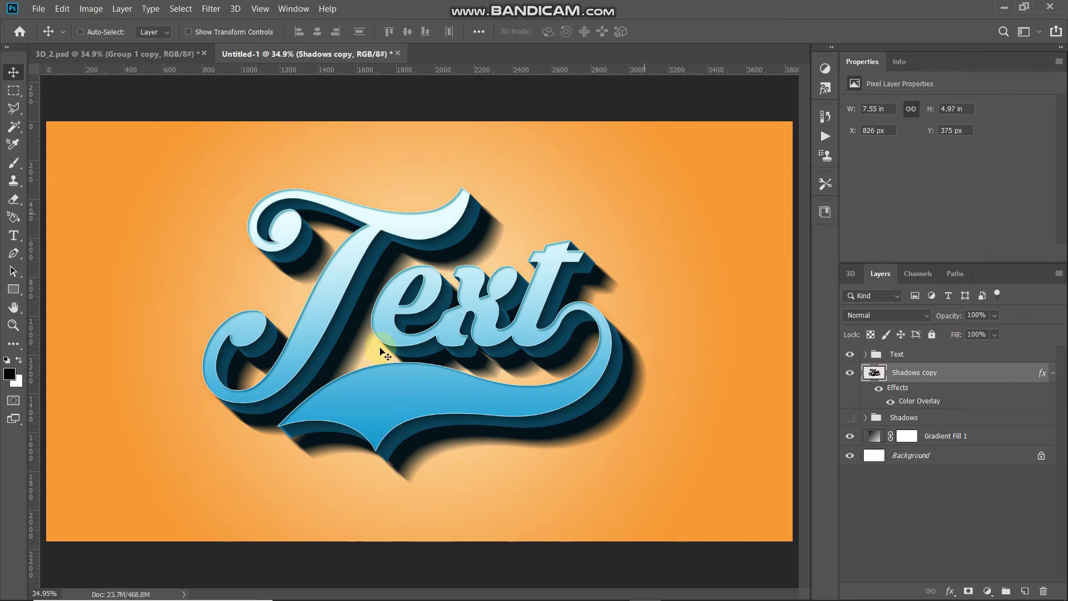
Step: Group the Text group together with the Shadows copy layer
{"action": "key", "text": "ctrl"}
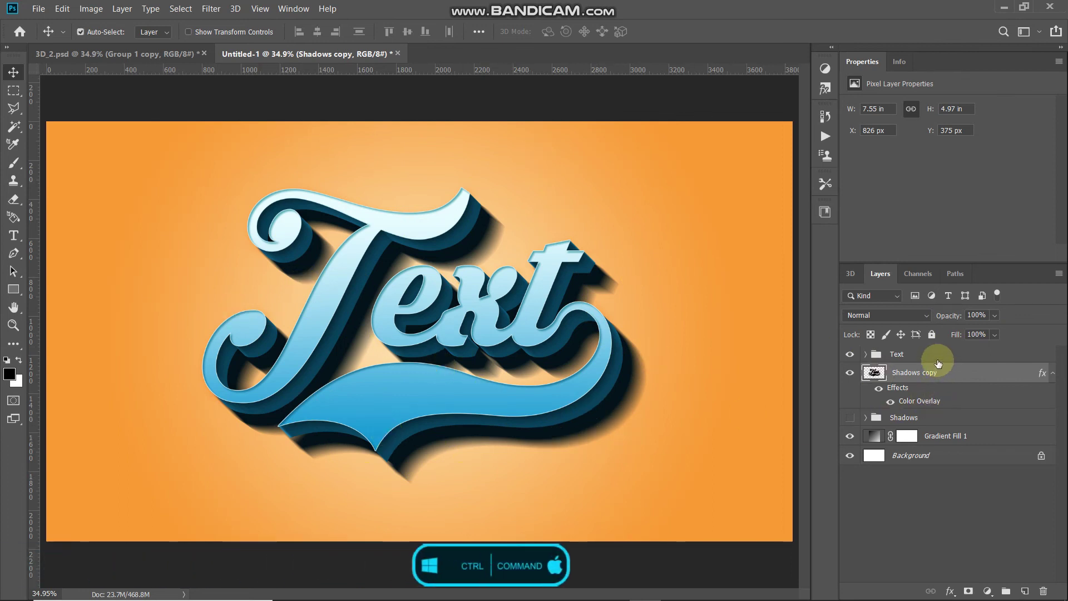
{"action": "left_click", "coordinate": [933, 359]}
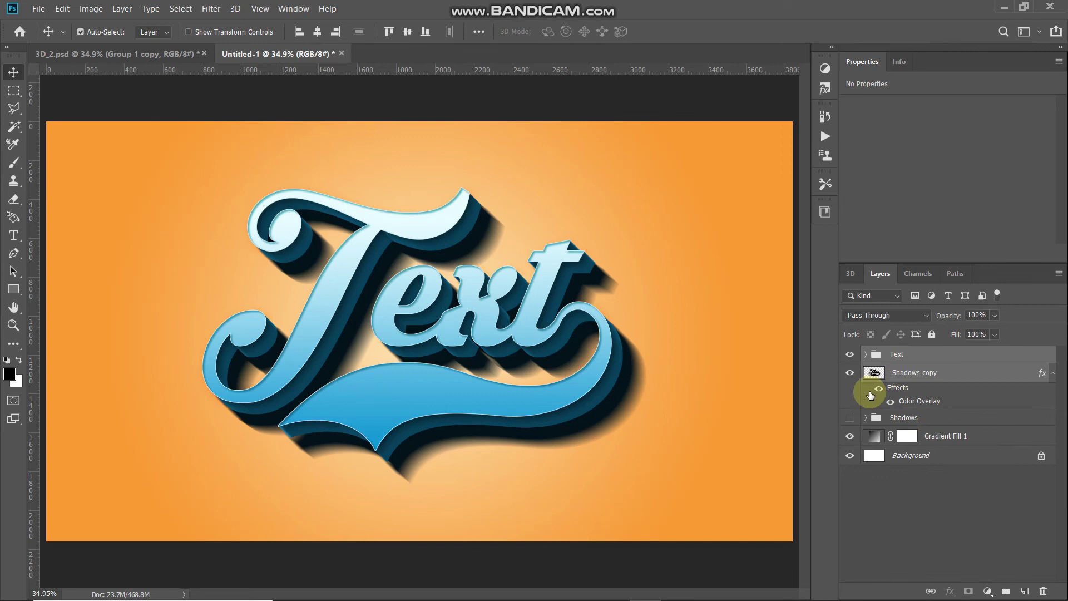
{"action": "key", "text": "ctrl+g"}
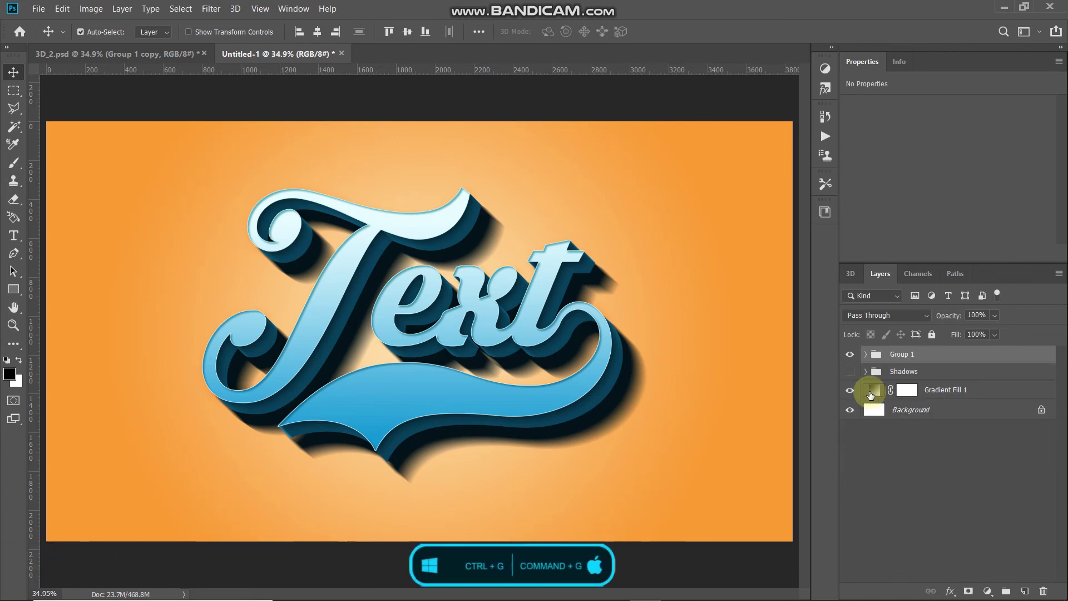
Step: Add an Outer Glow to the combined group: Linear Dodge (Add), 30% opacity, colour 008aff, Softer technique, 0% spread, 240 px size, 50% range
{"action": "left_click", "coordinate": [950, 590]}
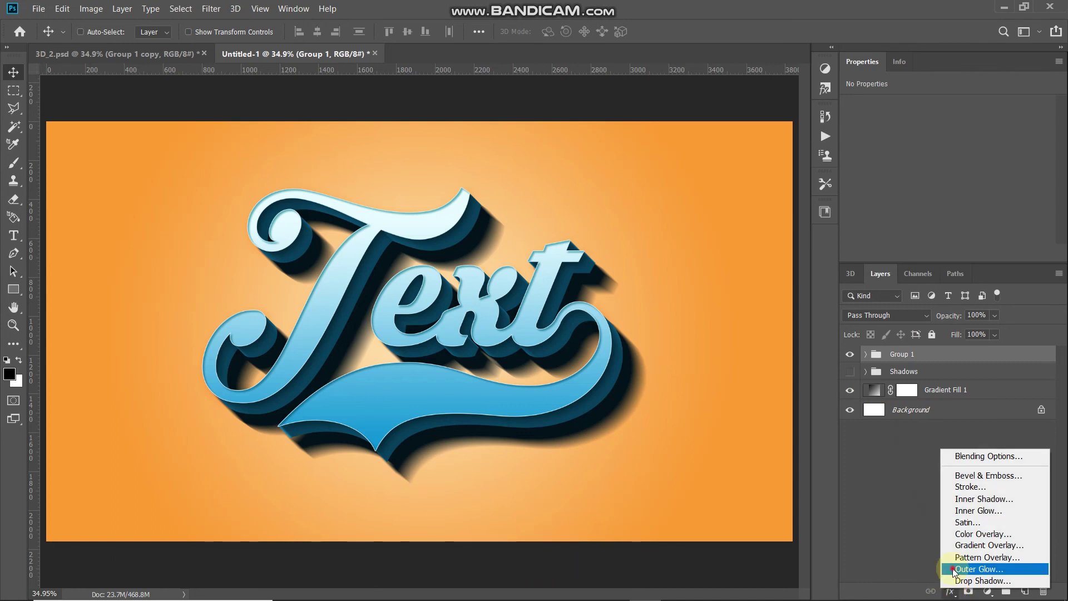
{"action": "left_click", "coordinate": [979, 568]}
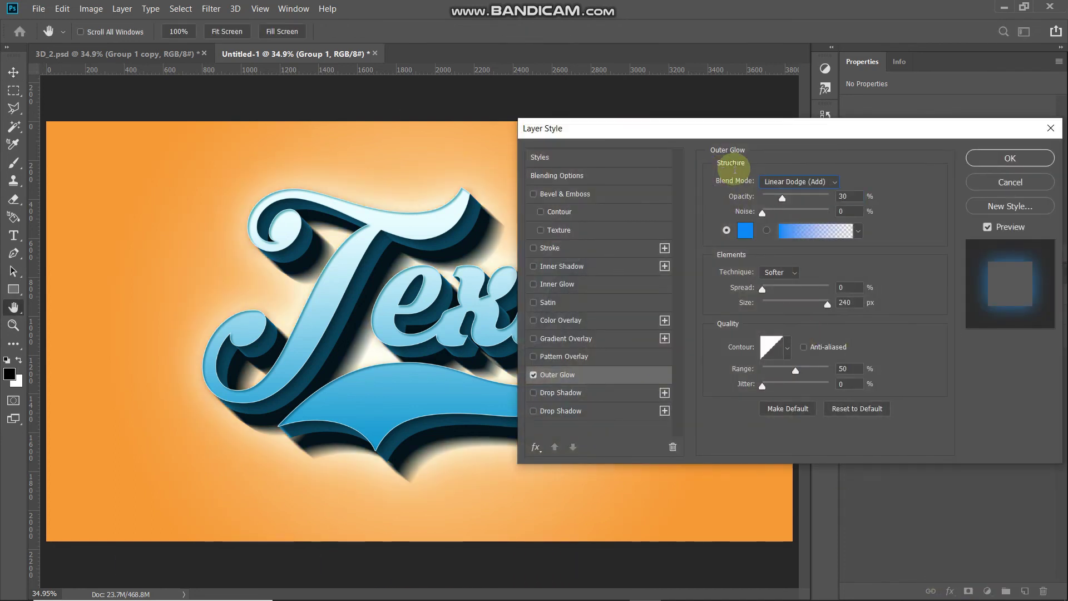
{"action": "left_click", "coordinate": [859, 195]}
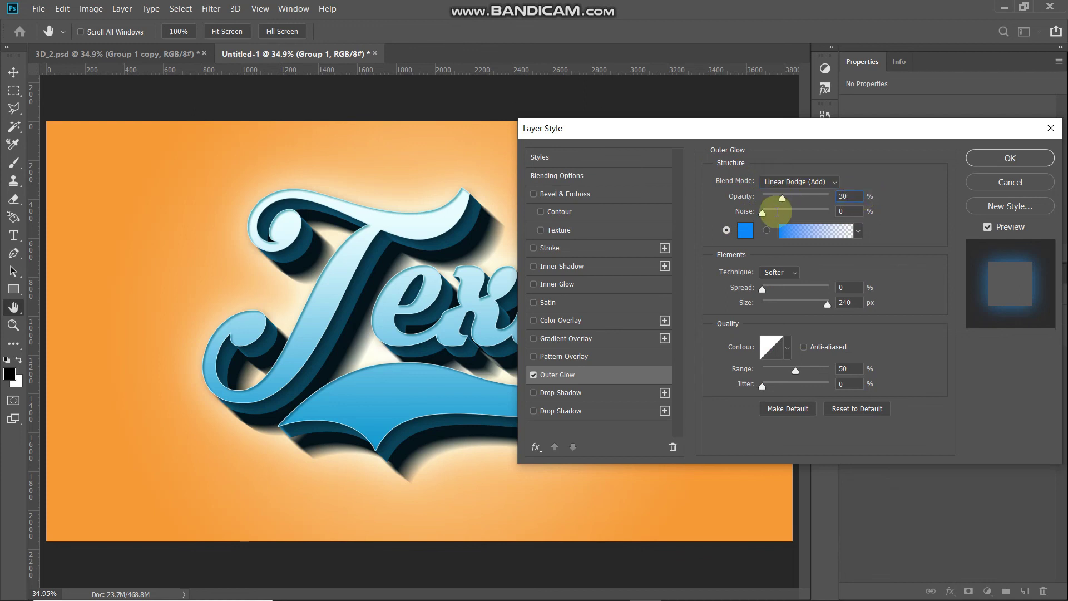
{"action": "left_click", "coordinate": [745, 233]}
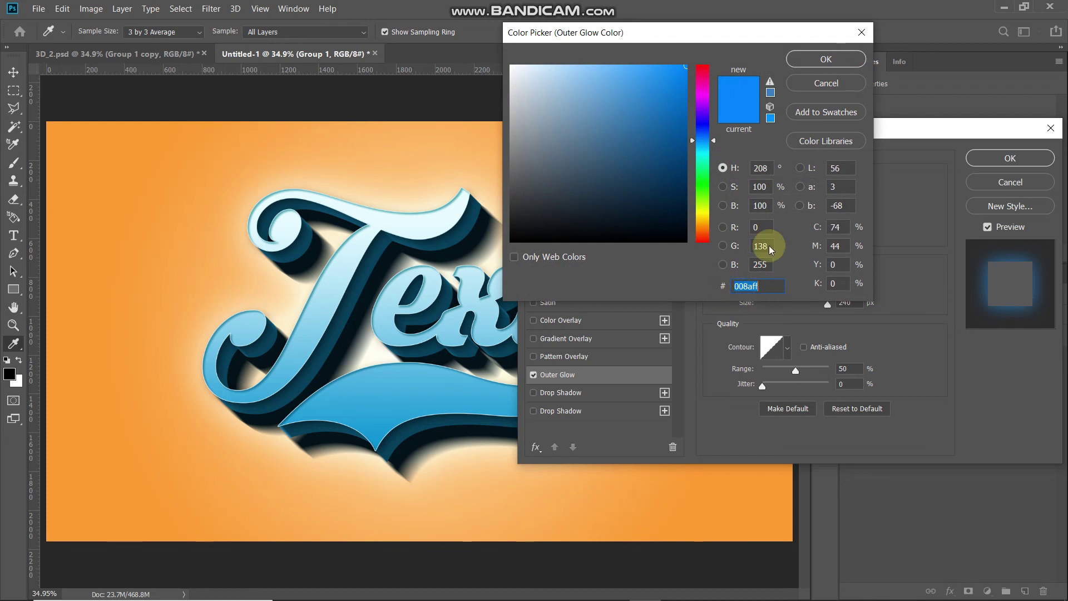
{"action": "left_click", "coordinate": [807, 58]}
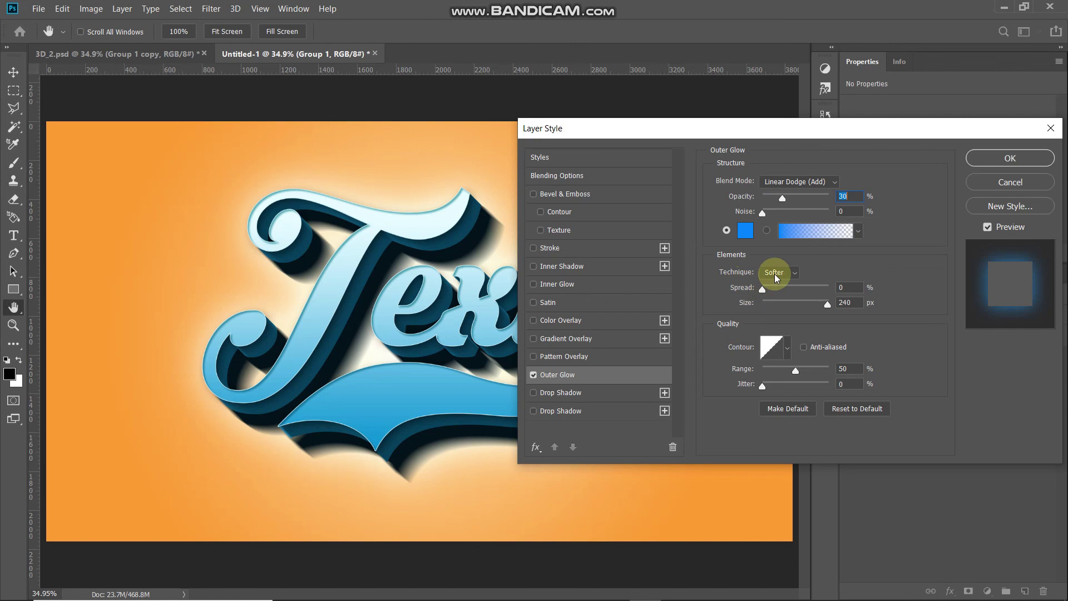
{"action": "left_click", "coordinate": [846, 288]}
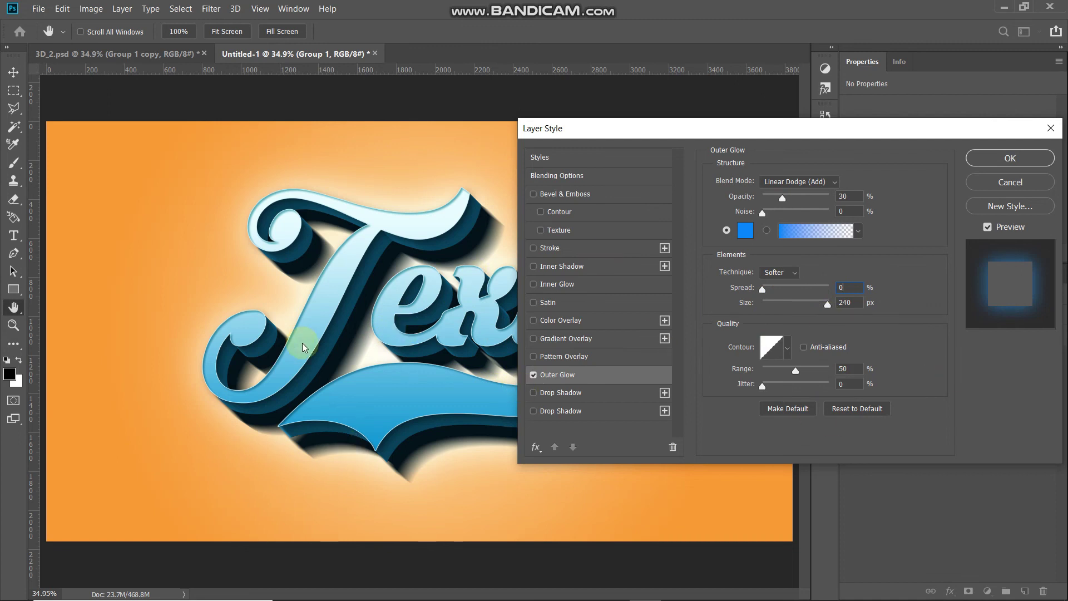
{"action": "left_click", "coordinate": [533, 376]}
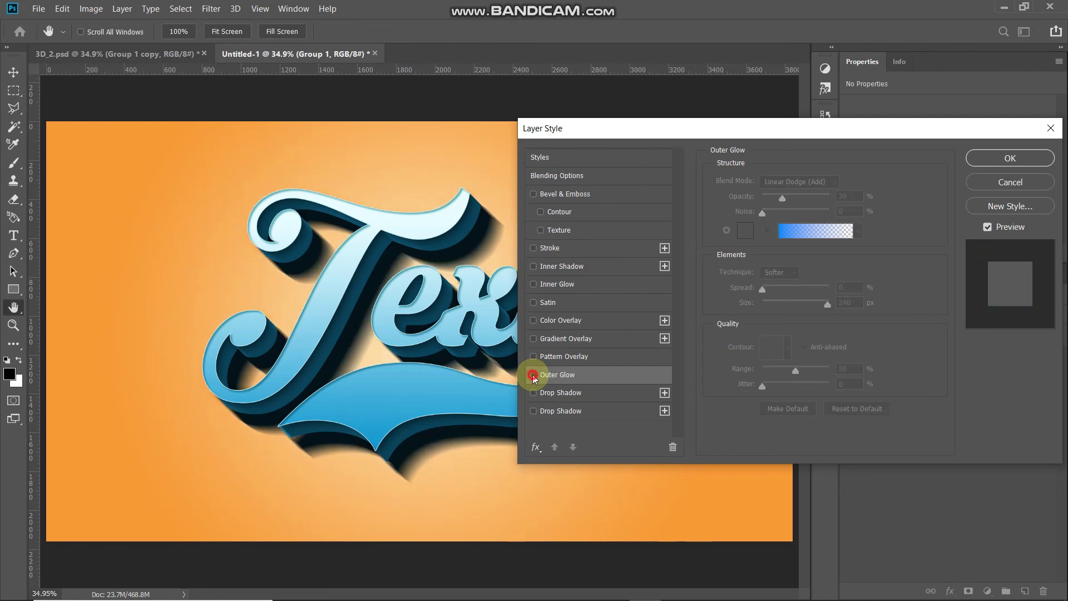
{"action": "left_click", "coordinate": [534, 376]}
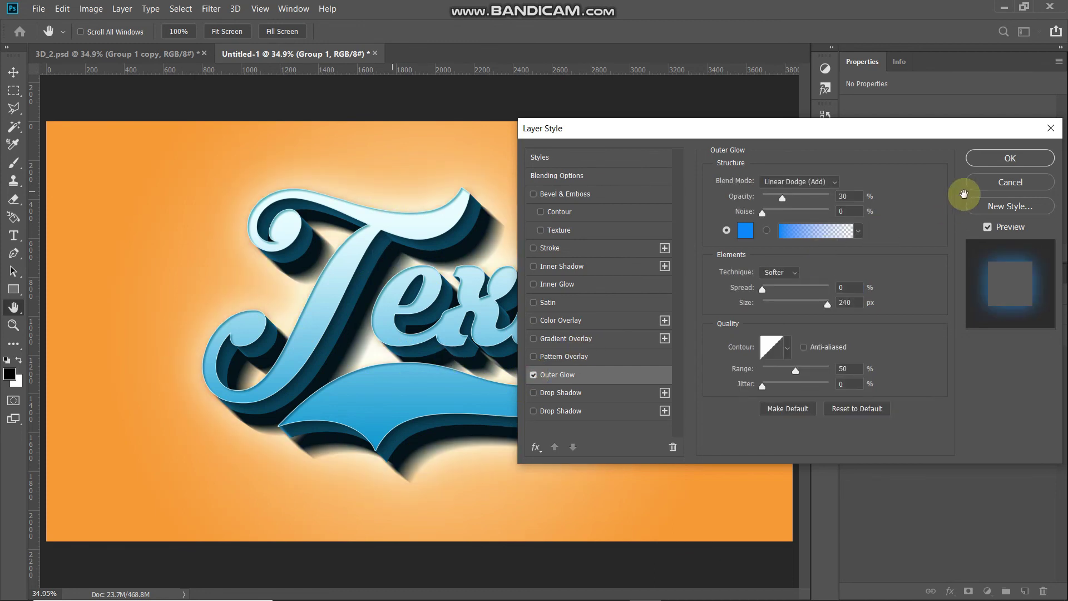
{"action": "left_click", "coordinate": [1008, 159]}
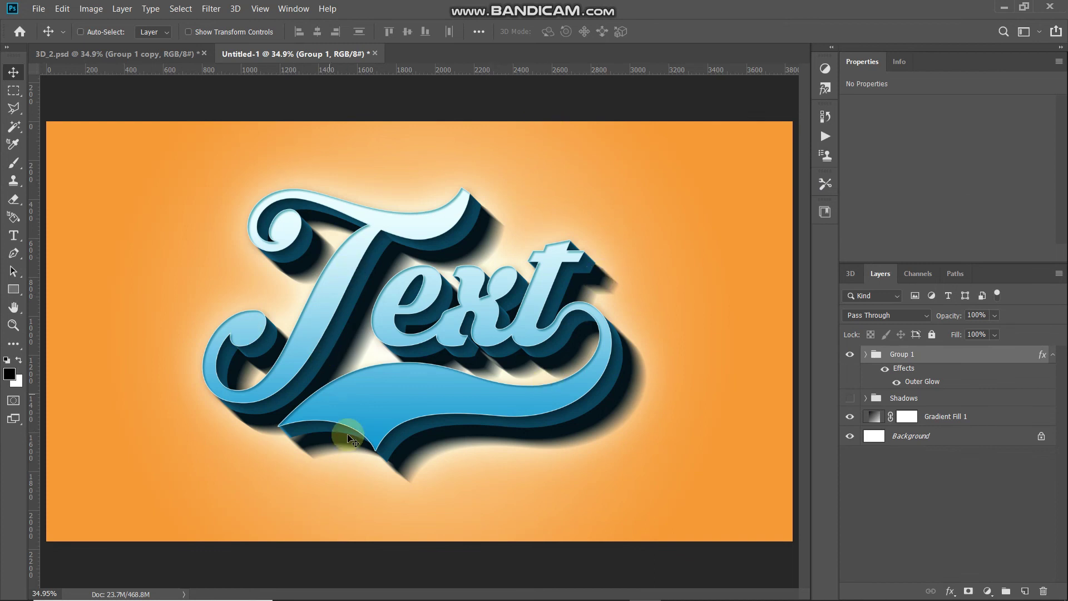